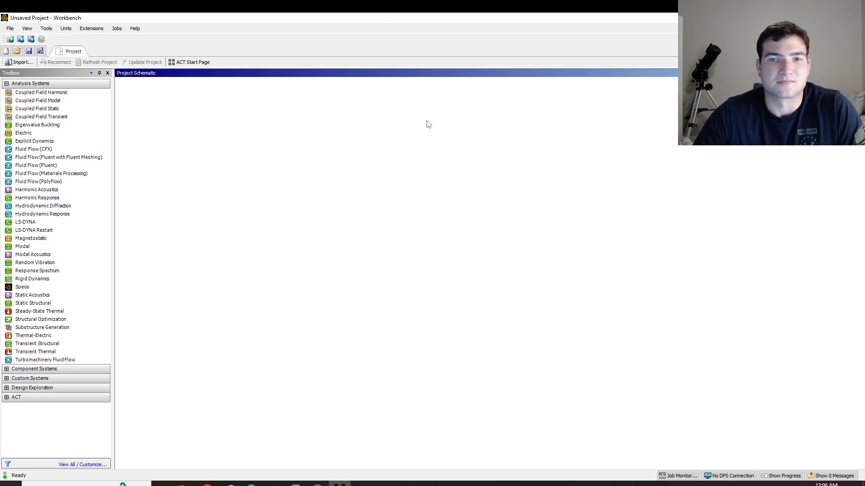
Add a Fluid Flow (Fluent) analysis system to the project schematic and name it A.
click(45, 166)
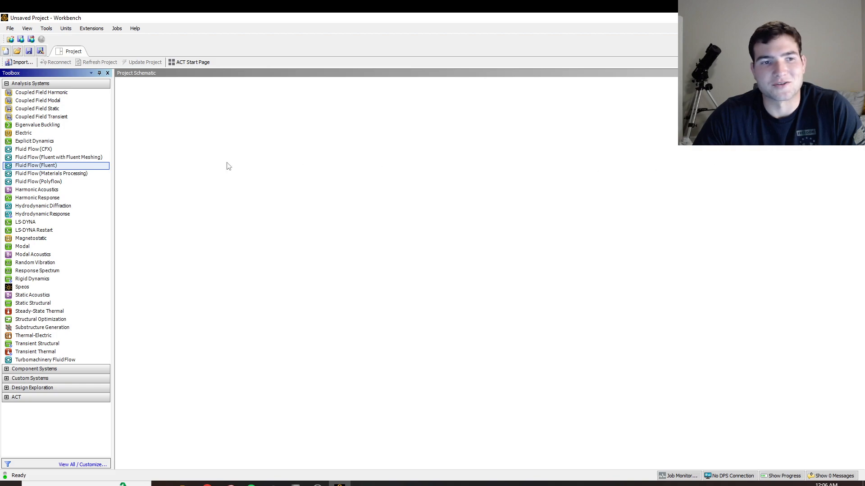
drag(43, 167, 195, 123)
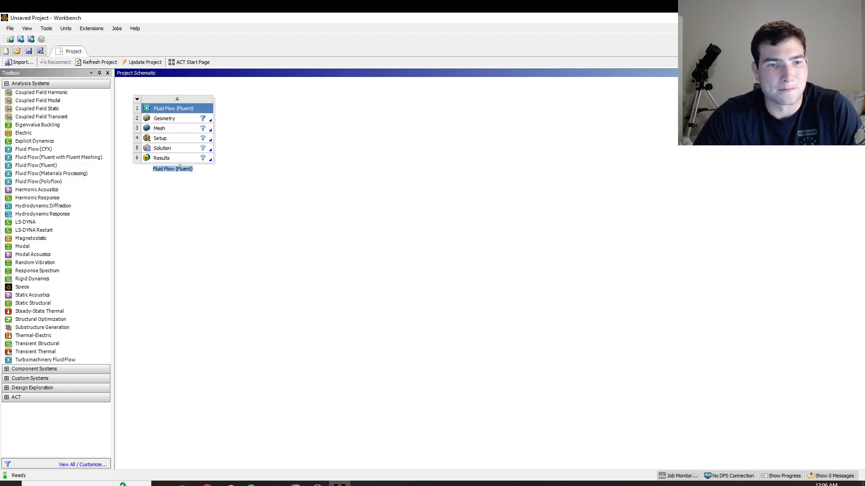
text(A)
click(303, 218)
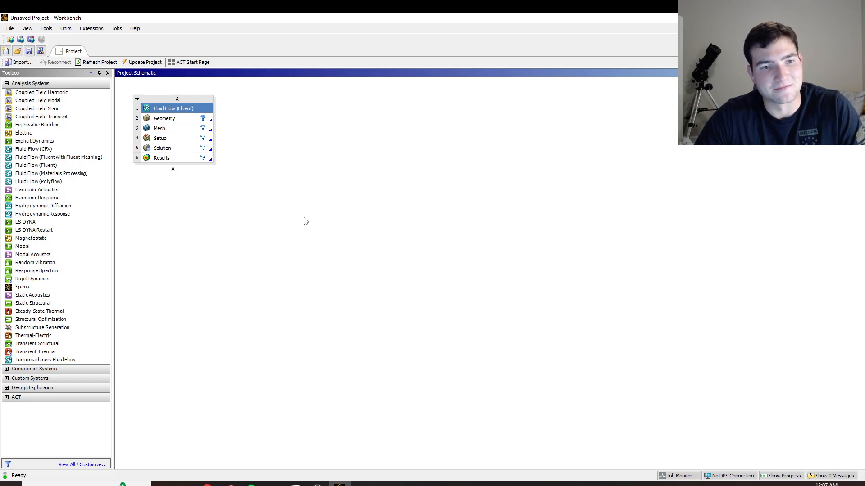
Create a new DesignModeler geometry for the fluid flow system's Geometry component.
click(191, 118)
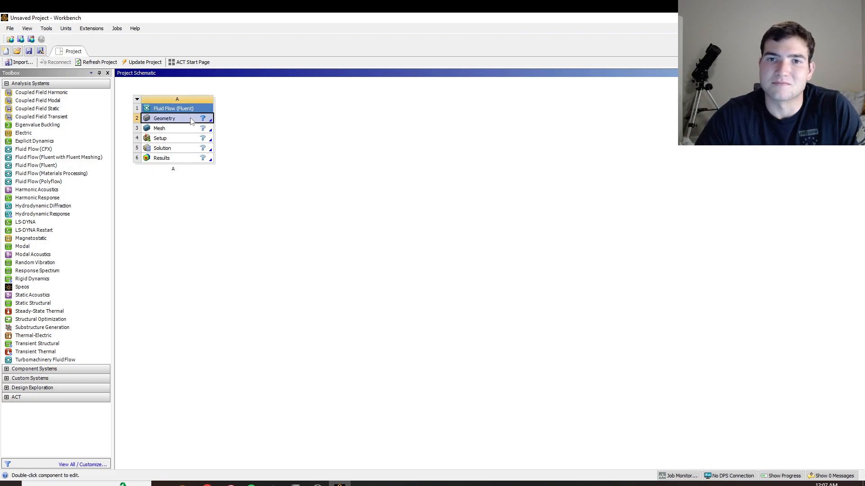
right_click(163, 121)
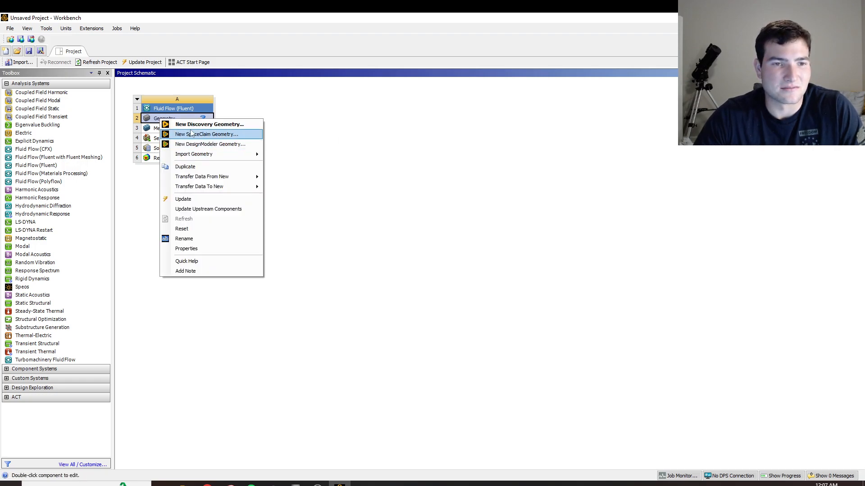
click(203, 145)
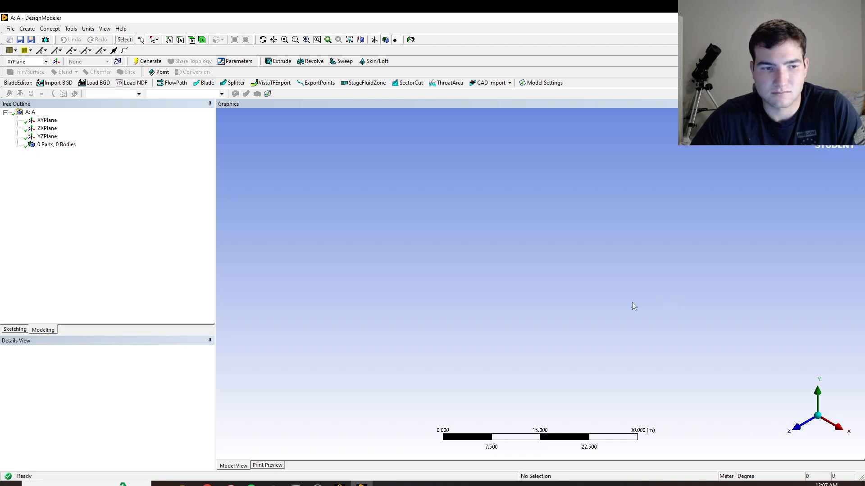
Look straight at the XY plane, check the length unit options, and enter sketching mode on XYPlane.
click(796, 428)
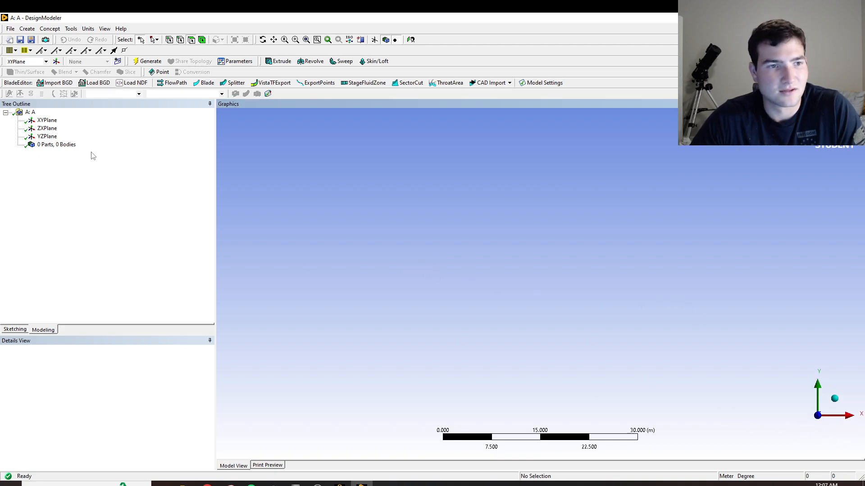
click(45, 120)
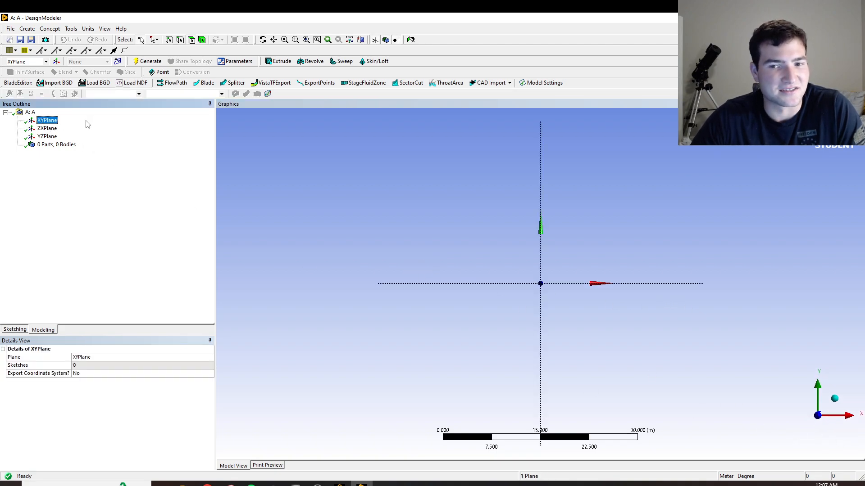
click(88, 29)
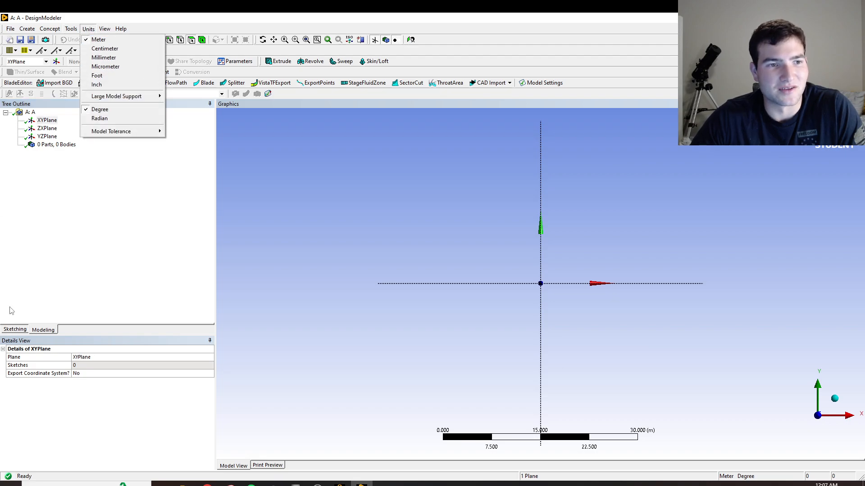
click(132, 277)
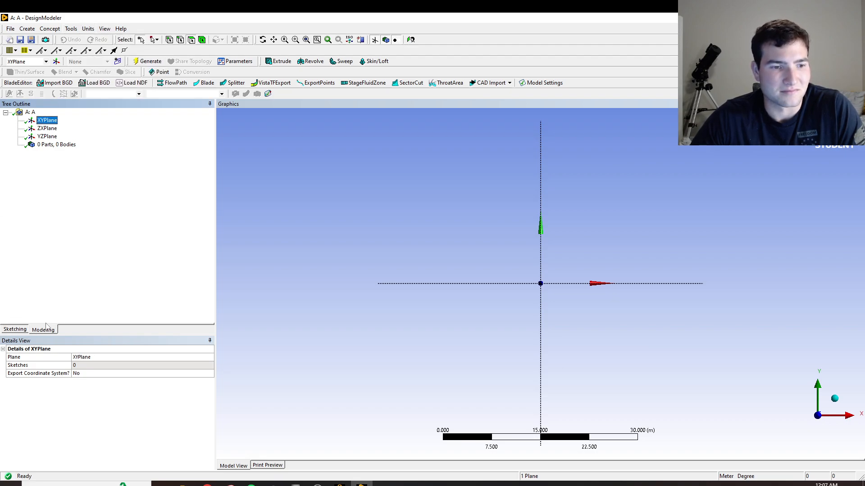
click(23, 330)
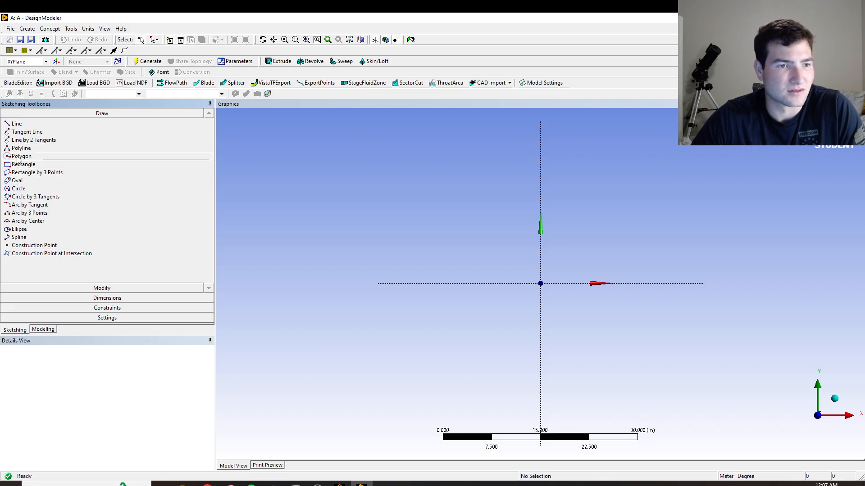
click(18, 188)
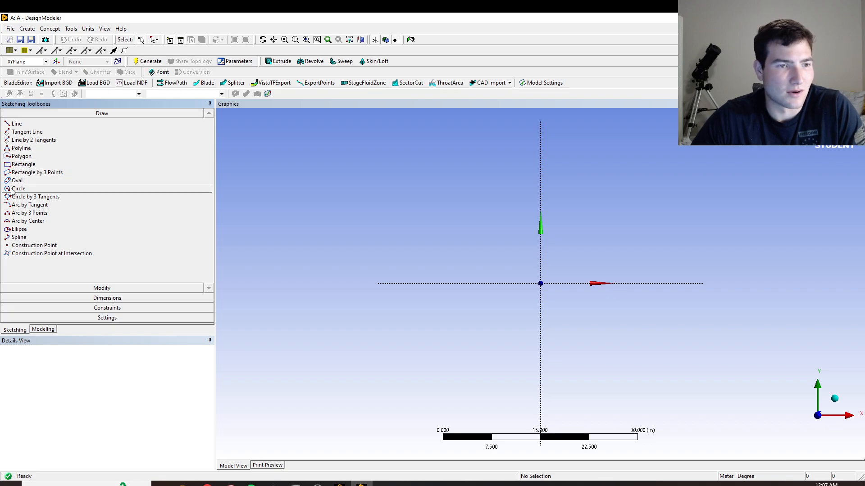
click(541, 283)
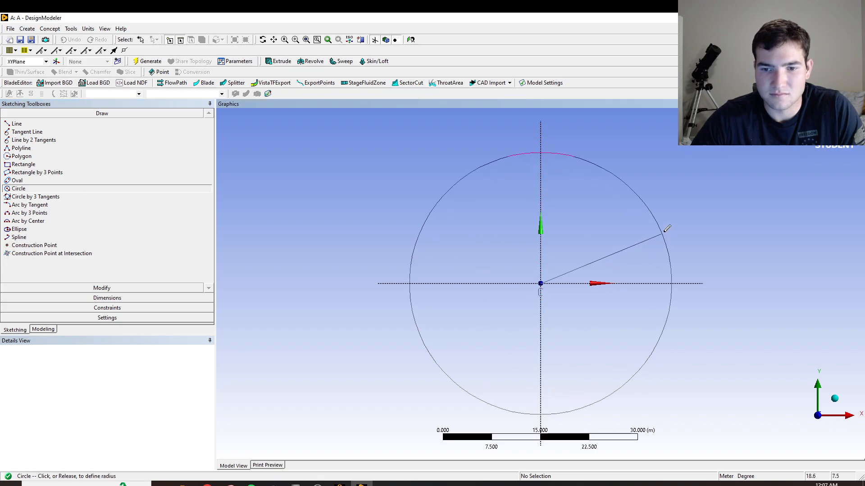
key(Escape)
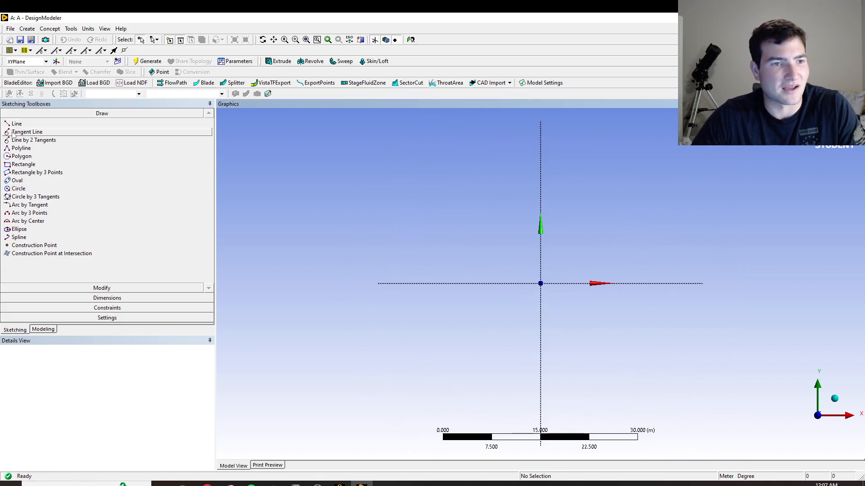
Sketch a circle about 55 m in diameter centred on the origin of the XY plane.
click(18, 188)
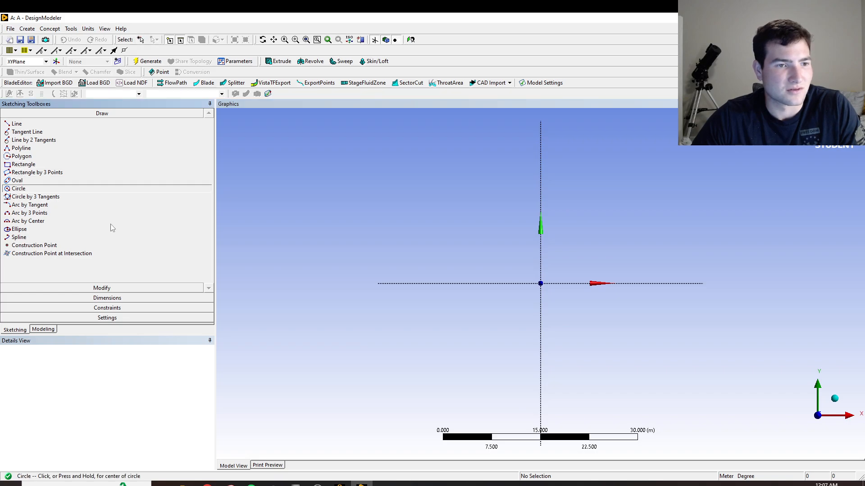
click(540, 283)
click(679, 169)
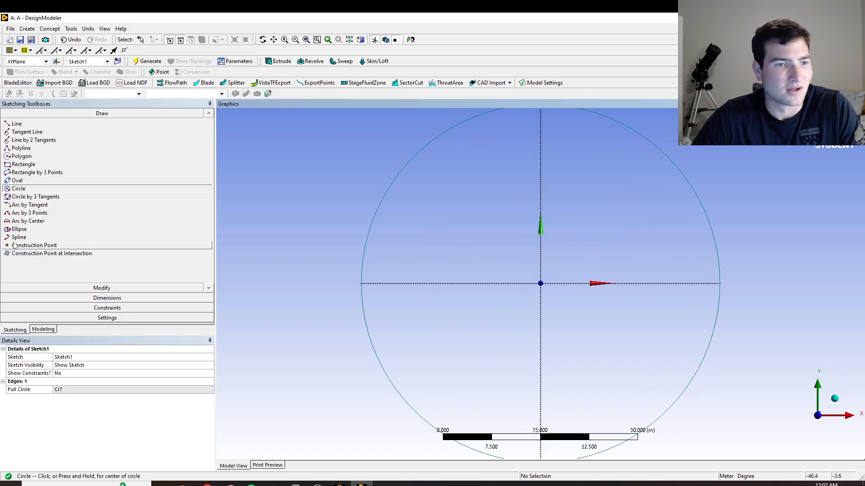
Add a diameter dimension to the circle and set it to 5 m.
click(14, 297)
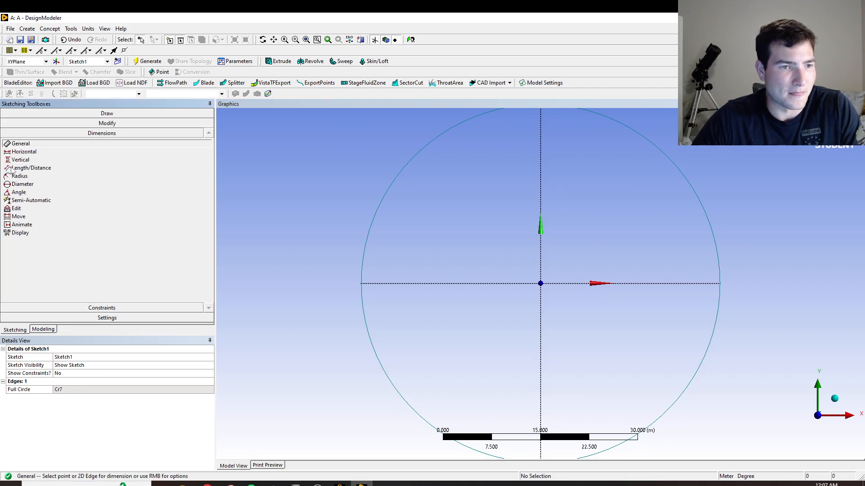
click(21, 184)
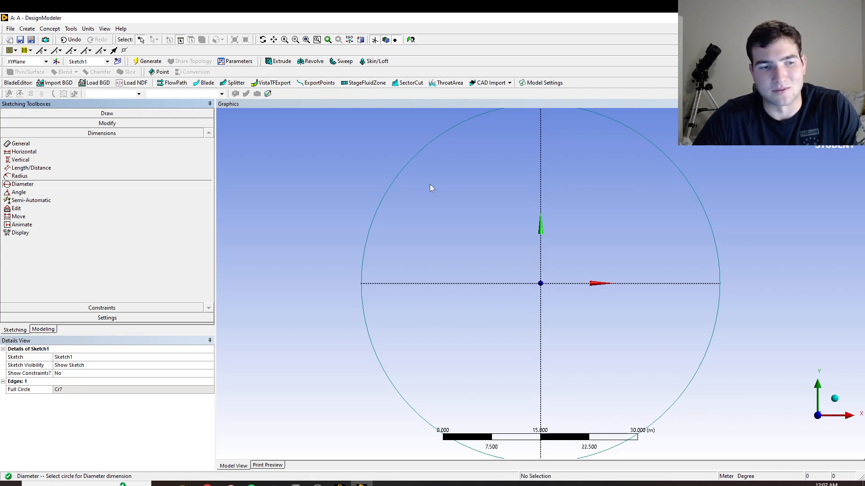
click(386, 193)
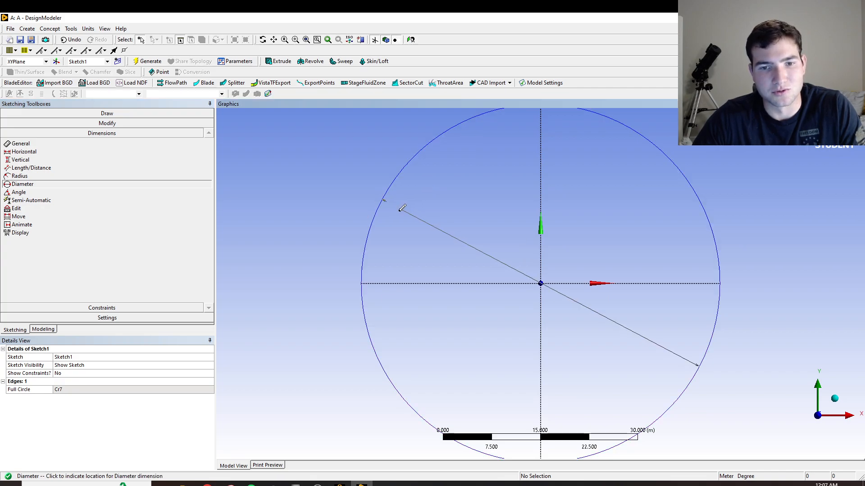
click(485, 201)
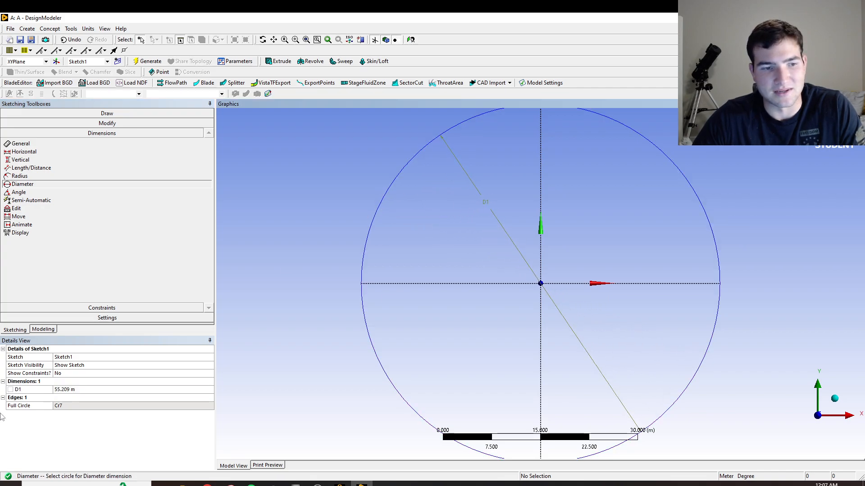
click(72, 389)
text(5)
key(Return)
scroll(774, 301, down, 6)
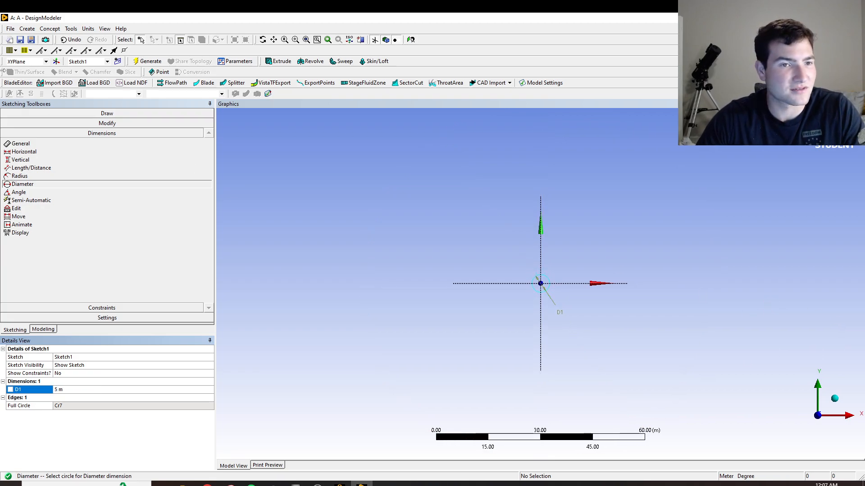
Sketch a rectangle about 25 m tall around the circle, extending much farther along positive X than negative X.
click(106, 122)
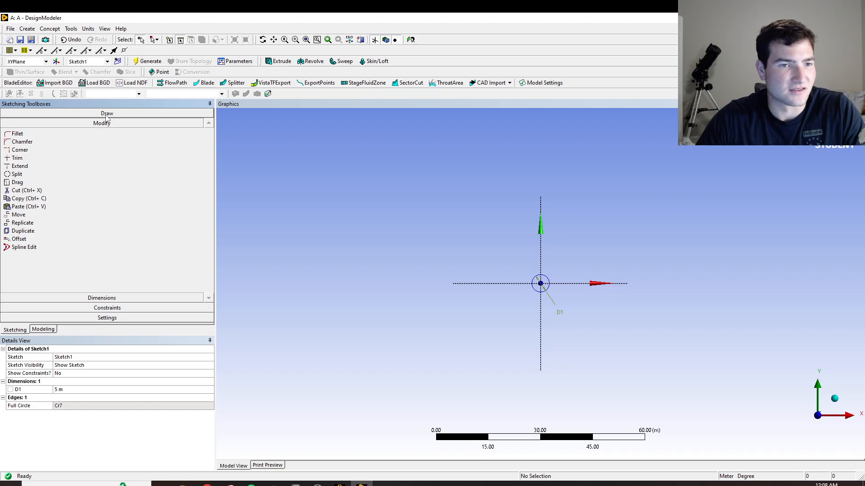
click(106, 114)
click(23, 164)
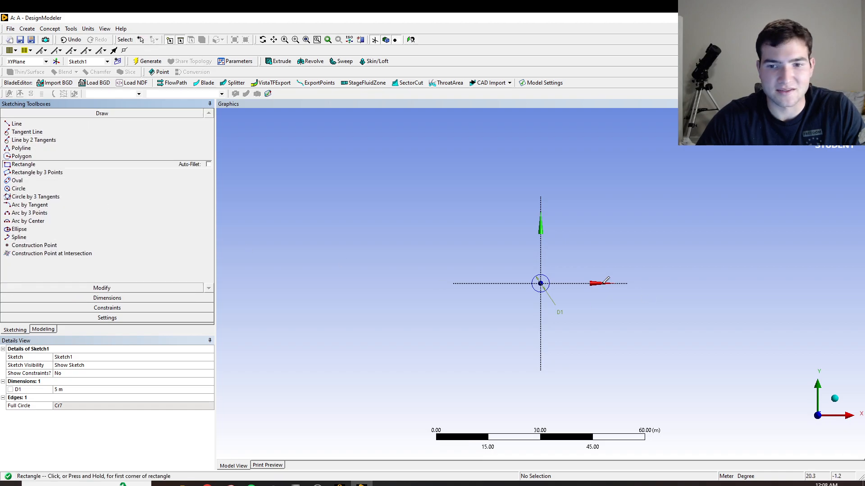
click(486, 241)
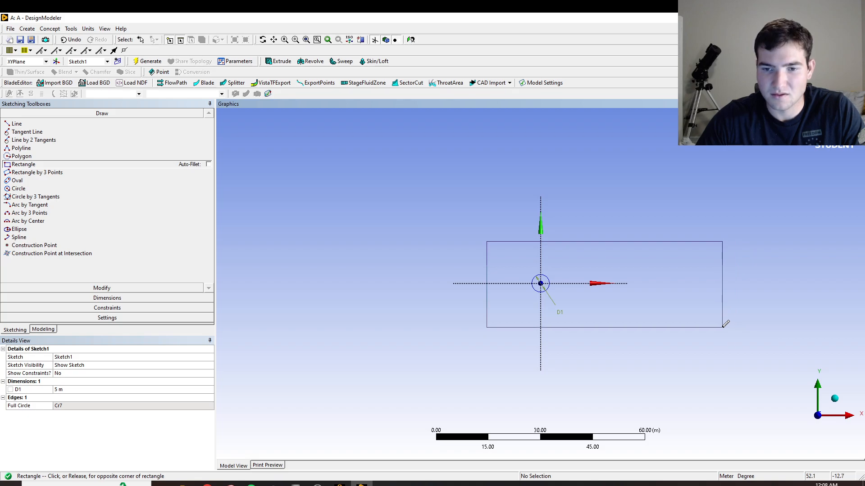
click(723, 327)
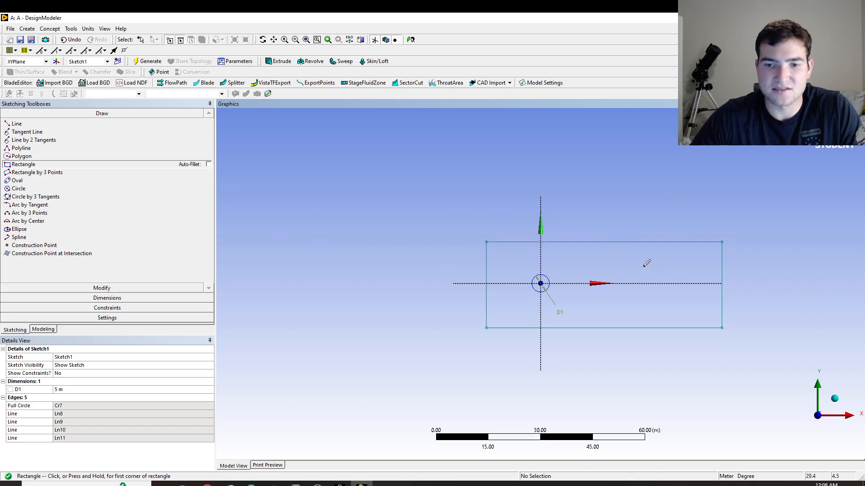
Dimension the rectangle's height and the distance from its upper edge to the X axis.
click(108, 298)
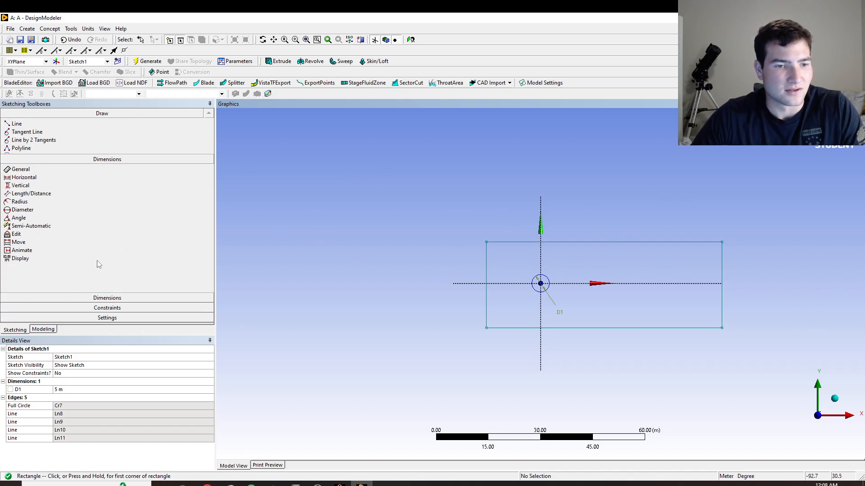
click(486, 270)
click(407, 270)
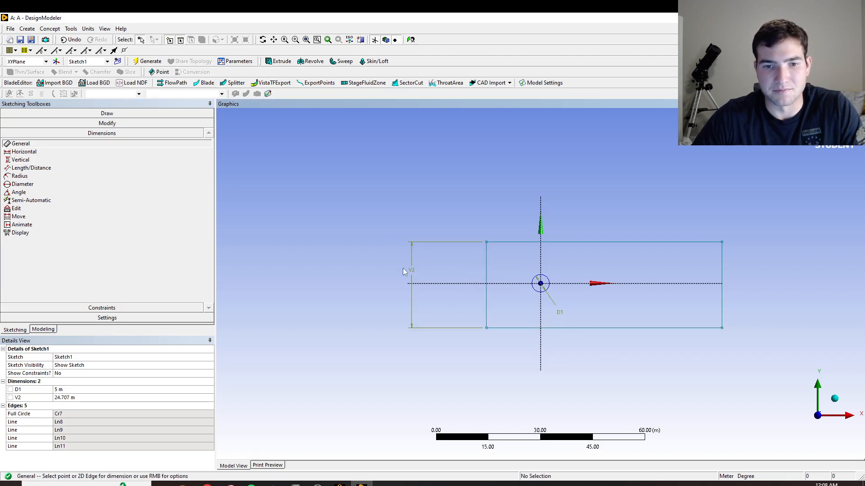
click(28, 168)
click(522, 242)
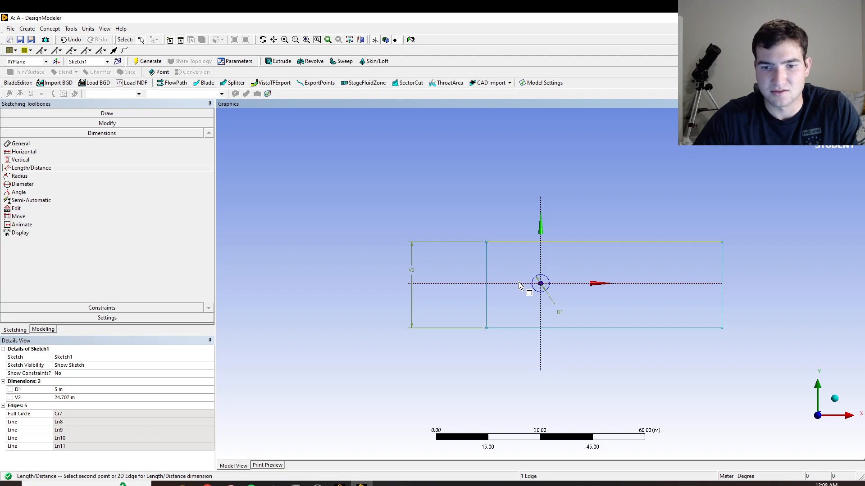
click(518, 284)
click(517, 275)
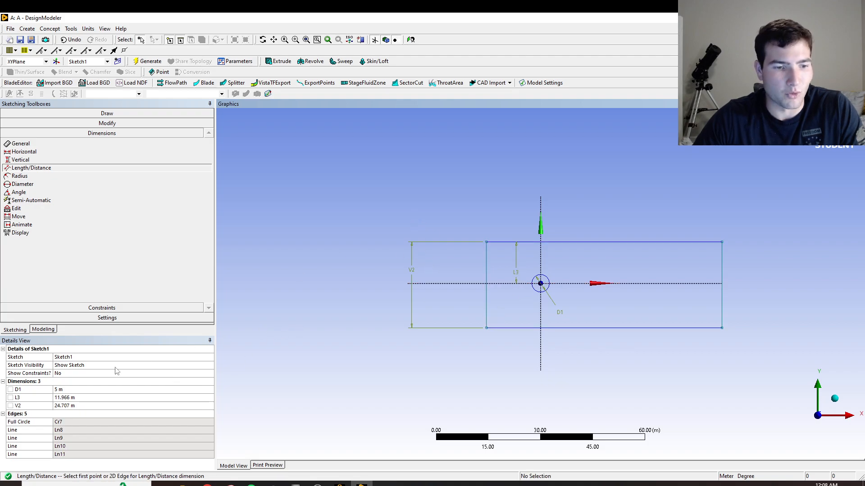
Set the rectangle's height to 30 m and its upper edge's distance from the X axis to 15 m.
click(63, 405)
click(72, 405)
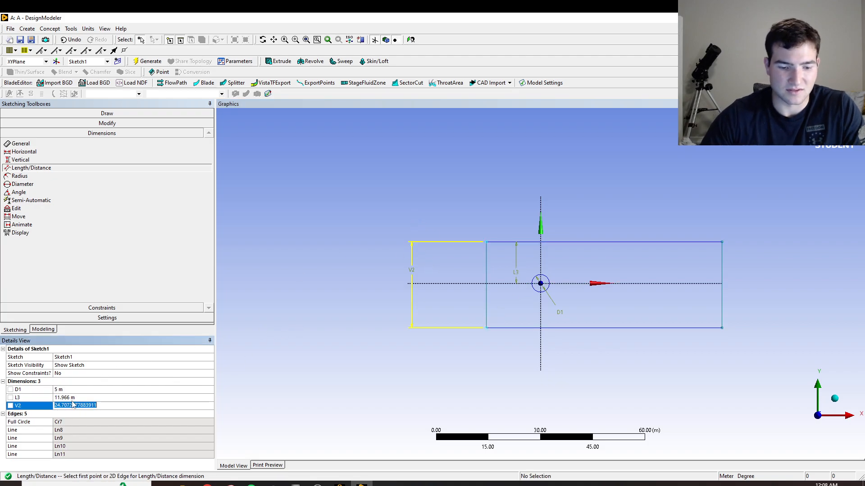
text(30)
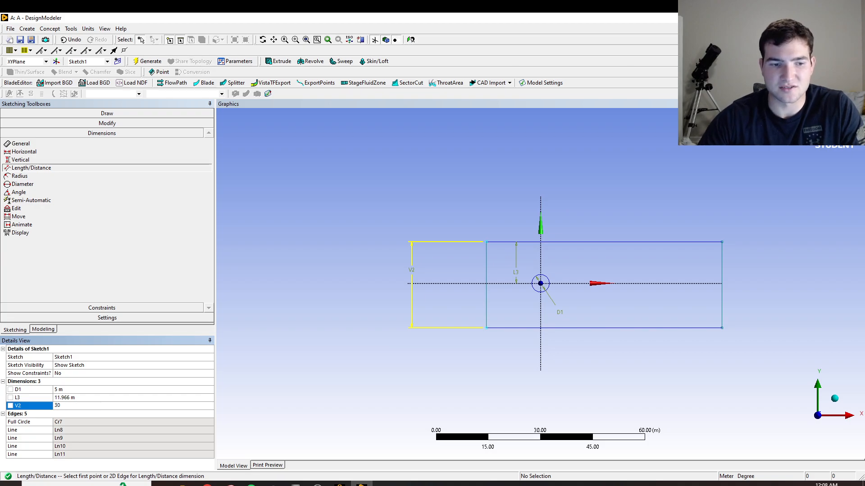
key(Return)
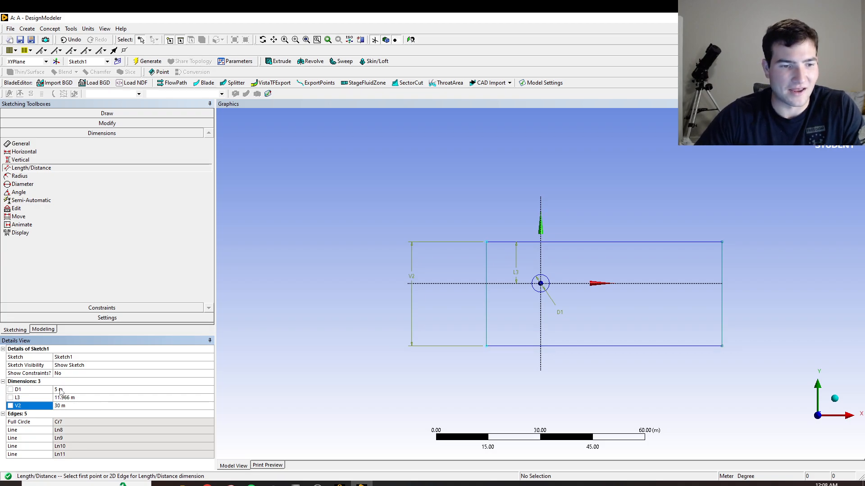
click(71, 399)
text(15)
key(Return)
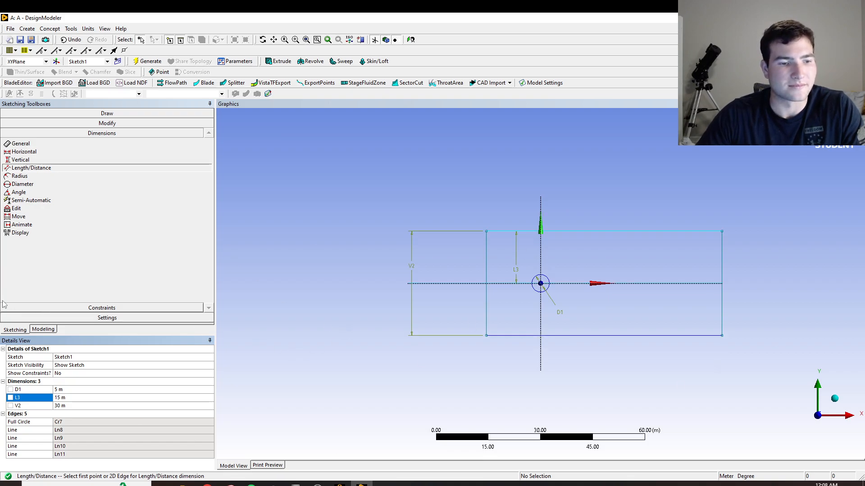
Delete all the dimensions from the sketch.
click(34, 382)
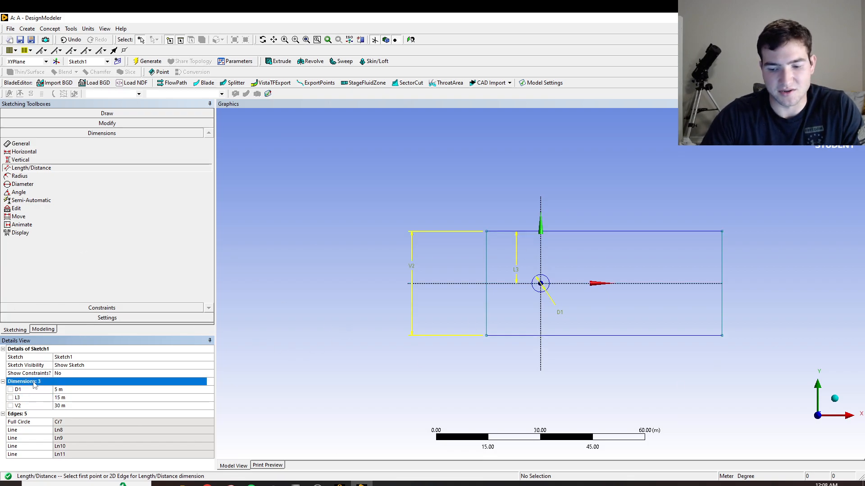
key(Delete)
Create a surface from Sketch1 on the XY plane and generate it, keeping the Add Material operation.
click(50, 28)
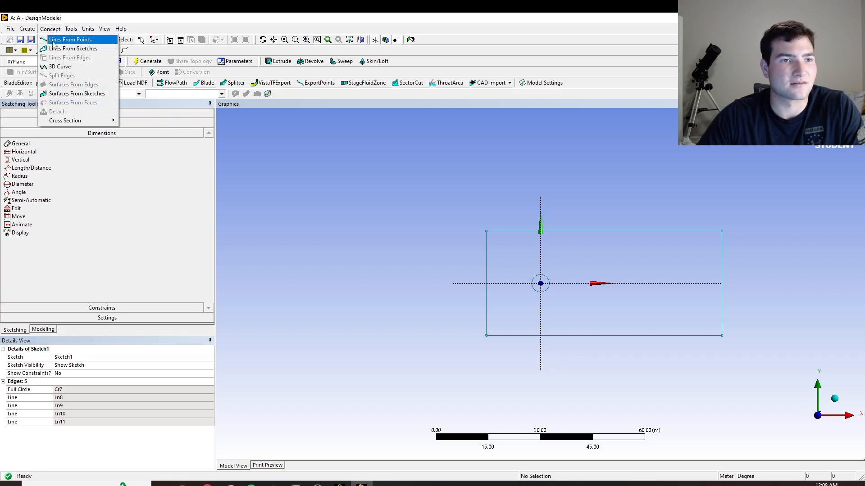
click(63, 93)
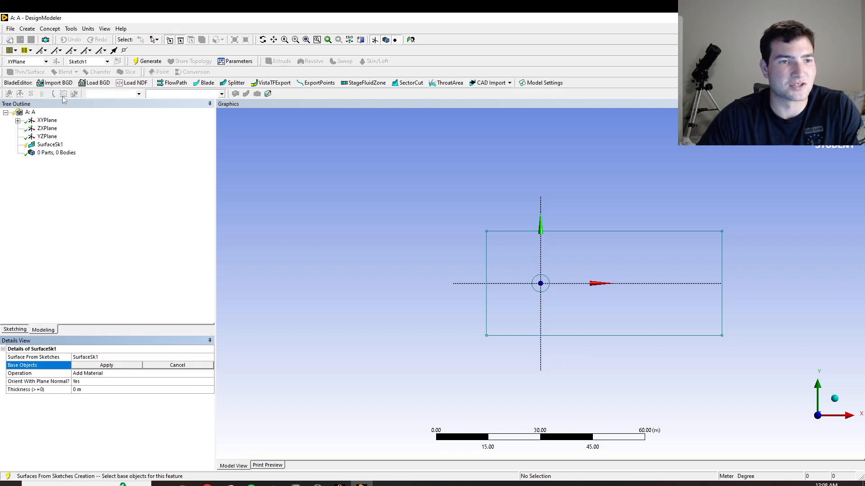
click(17, 120)
click(58, 129)
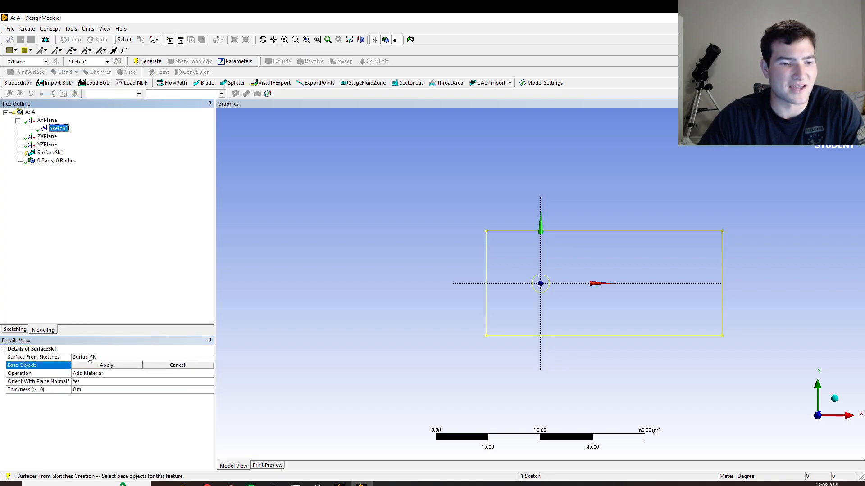
click(105, 366)
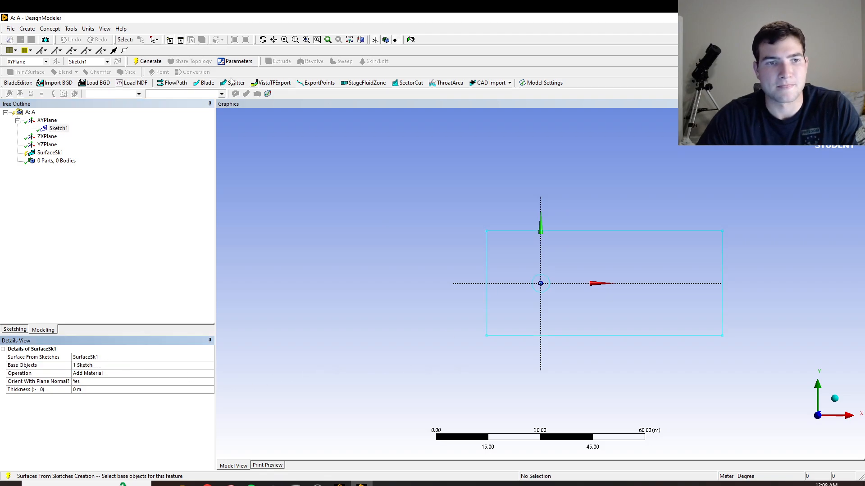
click(150, 61)
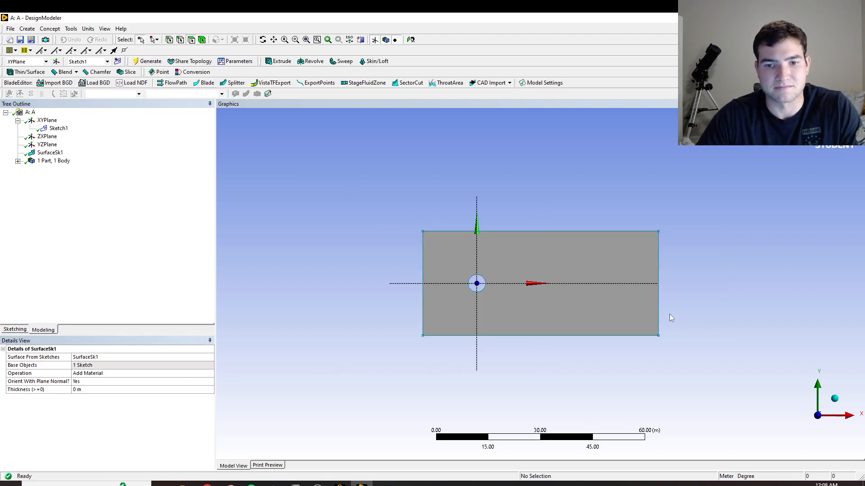
Switch to Workbench, open the Fluent system's Mesh in Meshing and generate a mesh with the default settings.
click(340, 484)
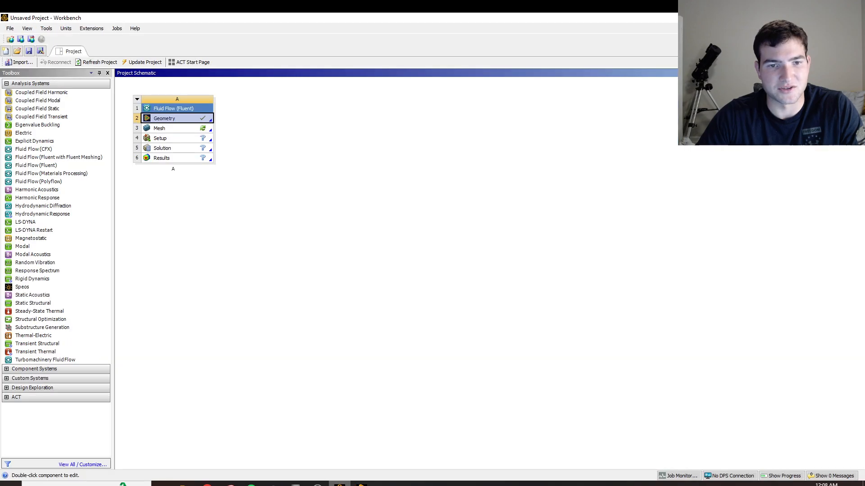
double_click(186, 128)
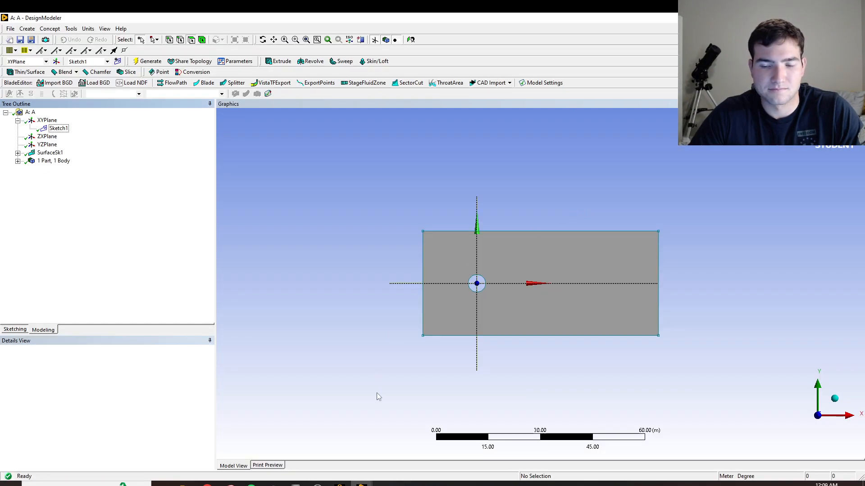
click(220, 170)
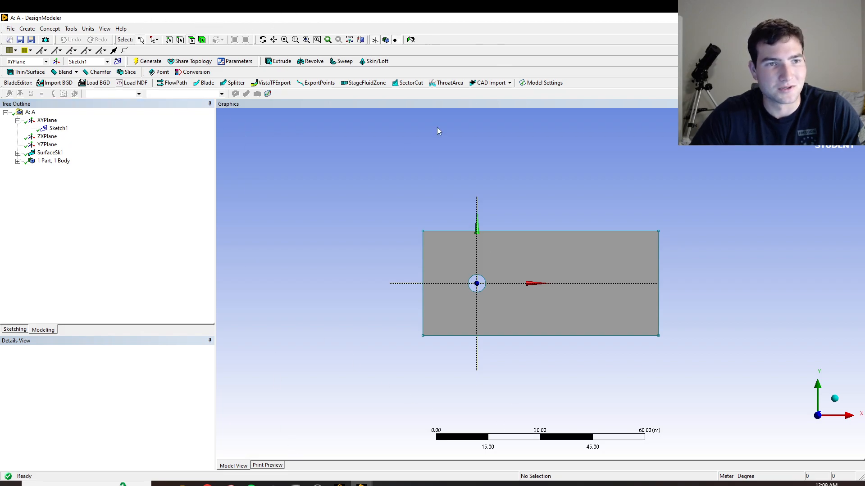
click(365, 481)
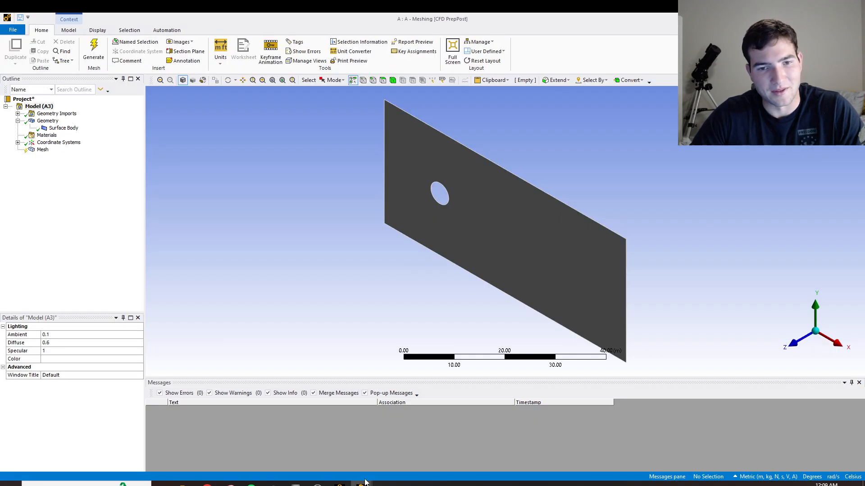
click(797, 342)
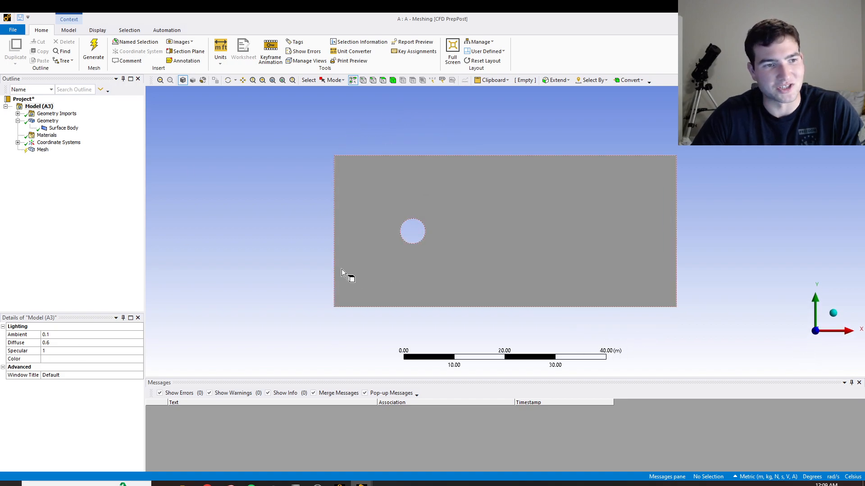
click(94, 52)
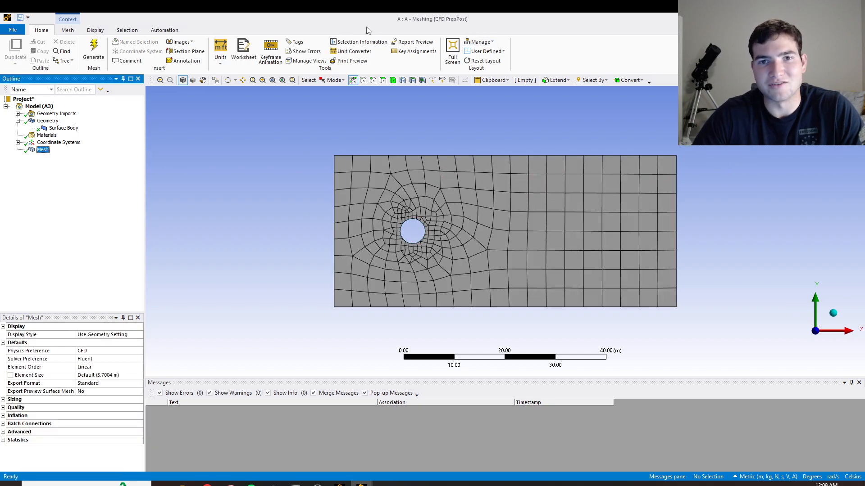
right_click(38, 152)
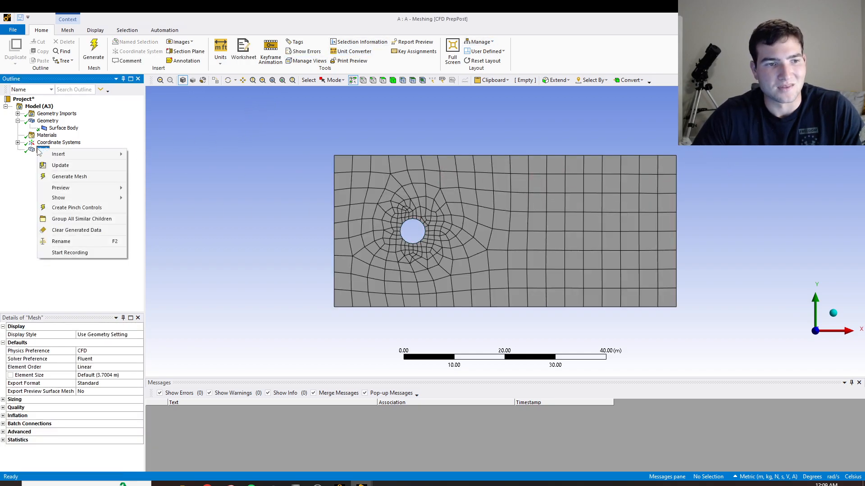
click(2, 202)
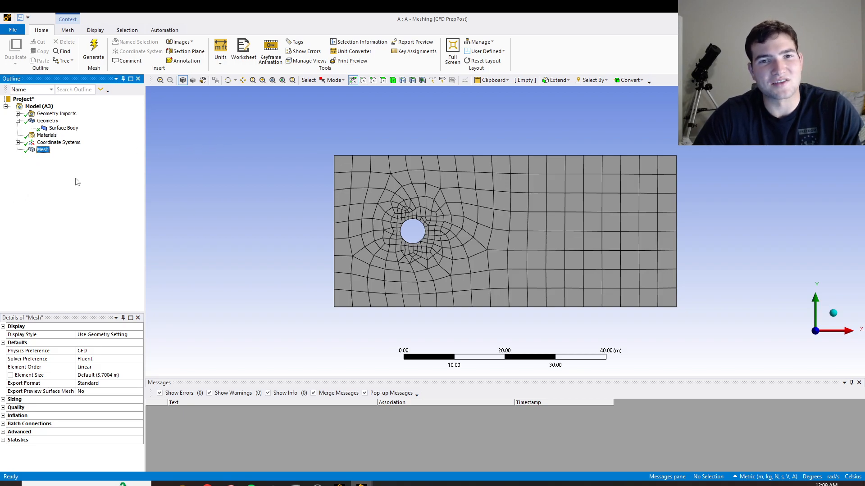
right_click(40, 152)
mouse_move(62, 155)
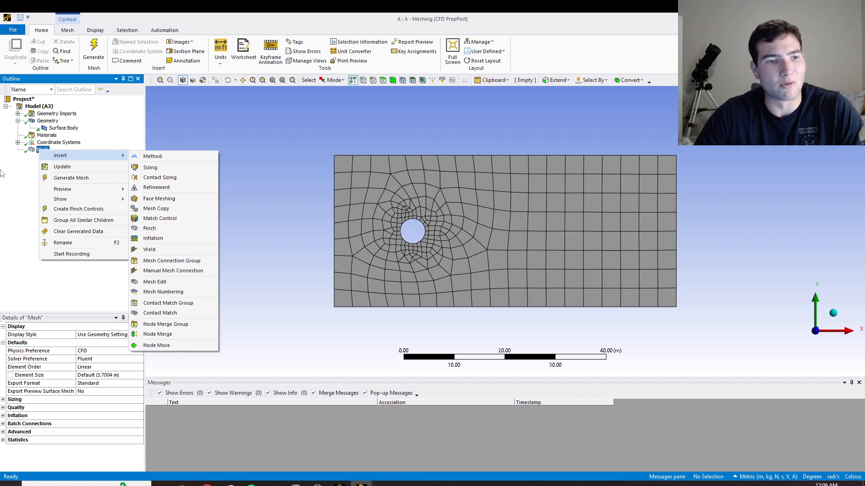
click(2, 171)
Insert a mesh method and scope it to the rectangular surface body.
right_click(41, 151)
mouse_move(51, 156)
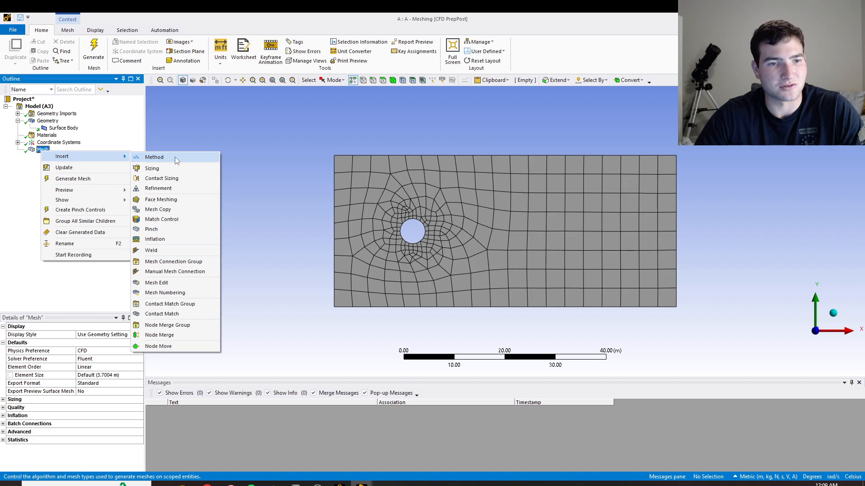
click(175, 156)
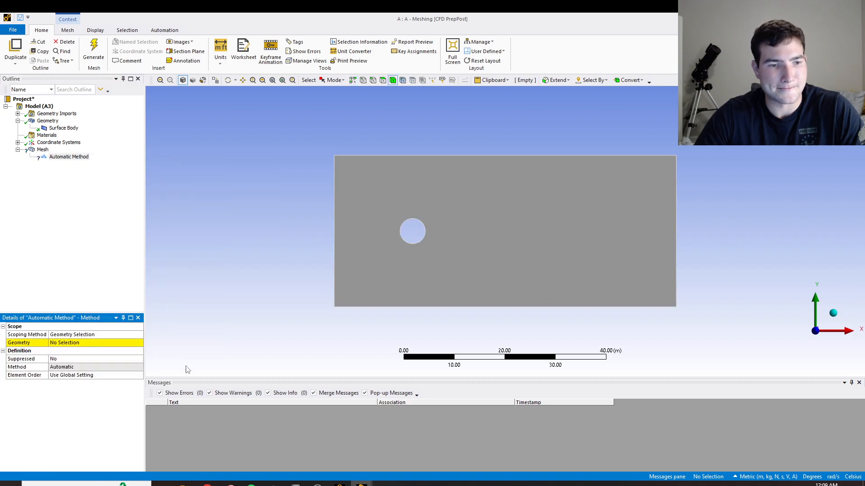
click(423, 291)
click(78, 343)
click(80, 344)
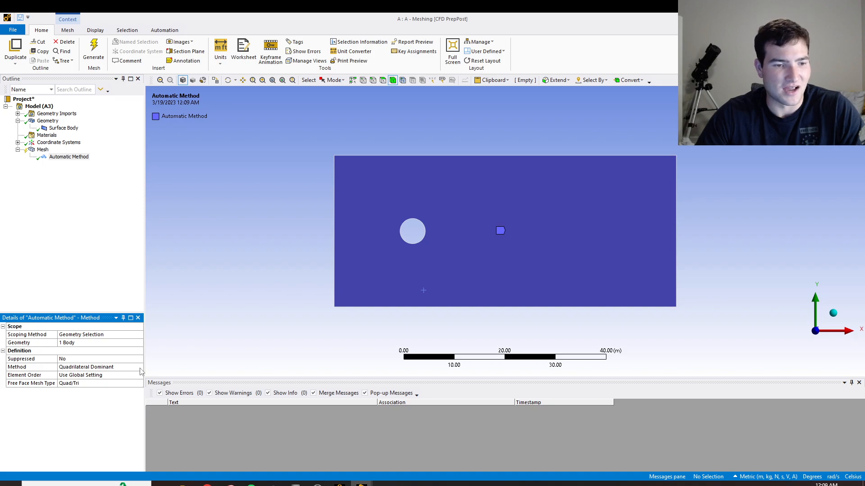
Set the mesh method to Triangles and regenerate the mesh.
click(140, 367)
click(139, 367)
click(74, 379)
click(92, 50)
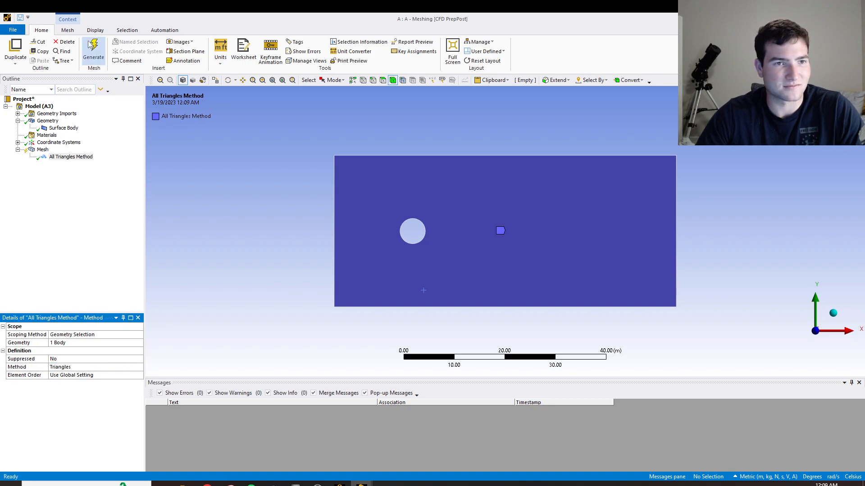
click(42, 151)
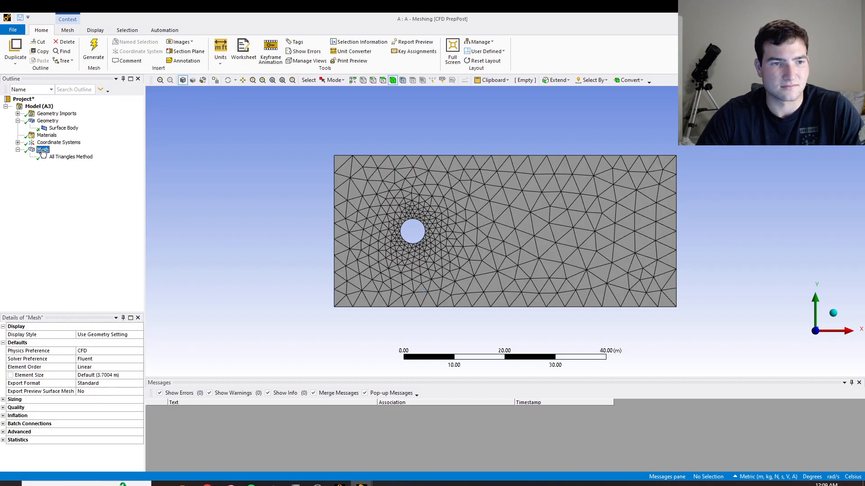
Insert an inflation control scoped to the rectangular face, with the circle's edge as its boundary.
right_click(46, 151)
mouse_move(104, 154)
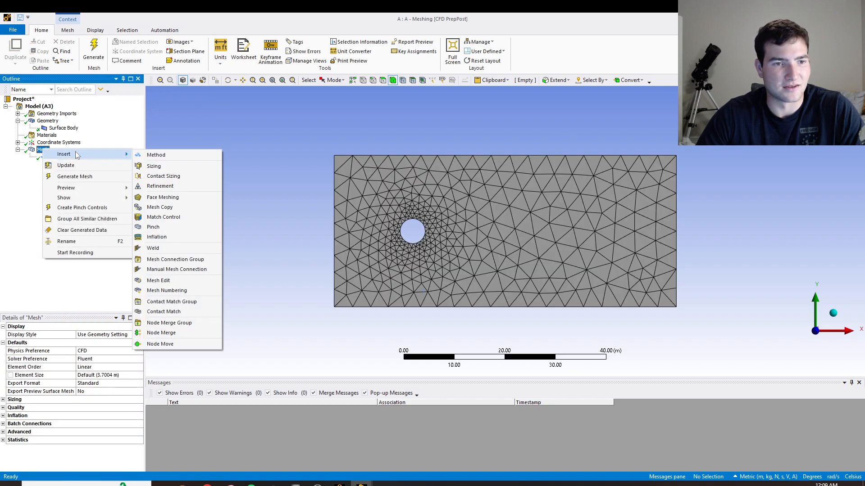
click(157, 237)
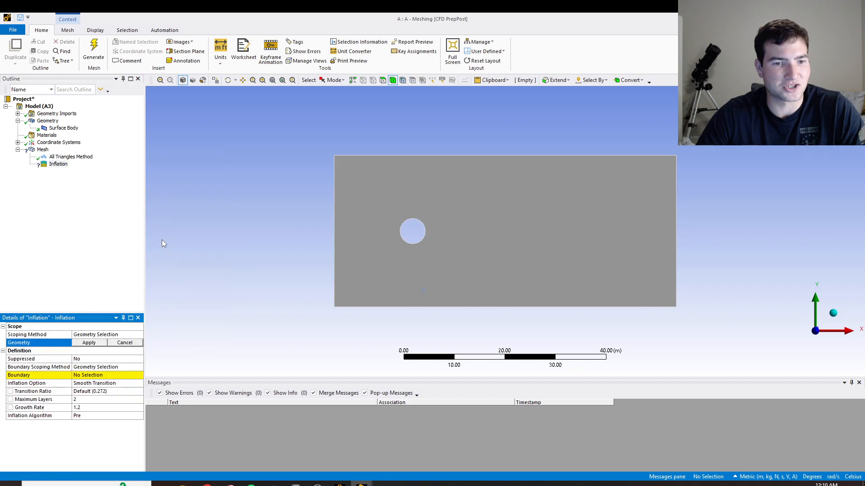
click(528, 254)
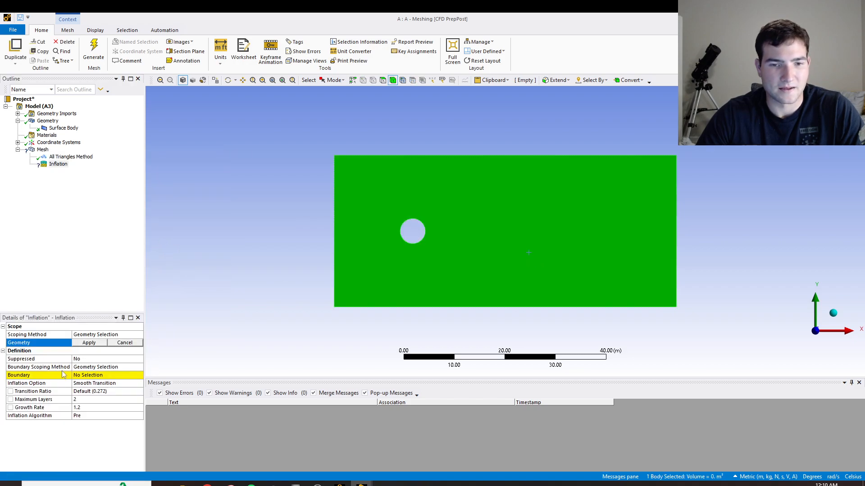
click(89, 342)
click(99, 377)
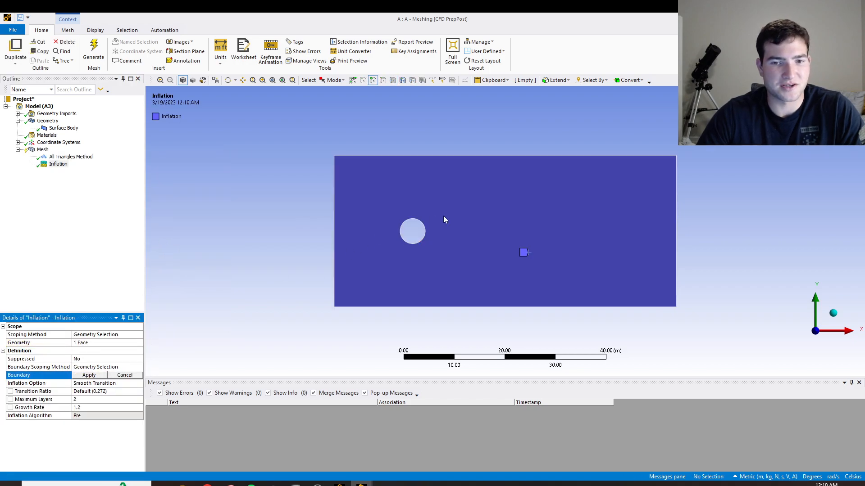
click(409, 242)
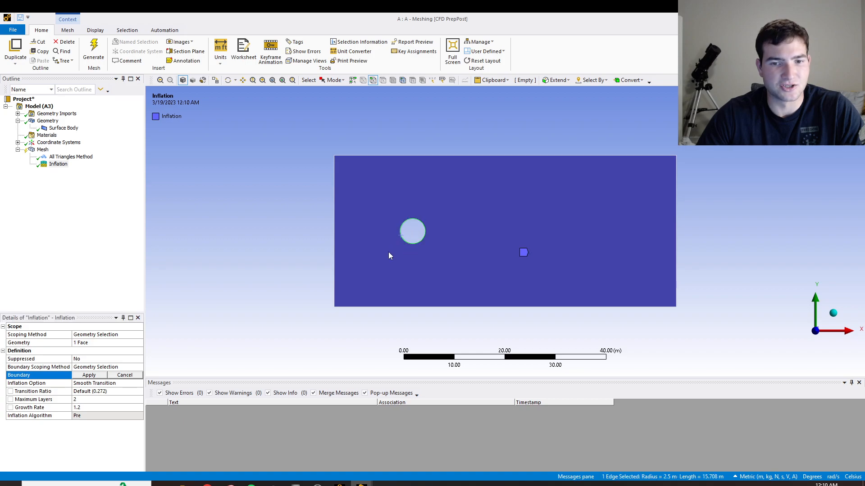
click(89, 376)
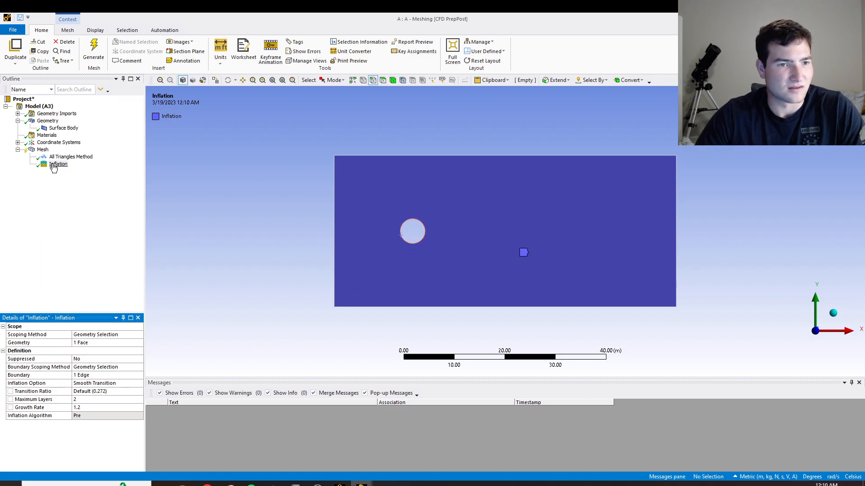
Set the inflation's maximum layers to 5, regenerate the mesh and inspect it around the circle.
click(131, 400)
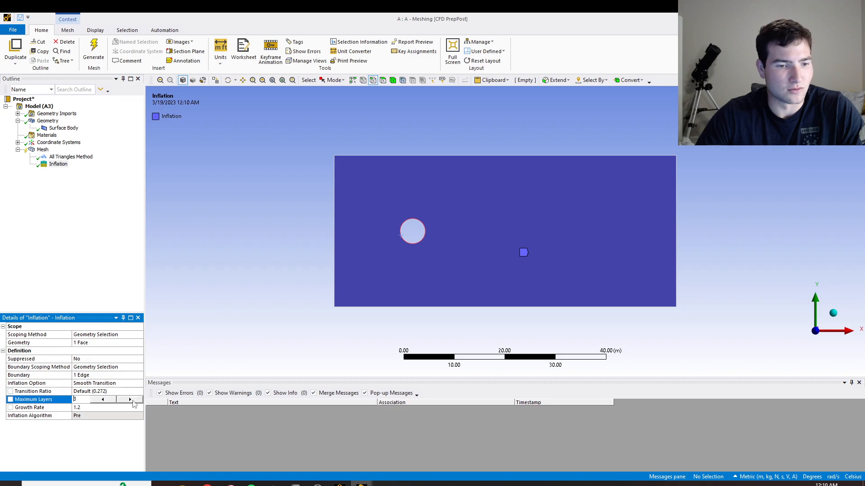
click(87, 164)
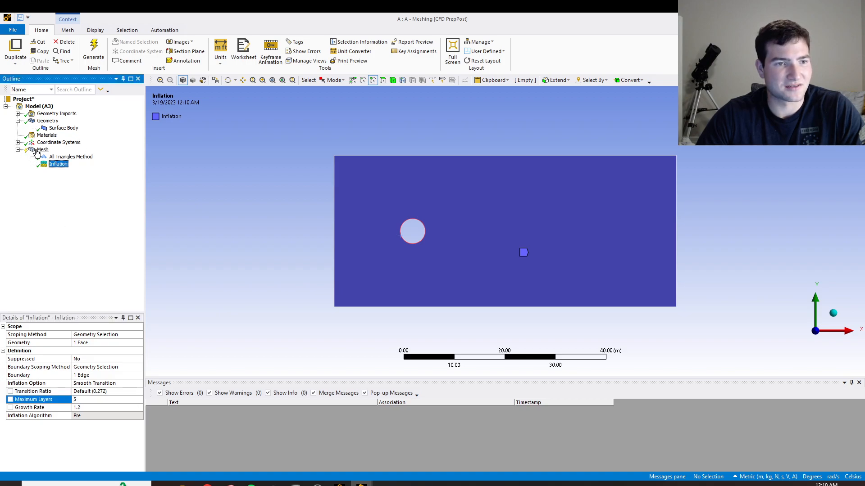
click(39, 151)
click(94, 45)
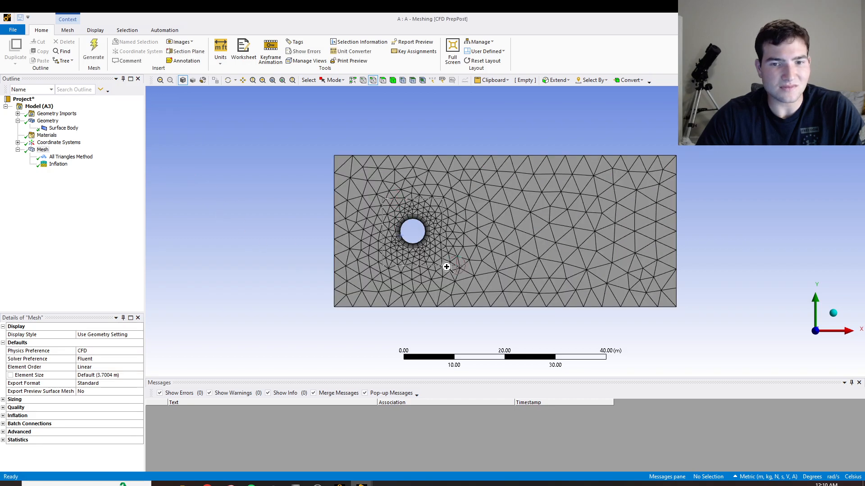
scroll(414, 203, up, 5)
scroll(419, 180, down, 6)
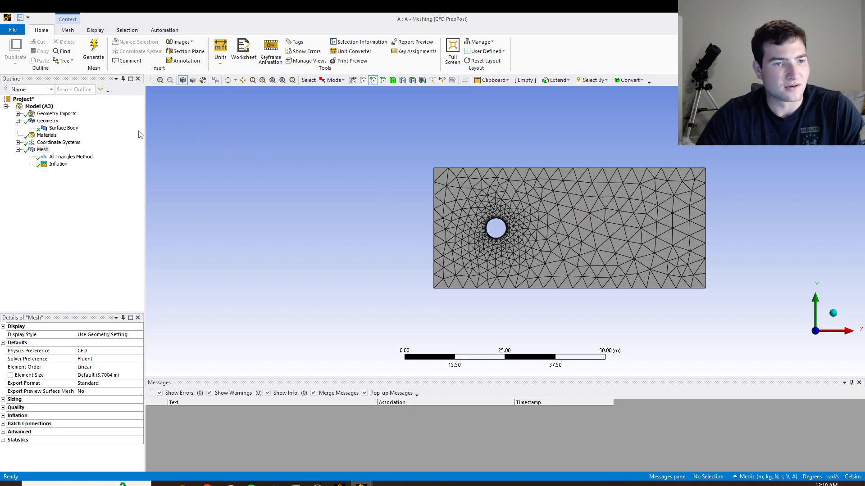
Insert a sizing control on the circle's edge with an element size of 0.01 m.
right_click(36, 153)
mouse_move(86, 156)
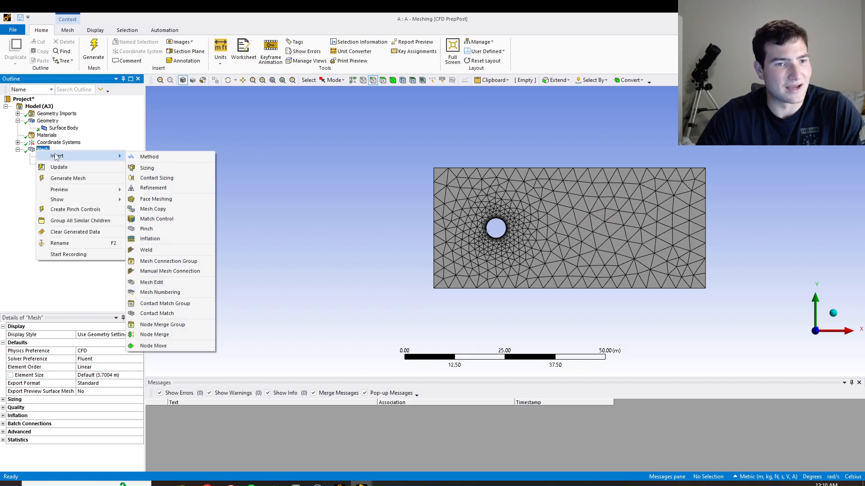
click(175, 172)
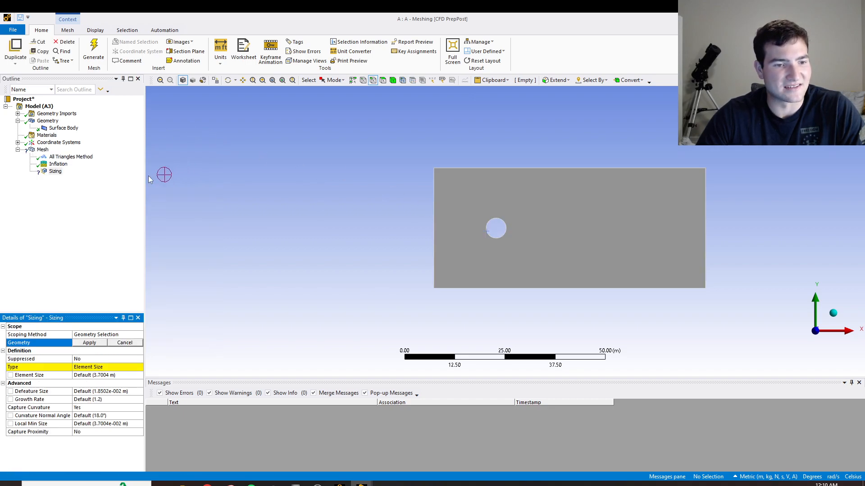
click(488, 238)
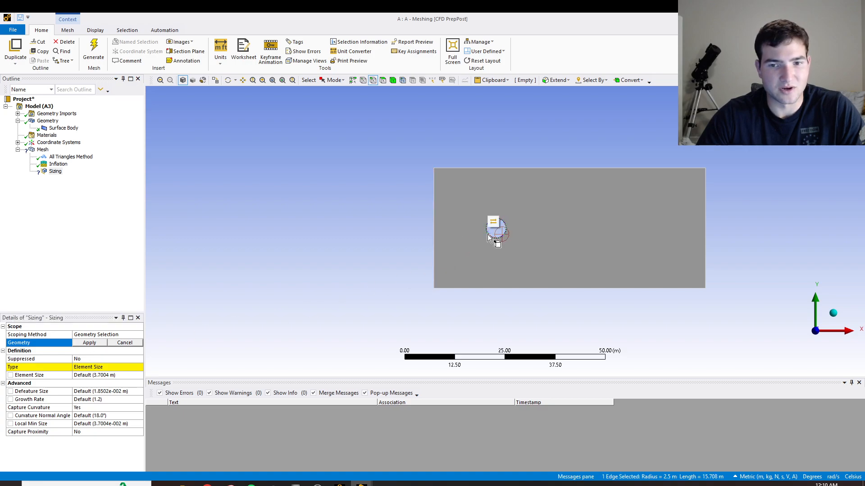
click(89, 343)
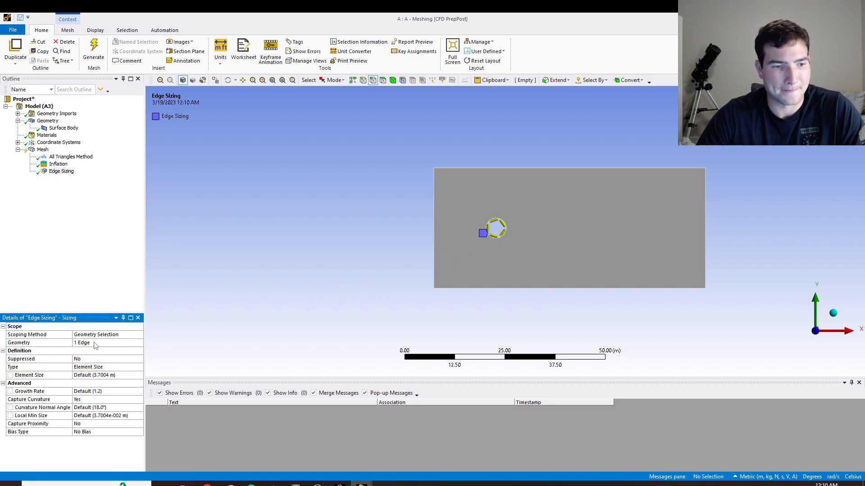
click(121, 375)
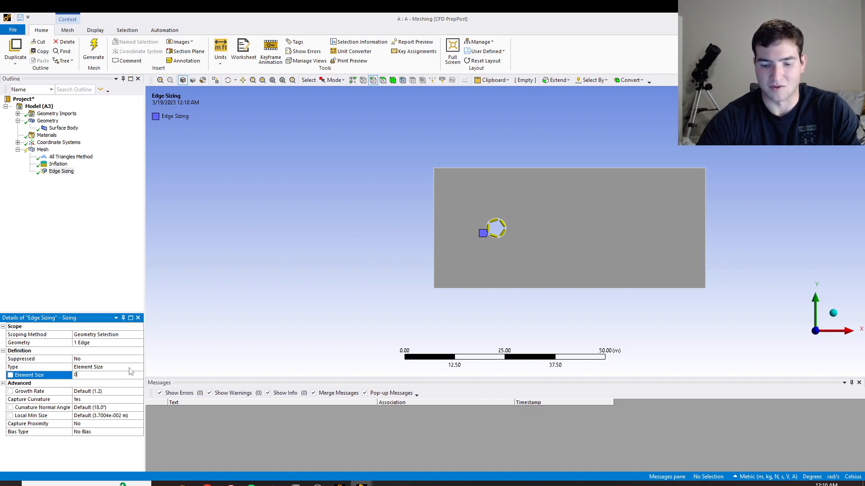
text(.01)
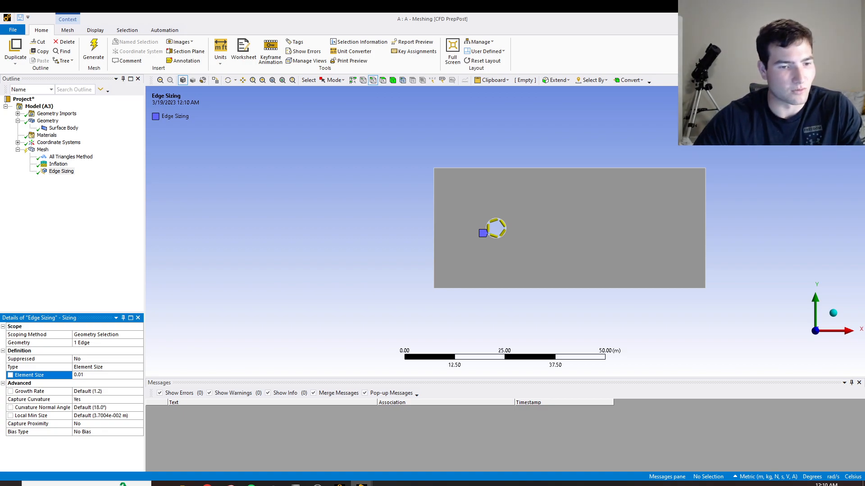
Regenerate the mesh with the edge sizing applied and inspect the refinement around the circle.
click(103, 300)
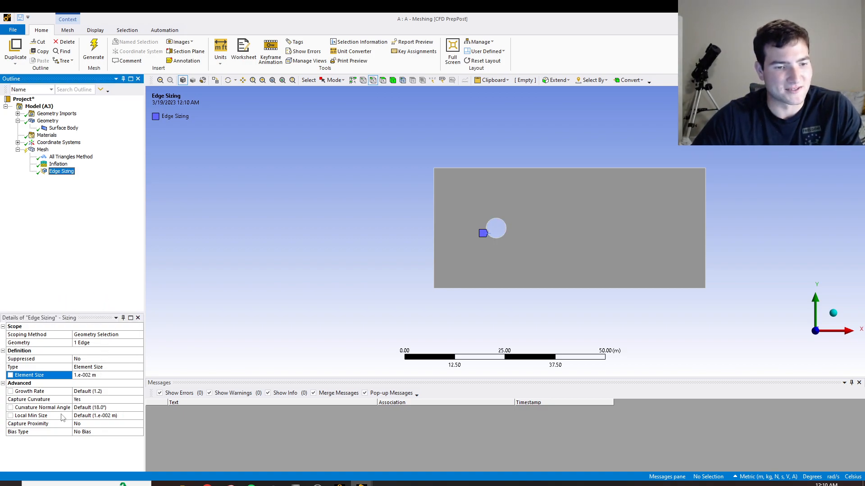
click(93, 49)
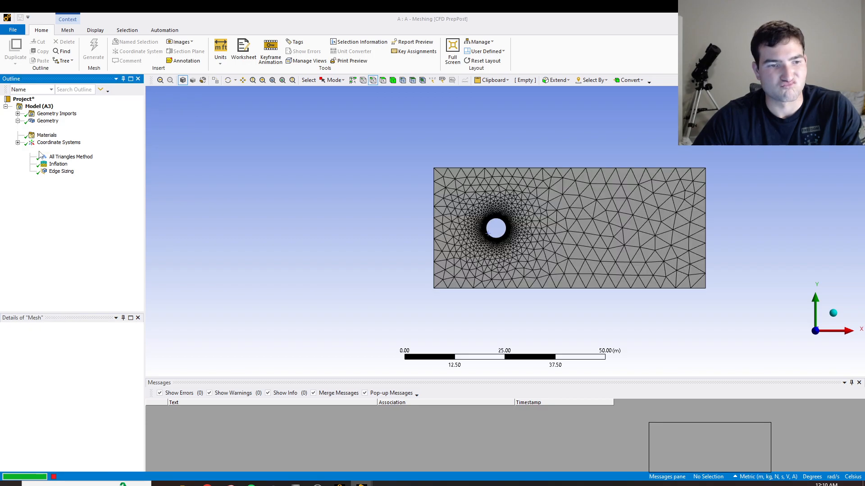
right_drag(397, 128, 768, 343)
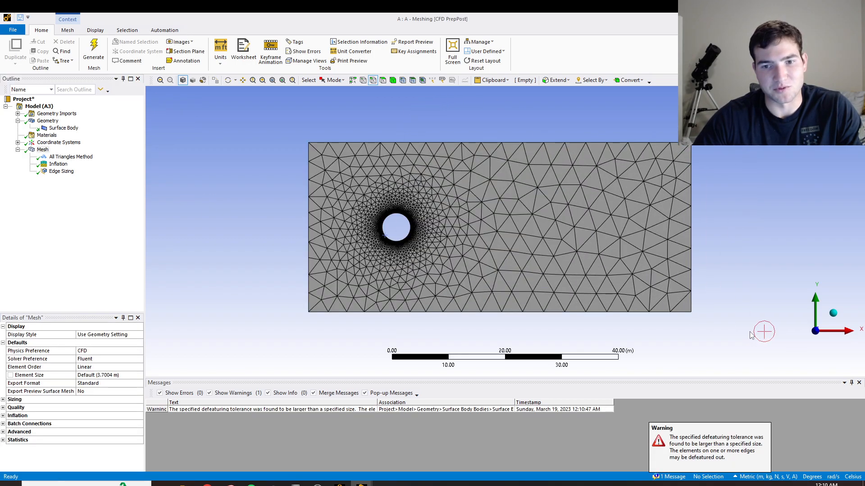
right_drag(295, 114, 710, 340)
drag(281, 133, 319, 145)
right_drag(289, 130, 502, 239)
right_drag(435, 274, 576, 374)
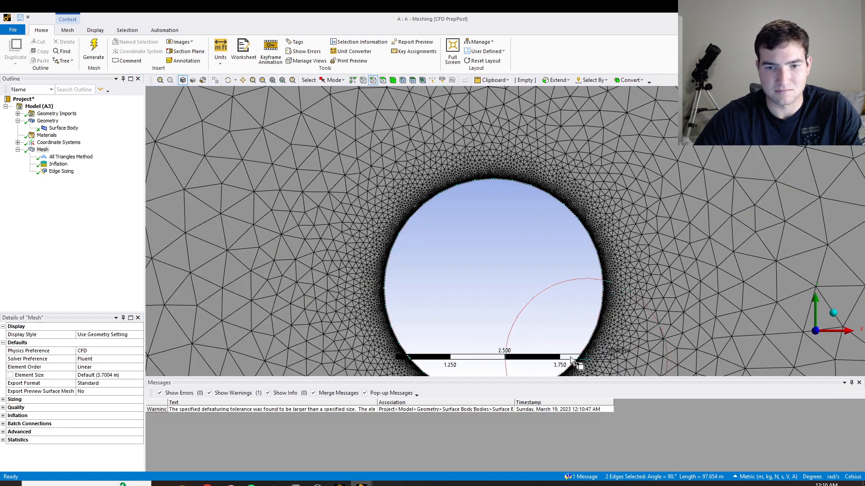
scroll(575, 363, down, 3)
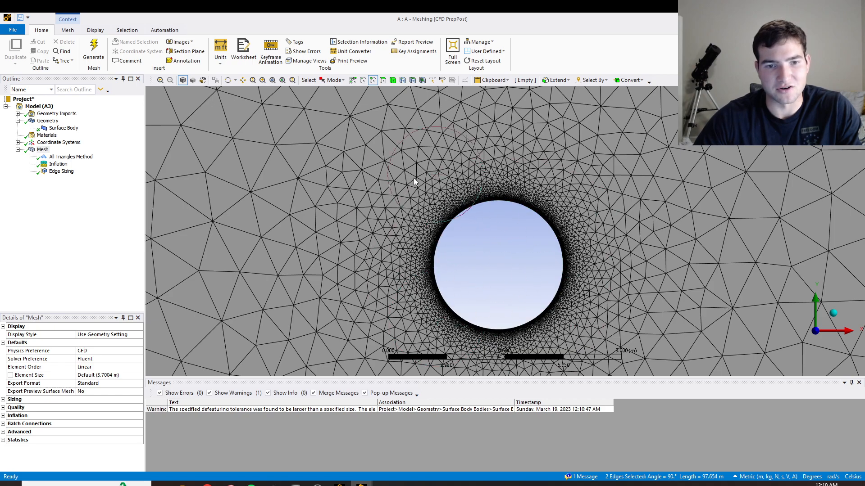
scroll(495, 262, down, 5)
scroll(500, 264, down, 2)
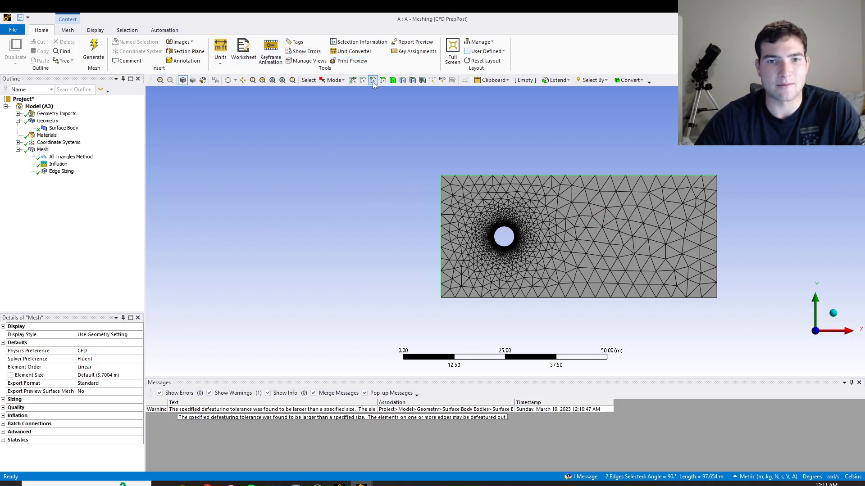
Create a named selection called Inlet for the rectangle's left edge.
click(440, 204)
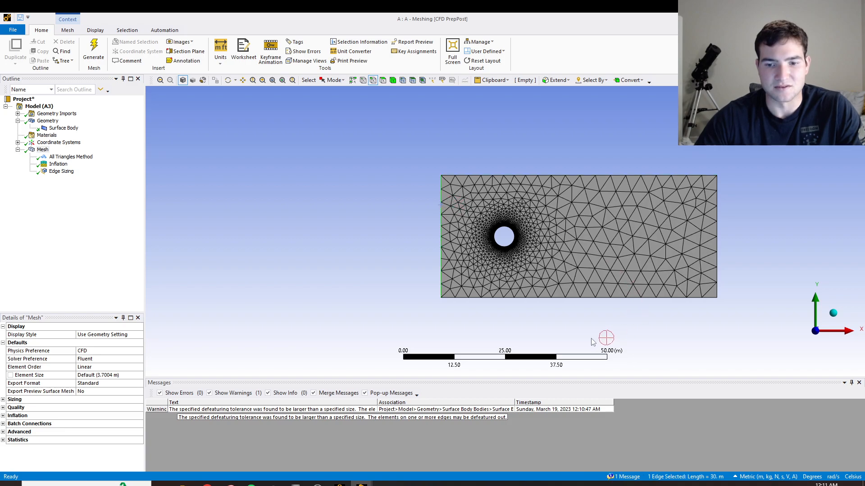
key(n)
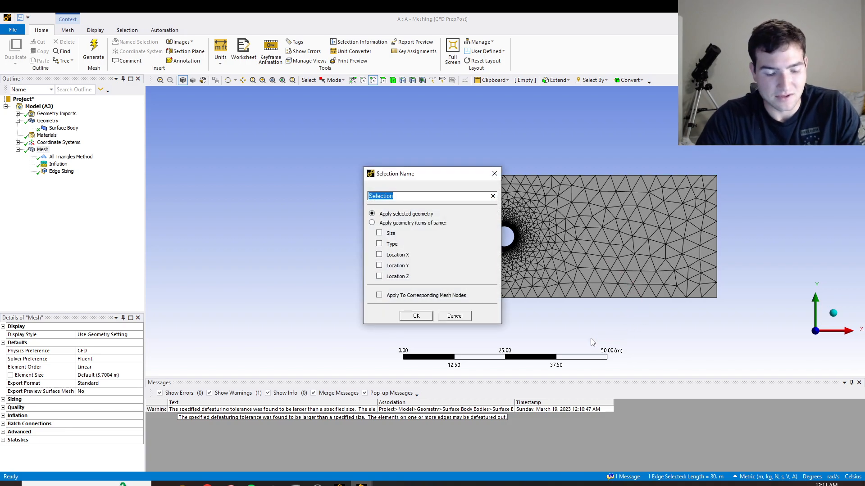
key(BackSpace)
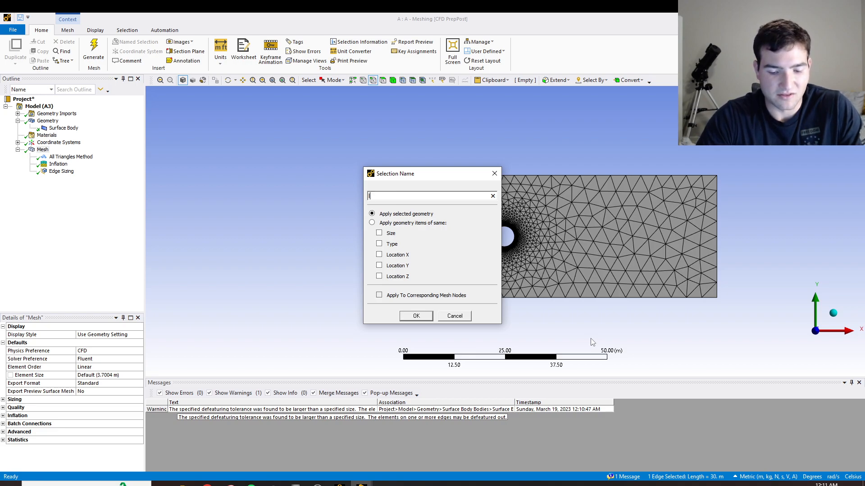
key(Return)
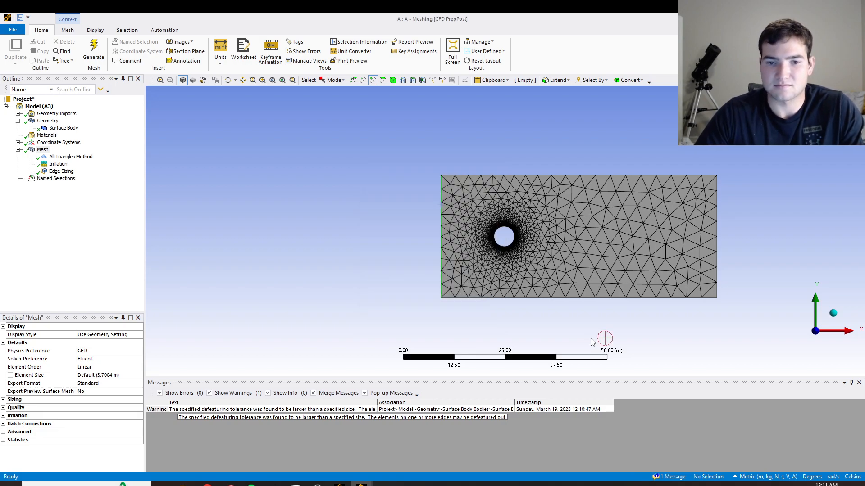
Create a named selection called Symmetry for the rectangle's upper and lower edges.
click(566, 175)
ctrl+click(579, 298)
key(n)
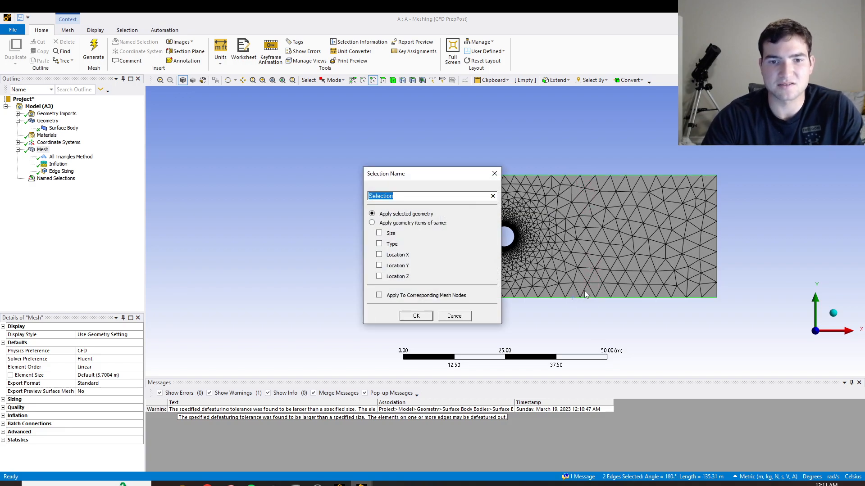
text(Symmetry)
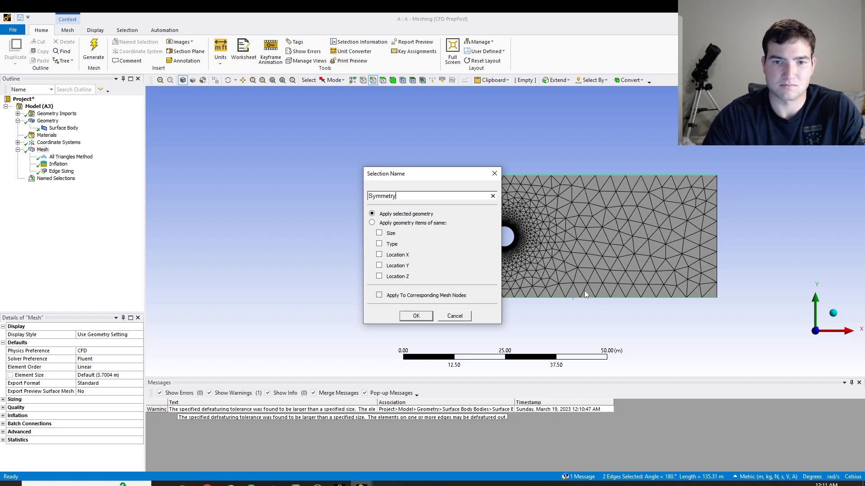
key(Return)
Create a named selection called Outlet for the rectangle's right edge.
click(715, 228)
text(n)
text(Outlet)
key(Return)
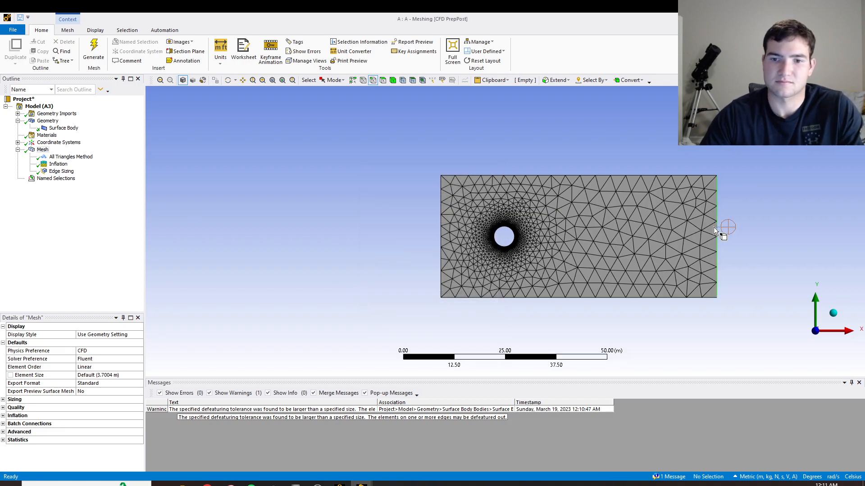
Create a named selection called Wall for the circle's edge.
click(513, 233)
text(n)
text(Wall)
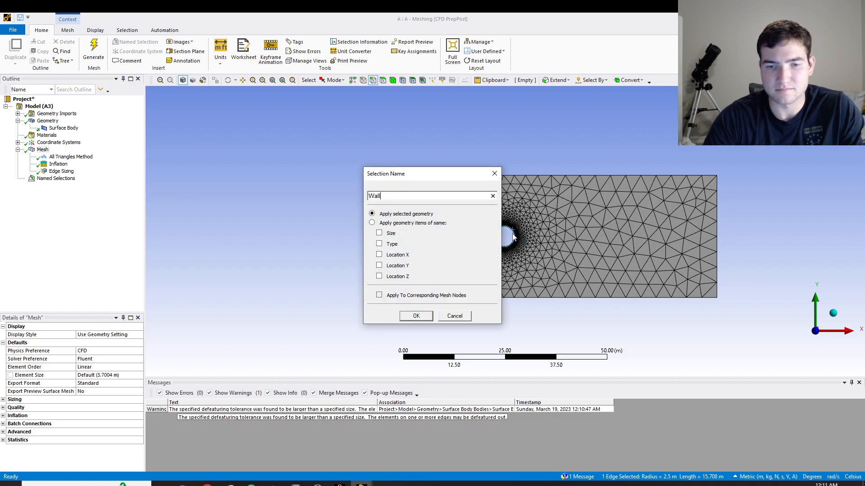
click(416, 317)
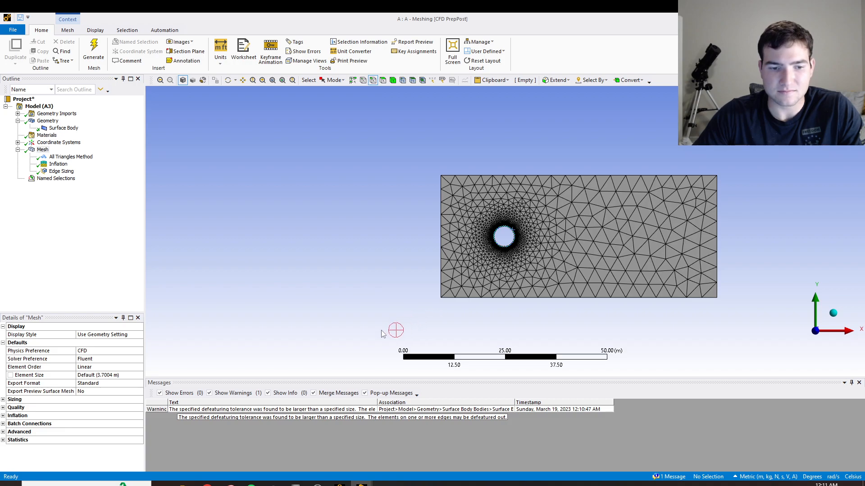
Switch to Workbench and update the Mesh component of the Fluid Flow (Fluent) system.
click(340, 484)
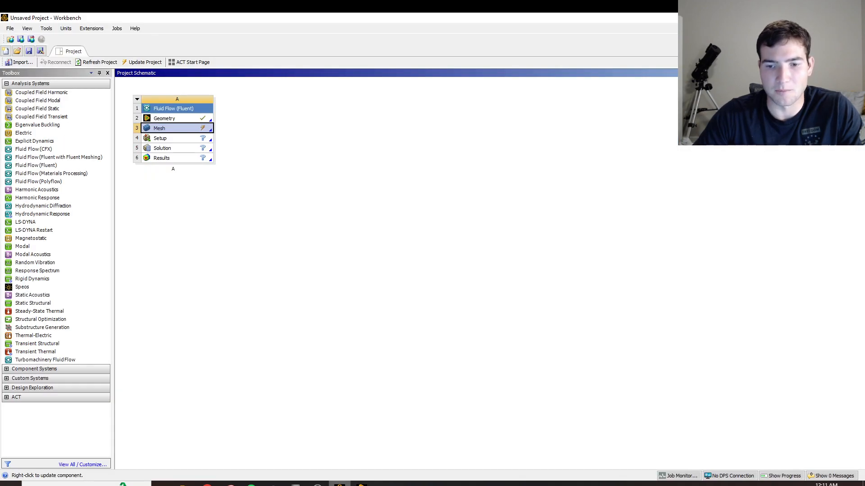
right_click(163, 131)
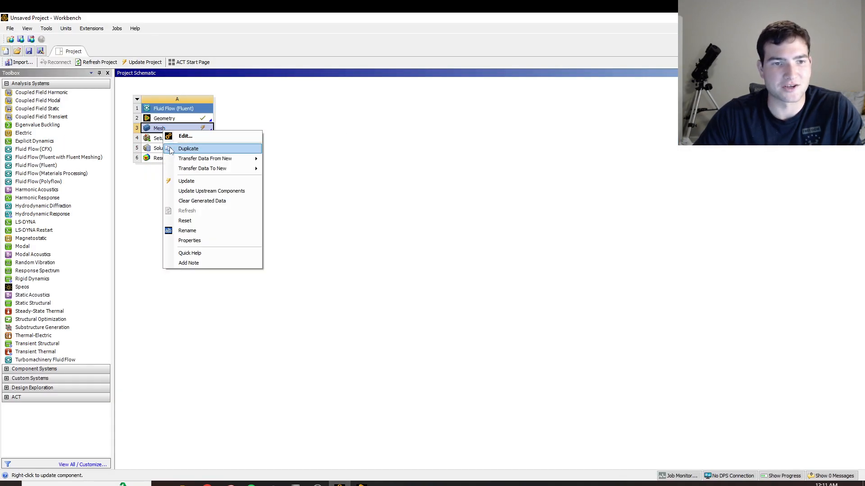
click(182, 178)
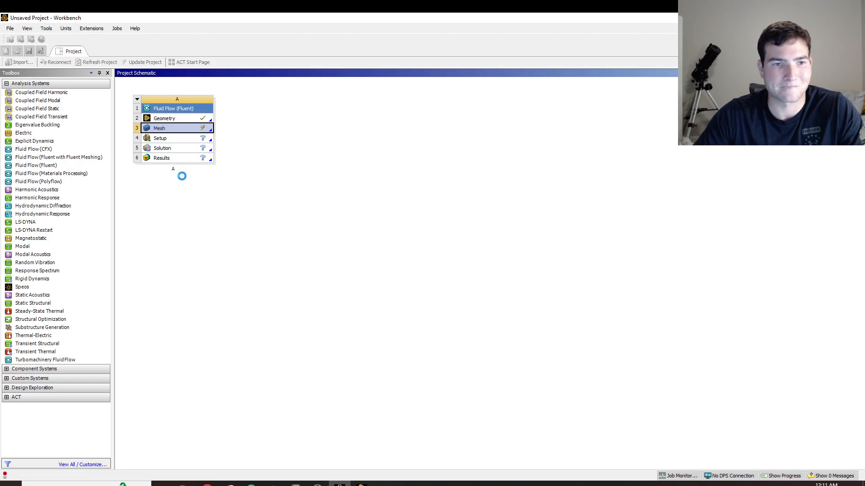
Launch Fluent from the system's Setup component with double precision and dismiss the Key Behavioral Changes notice.
double_click(189, 140)
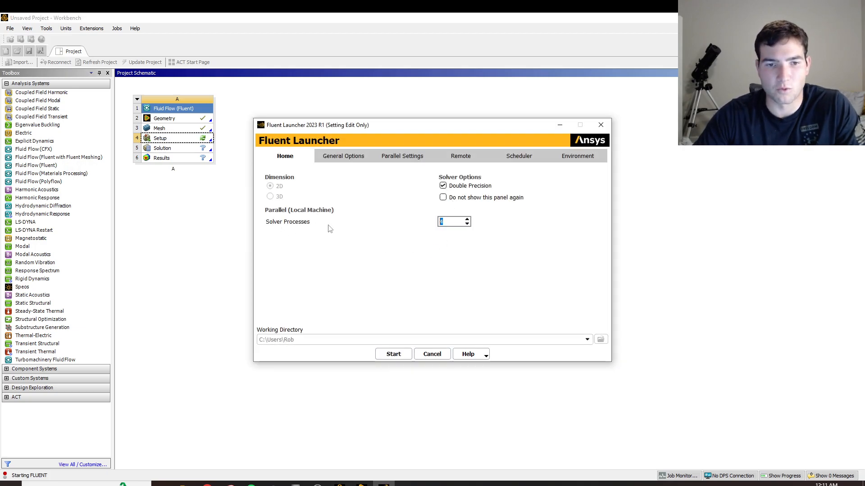
click(403, 355)
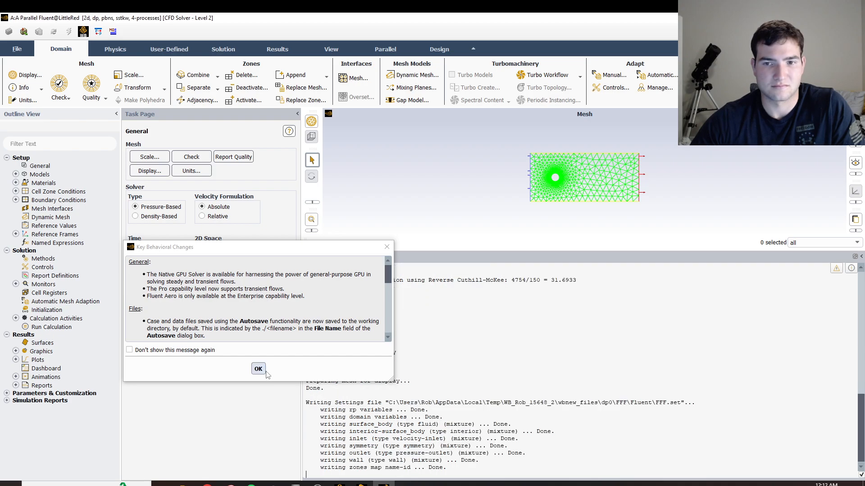
click(260, 370)
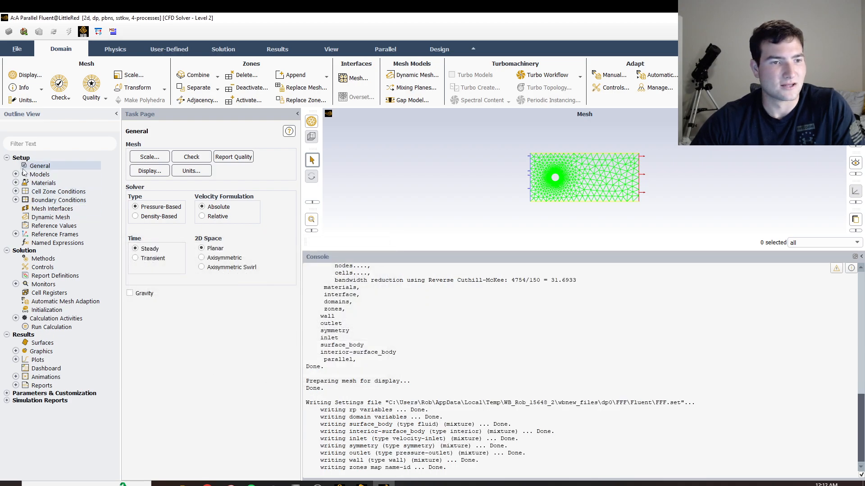
Set the viscous model to standard k-epsilon with Enhanced Wall Treatment.
click(16, 174)
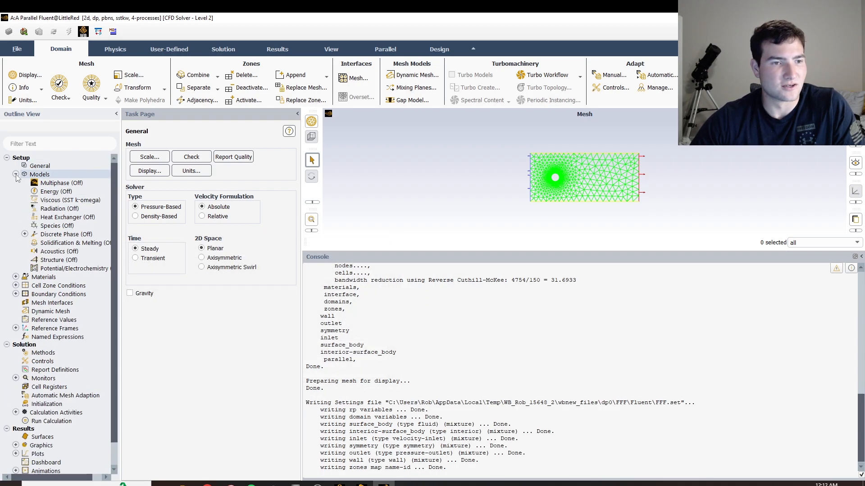
double_click(52, 200)
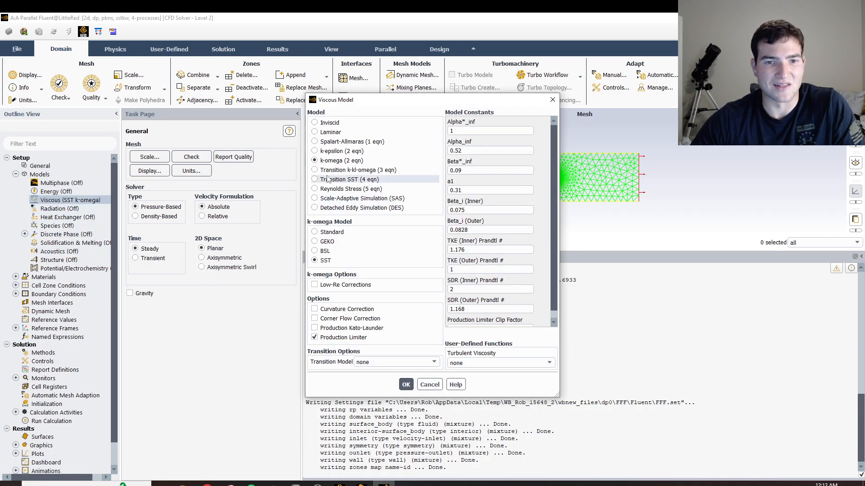
click(315, 151)
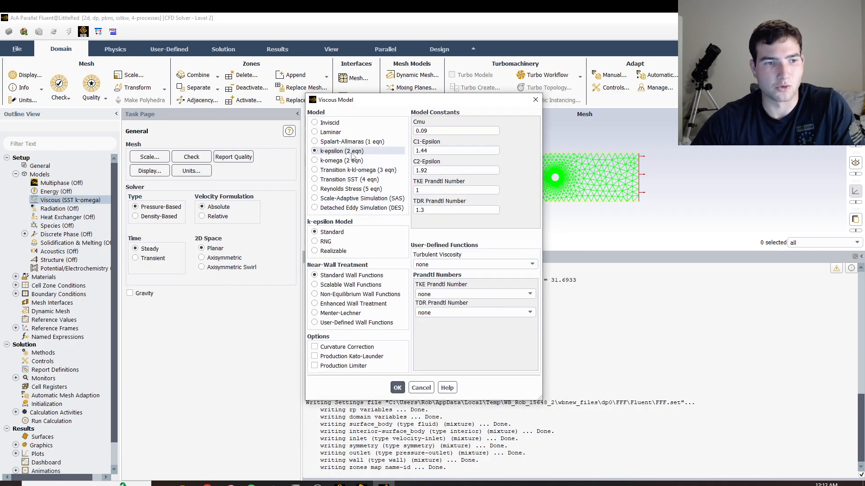
click(315, 304)
click(314, 347)
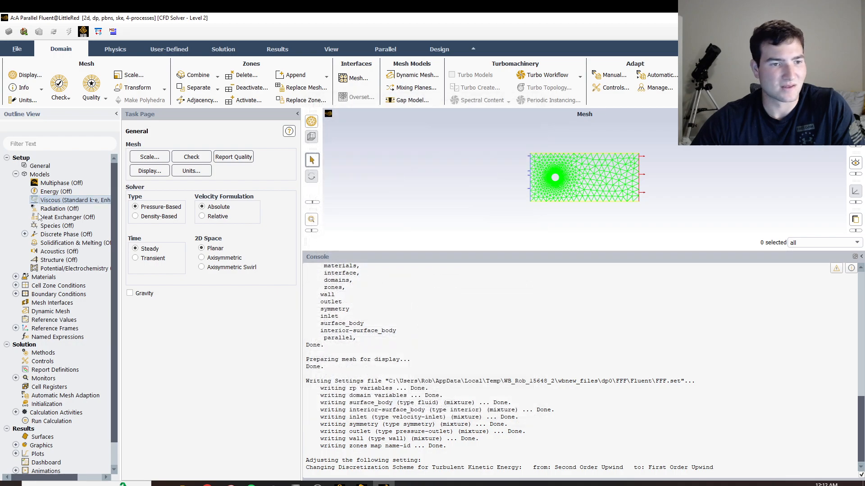
Set the fluid material air to a density of 2 kg/m³ and a viscosity of 400 kg/(m s), and apply the change.
click(16, 277)
click(25, 286)
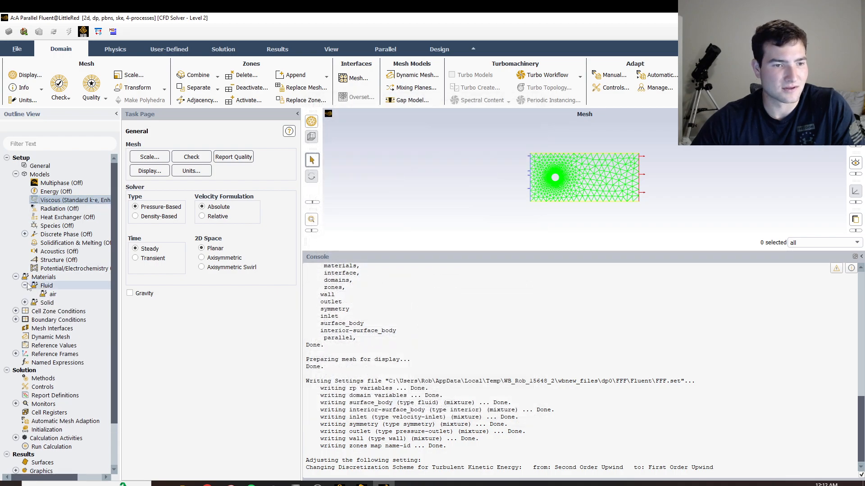
double_click(51, 294)
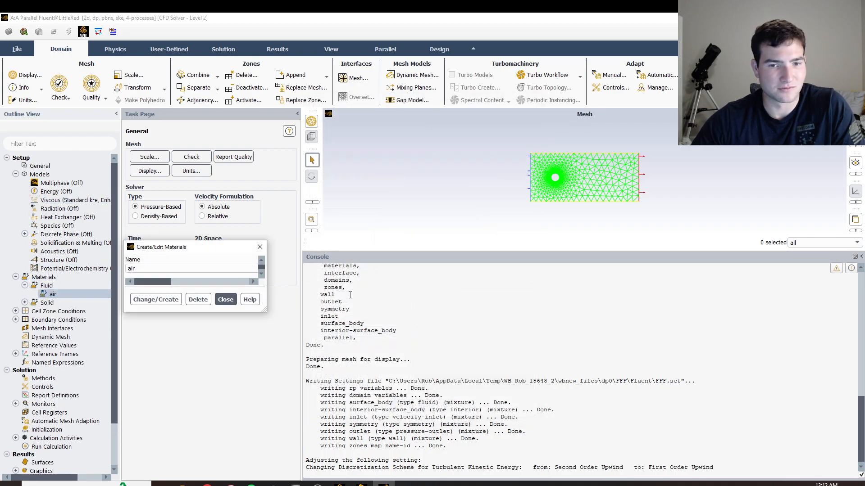
drag(424, 245, 358, 244)
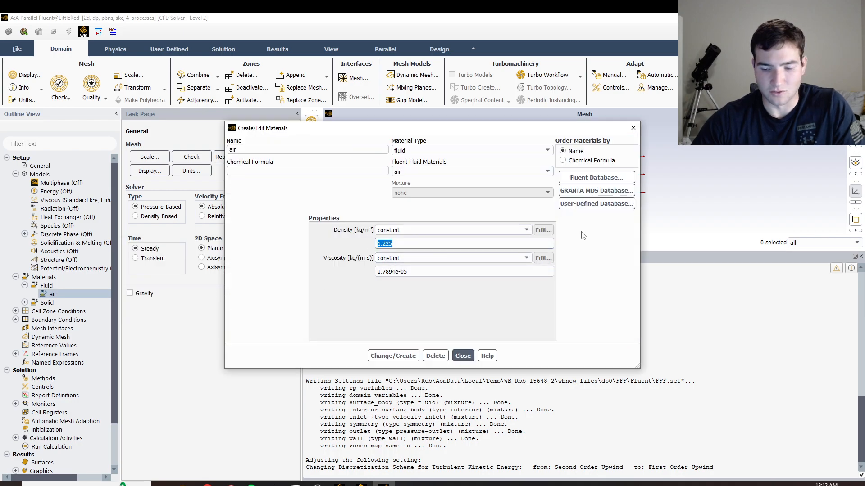
key(BackSpace)
drag(410, 272, 291, 253)
key(BackSpace)
click(395, 245)
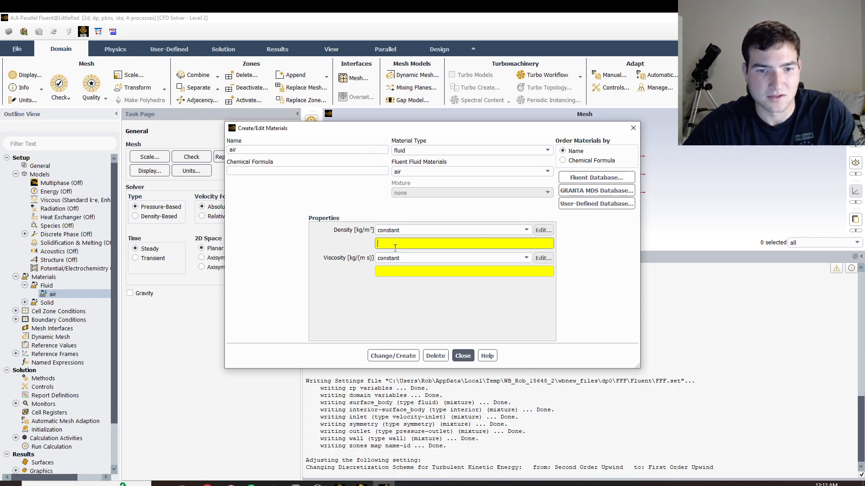
text(2)
click(394, 270)
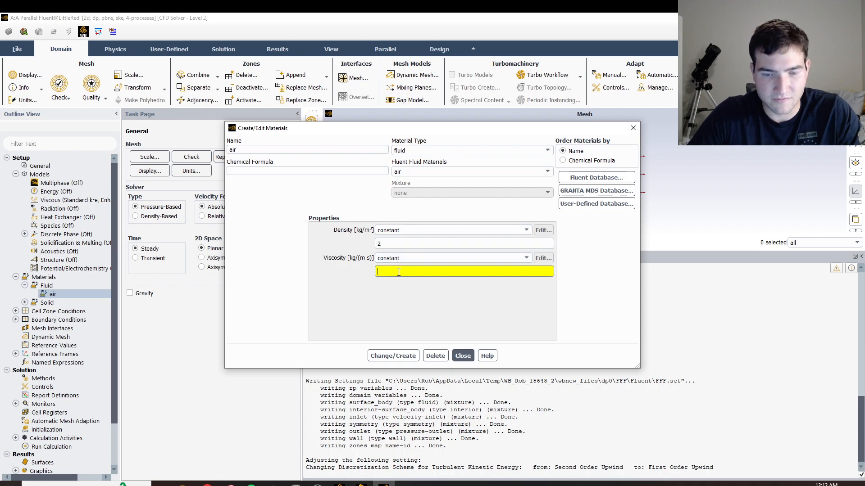
text(400)
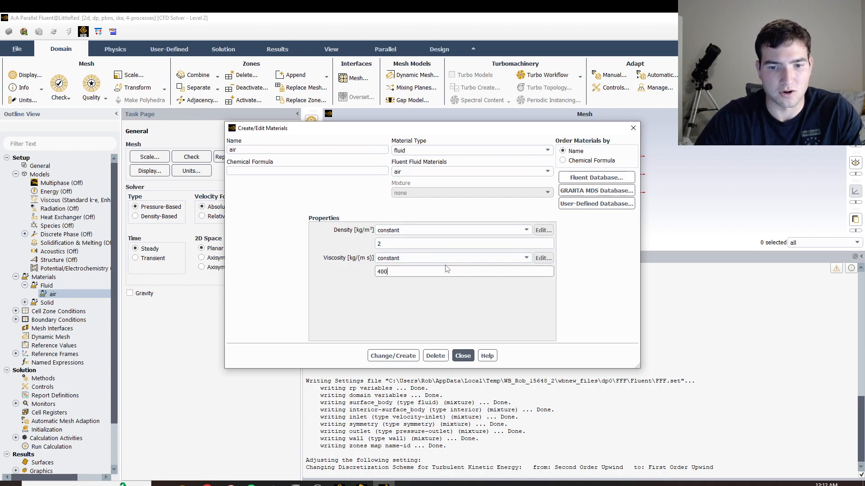
click(393, 357)
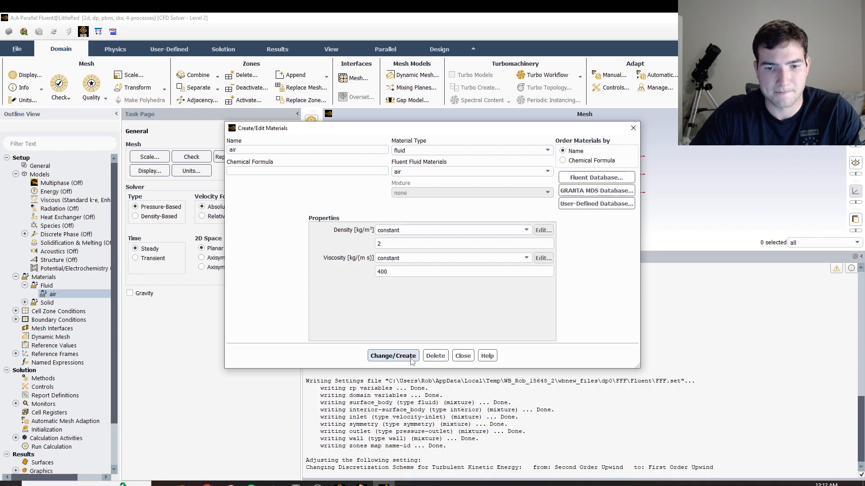
click(463, 355)
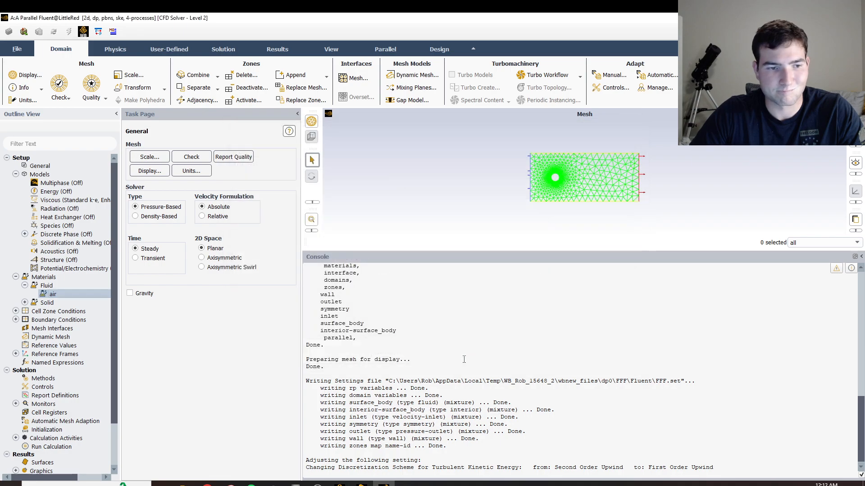
Set the velocity magnitude of the inlet boundary condition to 20 m/s and apply it.
click(16, 312)
click(25, 319)
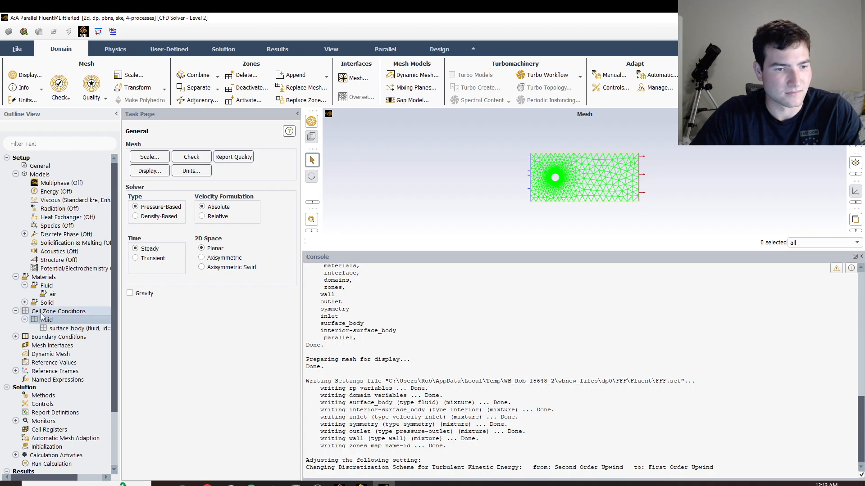
double_click(54, 337)
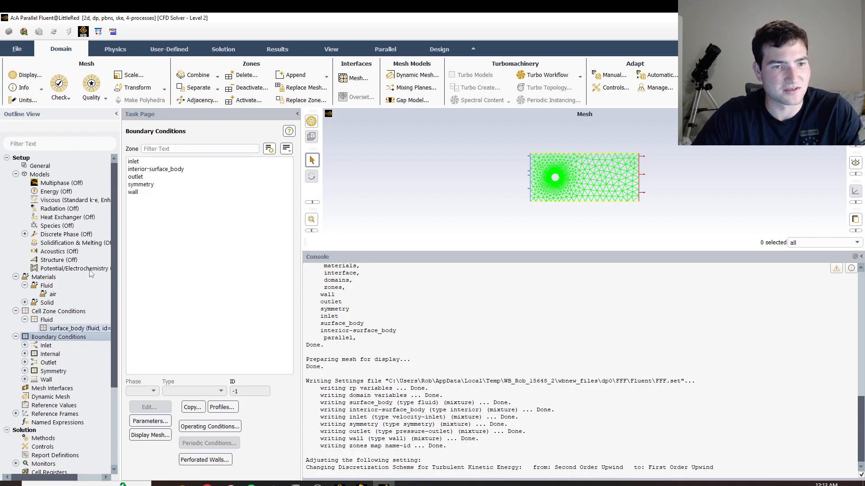
click(143, 162)
double_click(144, 161)
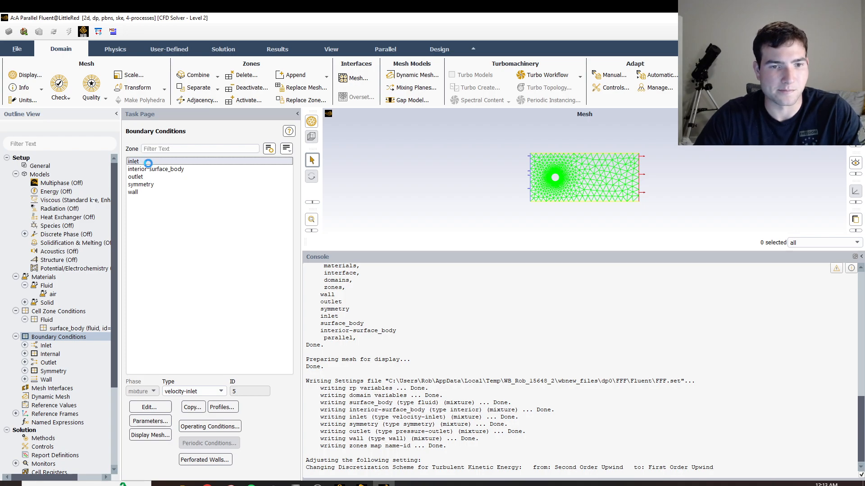
click(305, 325)
key(BackSpace)
text(20)
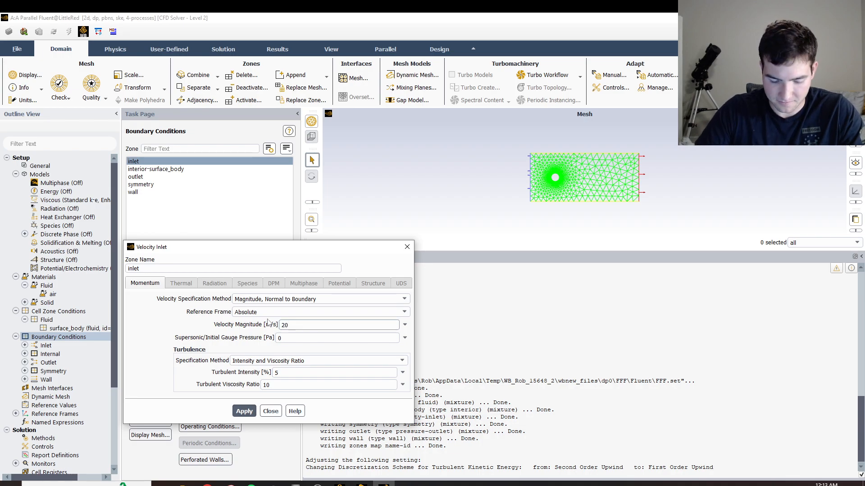
click(245, 411)
click(265, 414)
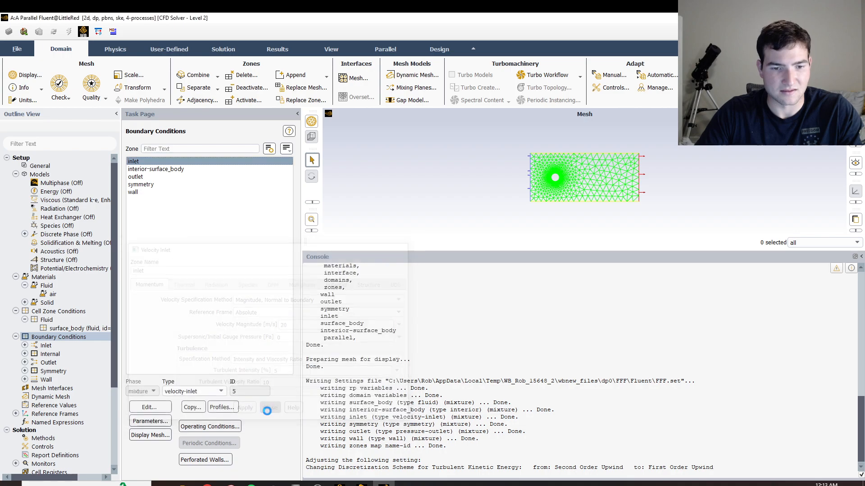
Compute the reference values from the inlet and choose surface_body as the reference zone.
scroll(96, 232, down, 4)
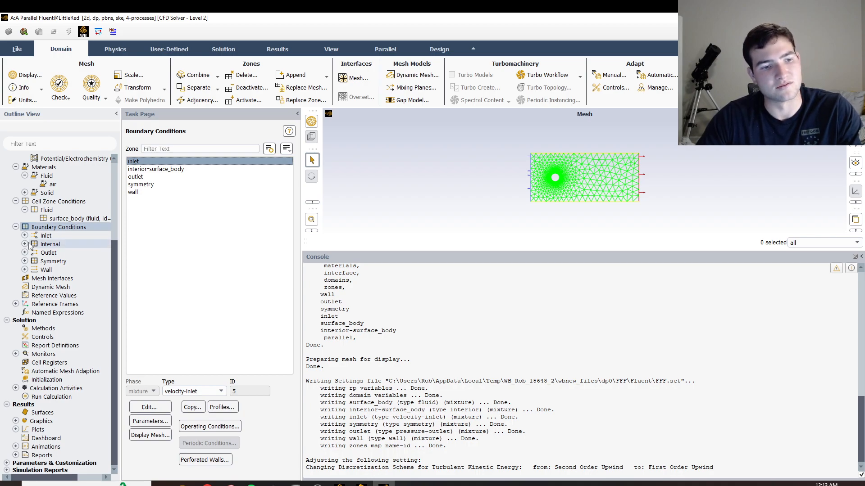
double_click(53, 295)
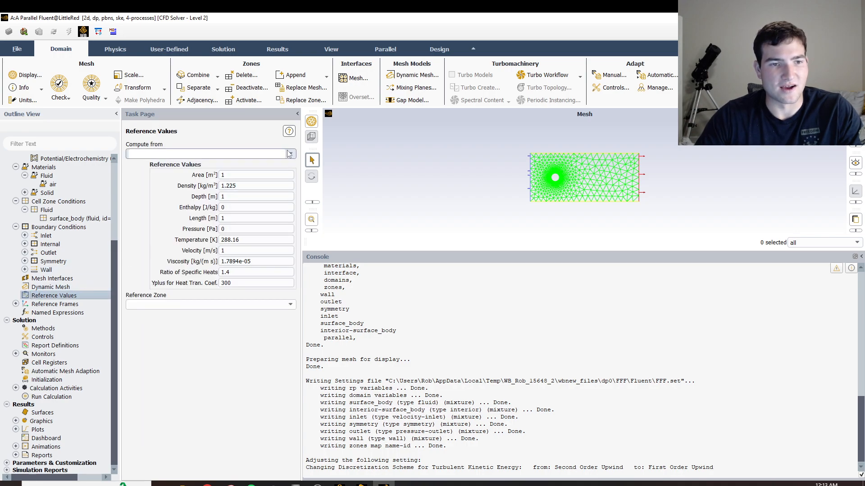
click(207, 154)
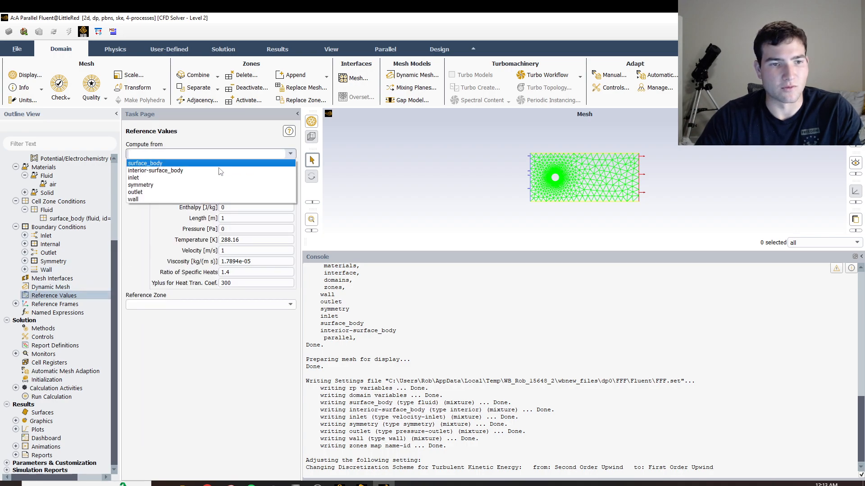
click(153, 178)
click(280, 305)
click(253, 321)
Set the reference area to 19.635 m² and the reference length to 5 m.
click(250, 175)
key(BackSpace)
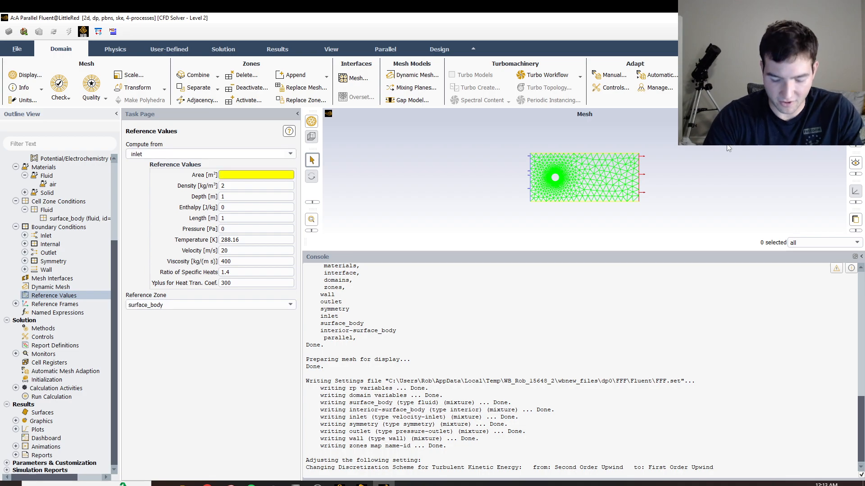
text(19)
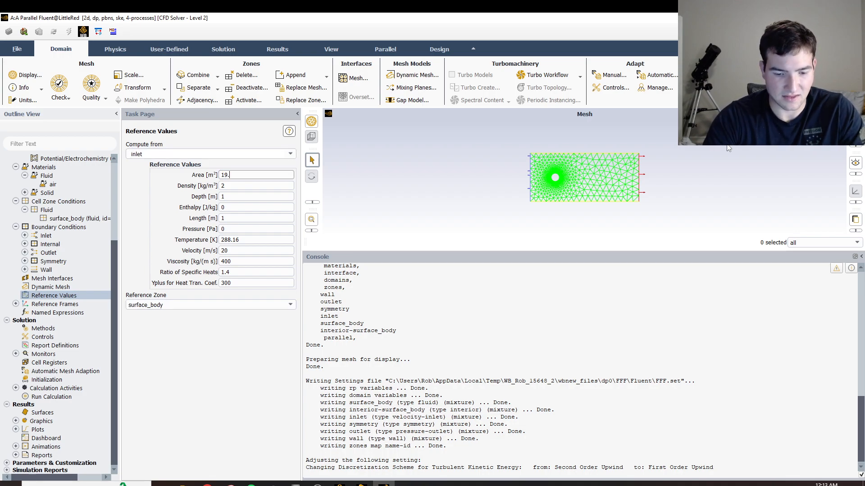
text(.635)
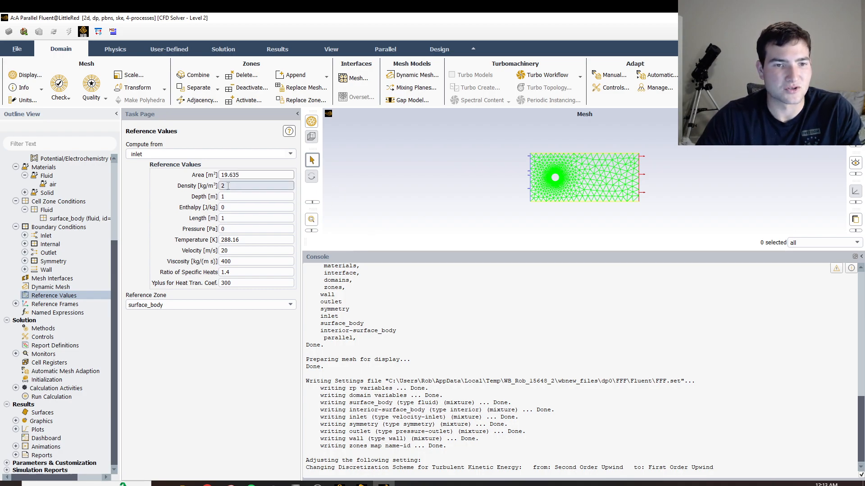
double_click(235, 218)
text(5)
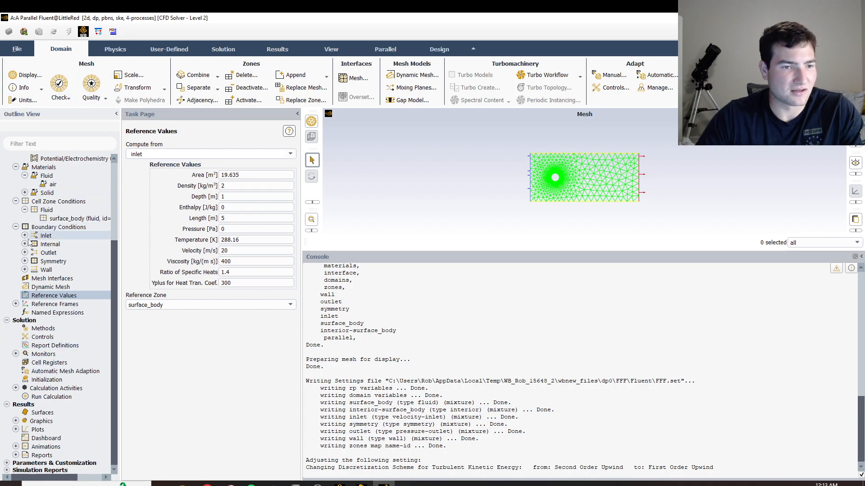
Check the outlet's boundary condition type, and initialize the solution with the Hybrid Initialization method.
double_click(50, 226)
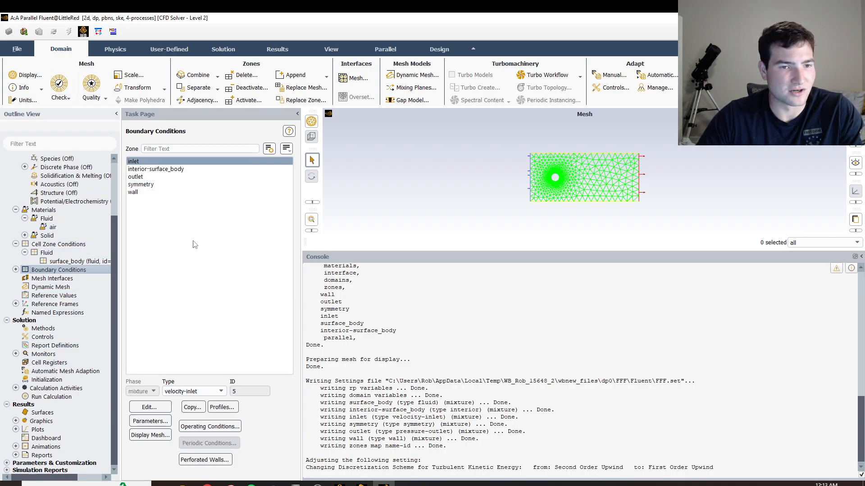
click(135, 177)
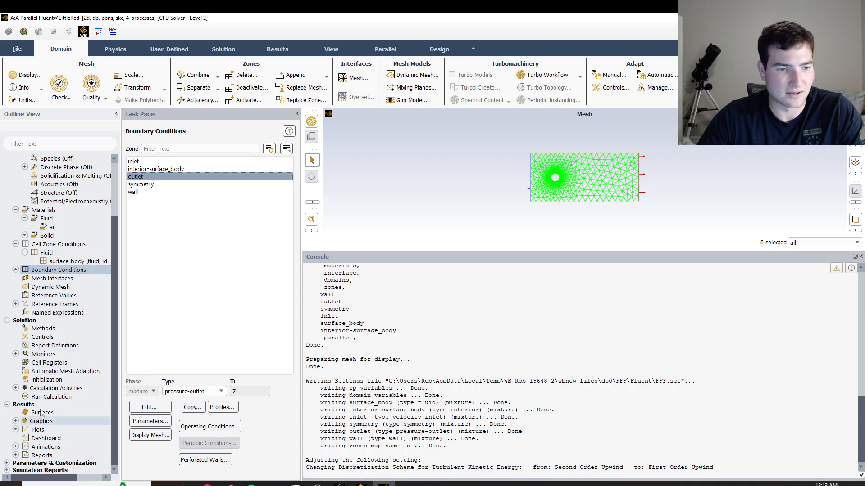
double_click(47, 380)
click(188, 182)
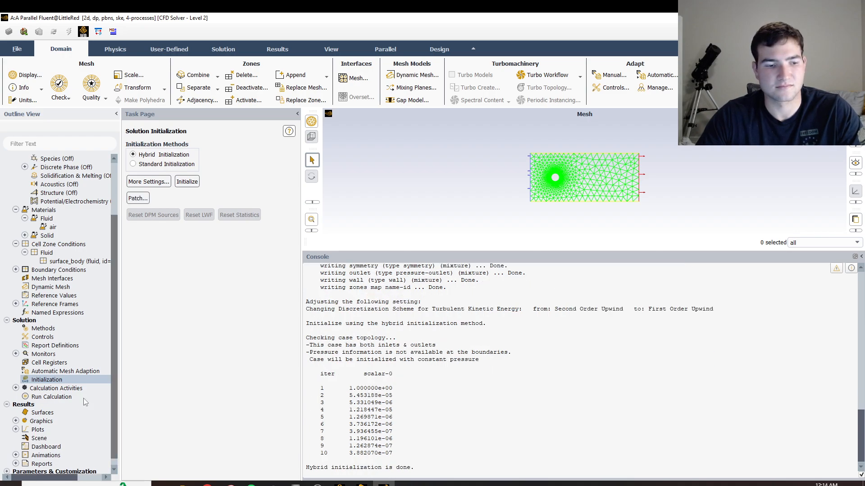
Run the calculation with the number of iterations set to 500 and dismiss the completion message.
click(62, 397)
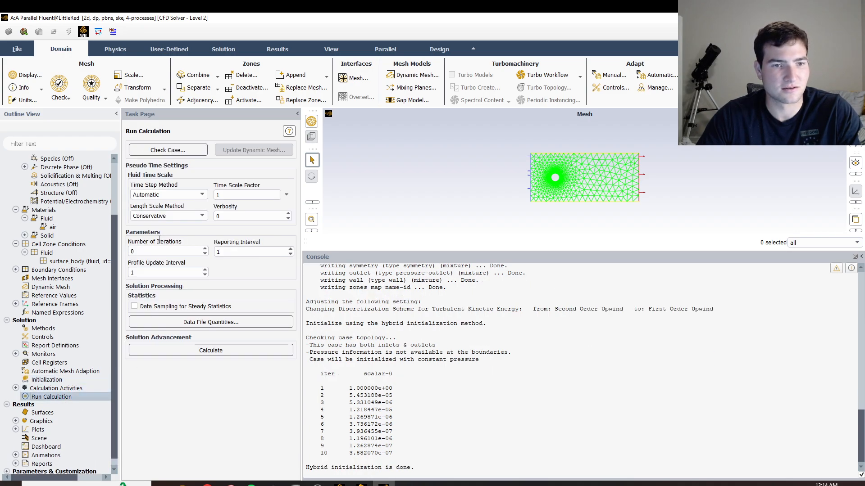
double_click(165, 251)
key(BackSpace)
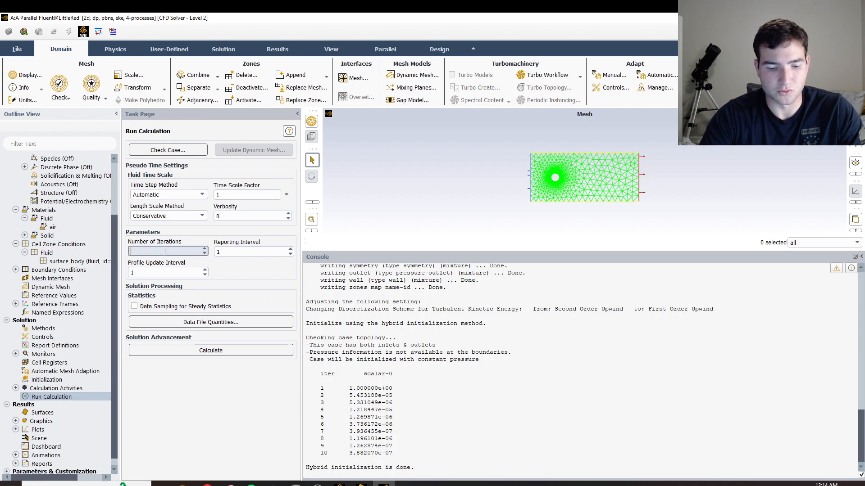
text(500)
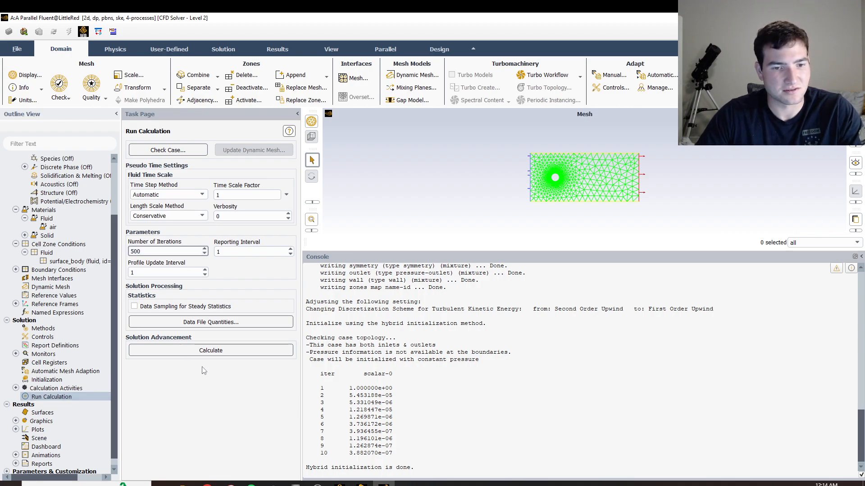
click(211, 355)
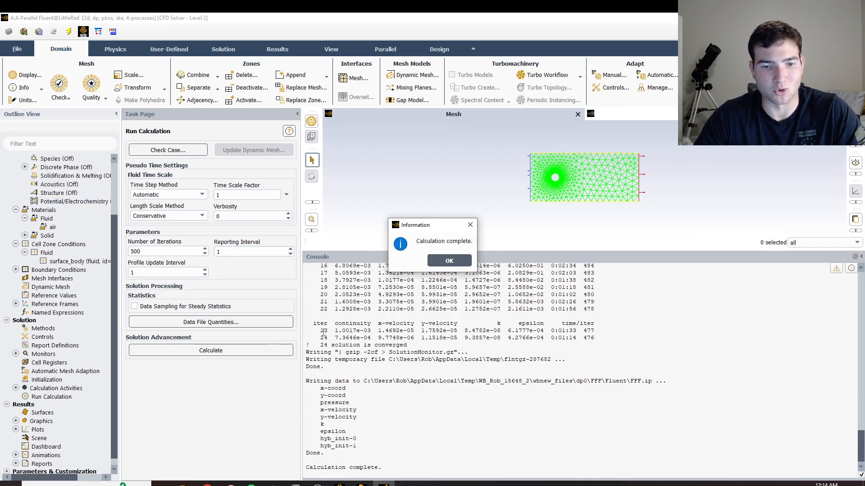
click(448, 261)
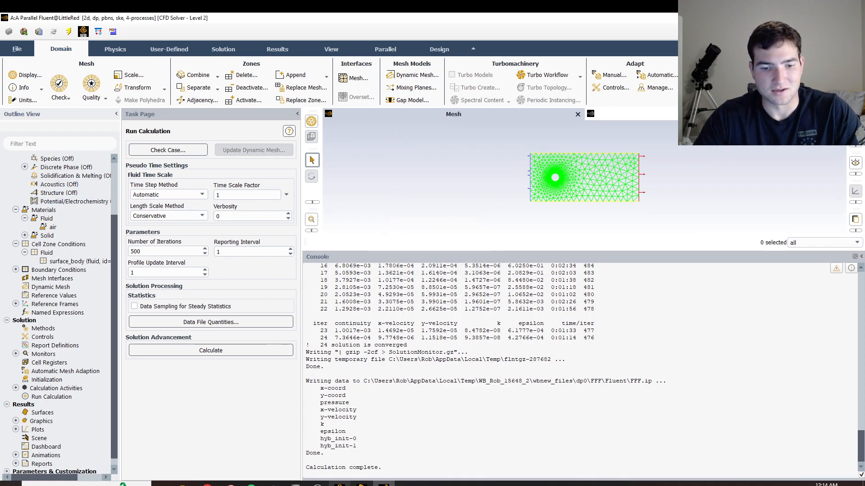
Print a force report for the wall zone along the X direction and close the report dialog.
scroll(50, 394, down, 1)
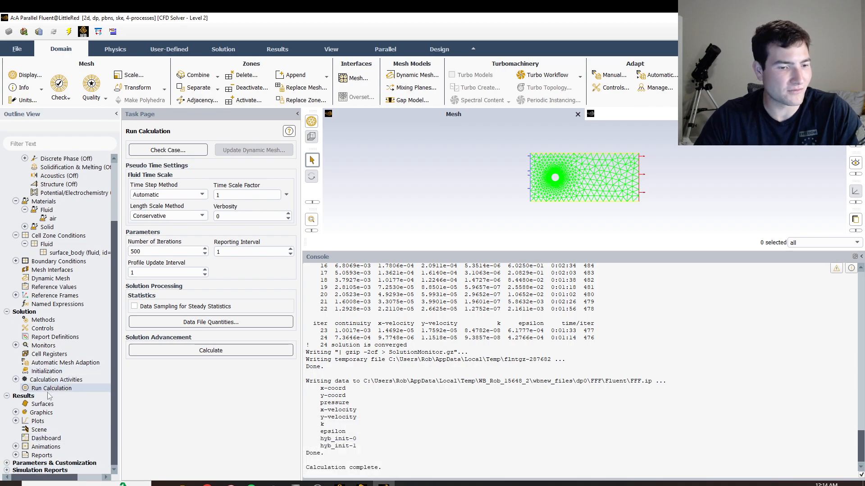
click(15, 455)
scroll(47, 453, down, 2)
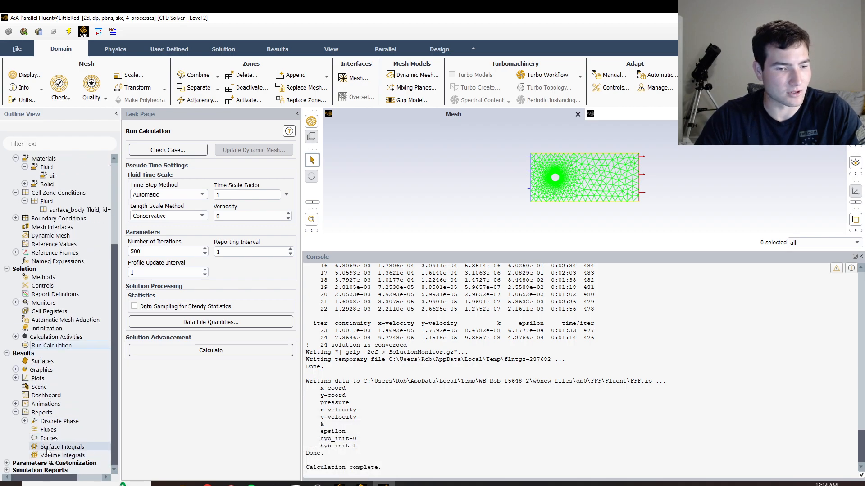
click(51, 440)
double_click(49, 438)
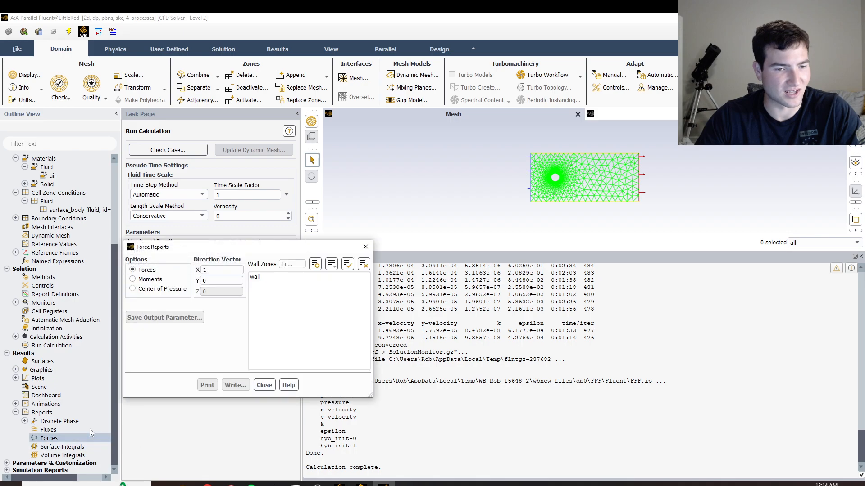
click(255, 276)
click(203, 385)
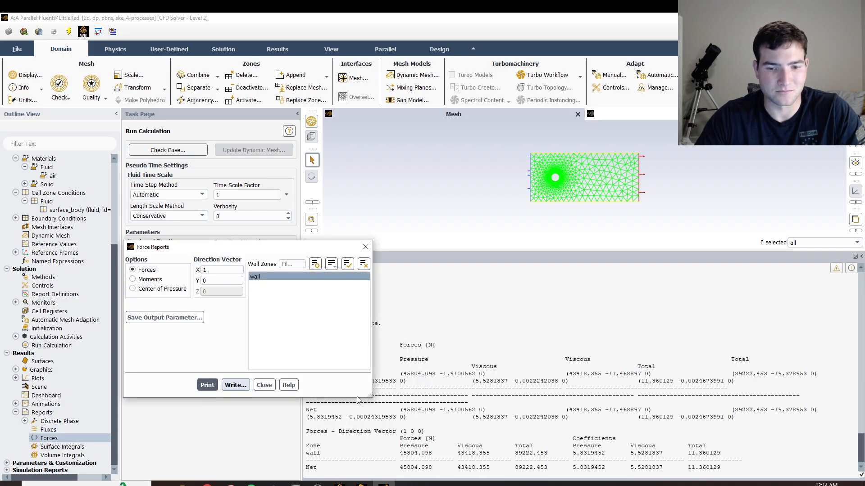
click(365, 248)
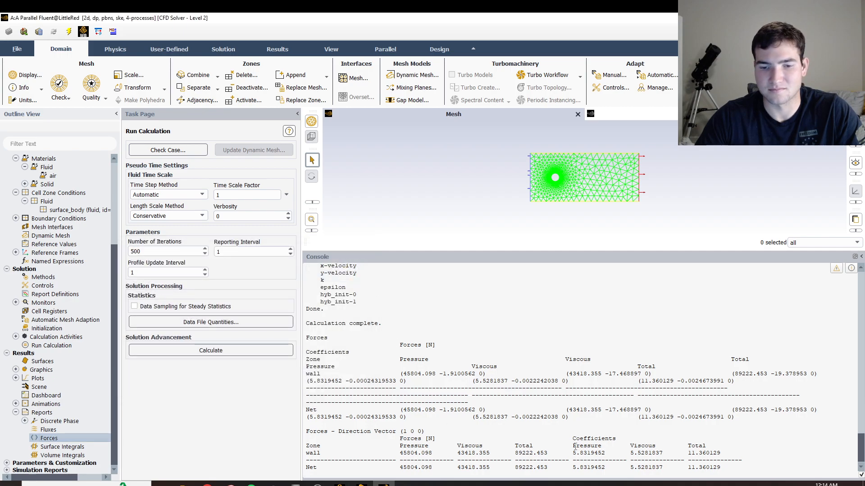
Switch to Workbench, open the system's Results in CFD-Post and orient the view normal to the XY plane.
click(338, 484)
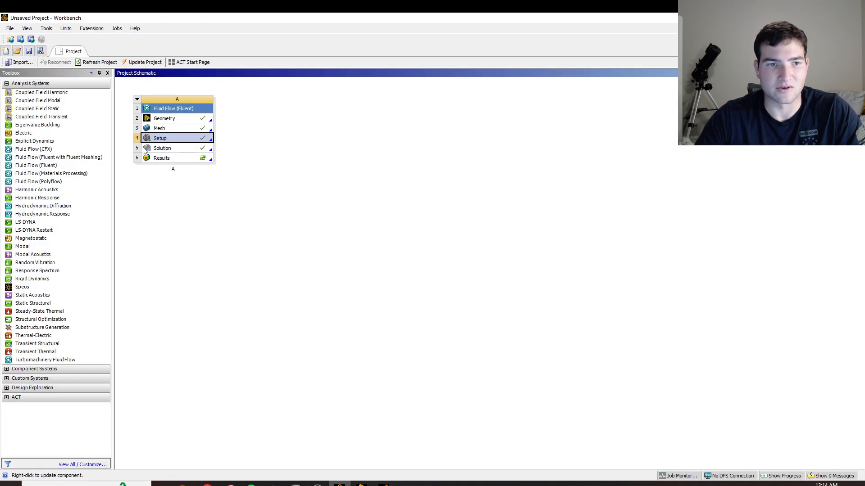
double_click(176, 158)
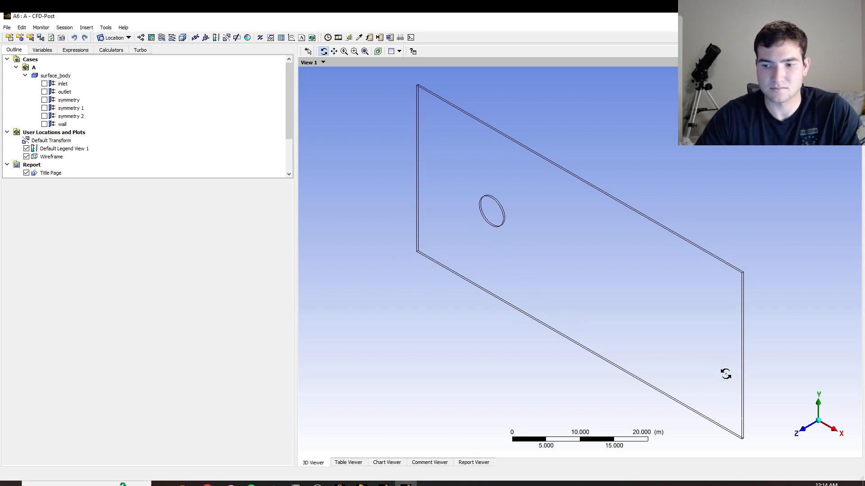
click(805, 435)
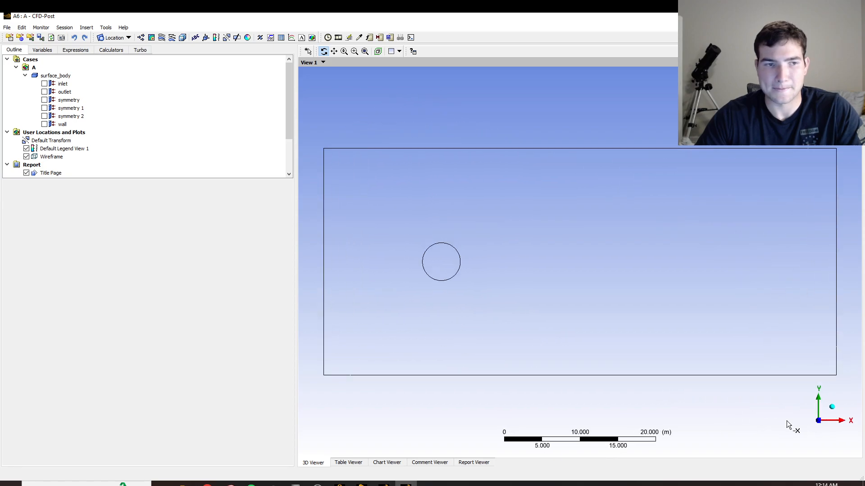
Insert a new contour named velocity.
click(152, 38)
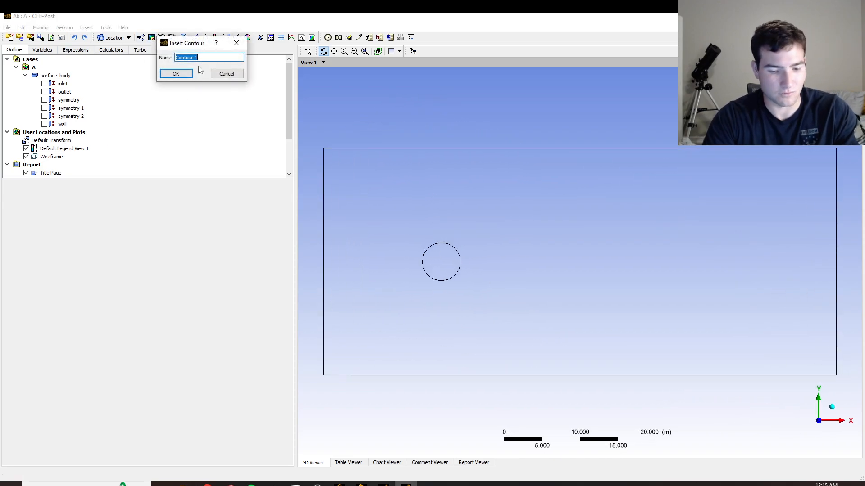
text(vcel)
key(BackSpace)
key(BackSpace)
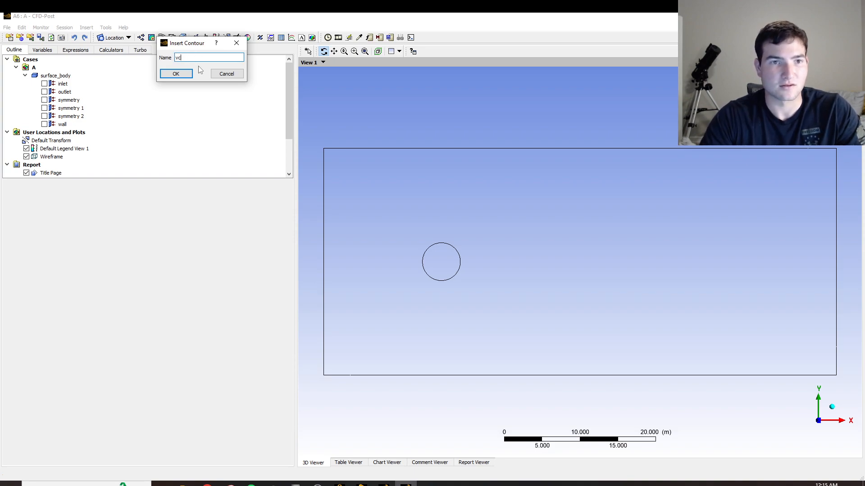
text(ocity)
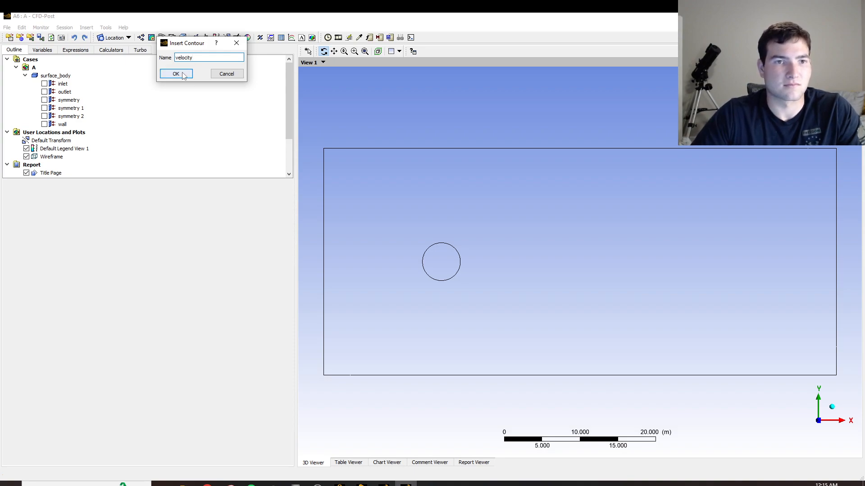
click(182, 73)
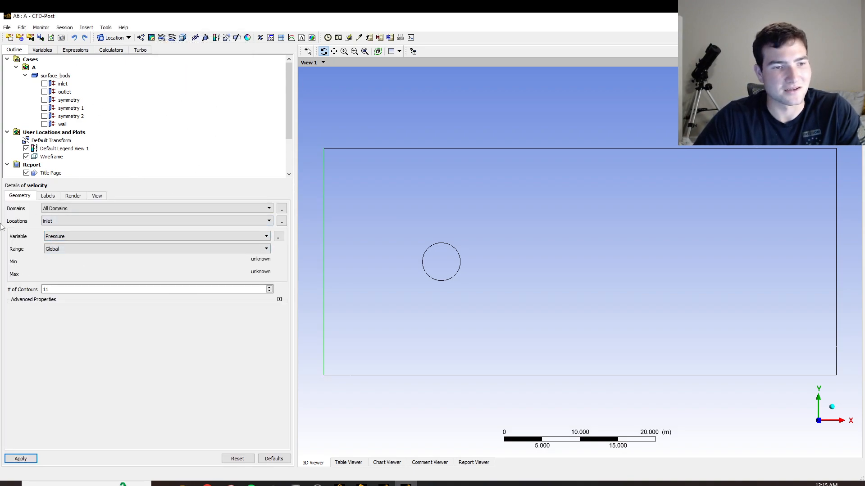
Set the velocity contour to show the Velocity variable on symmetry 1 with 50 contours and apply it.
click(67, 236)
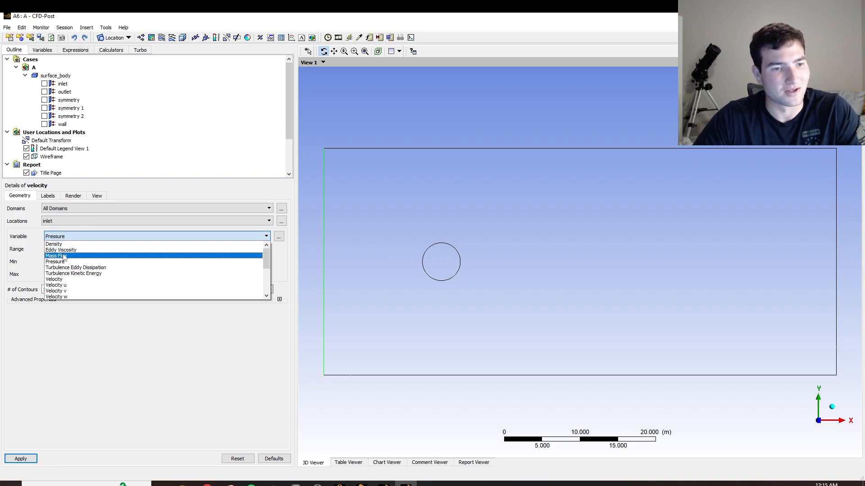
click(63, 279)
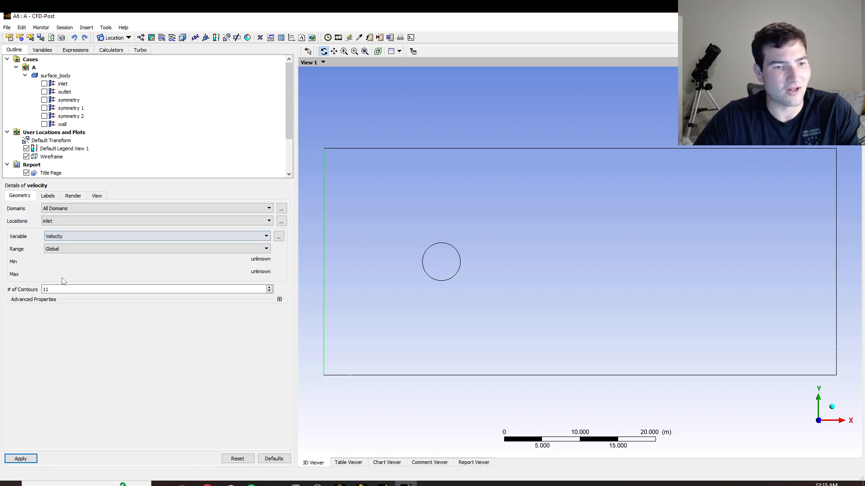
click(78, 224)
click(71, 249)
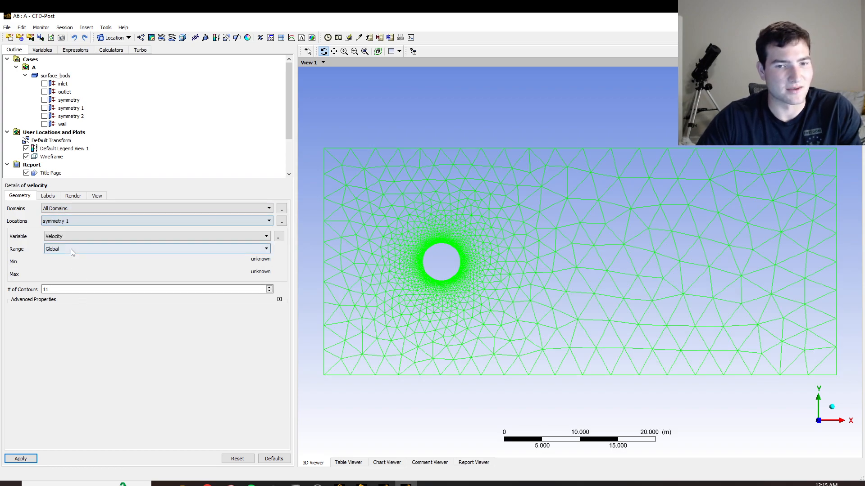
click(65, 289)
text(5)
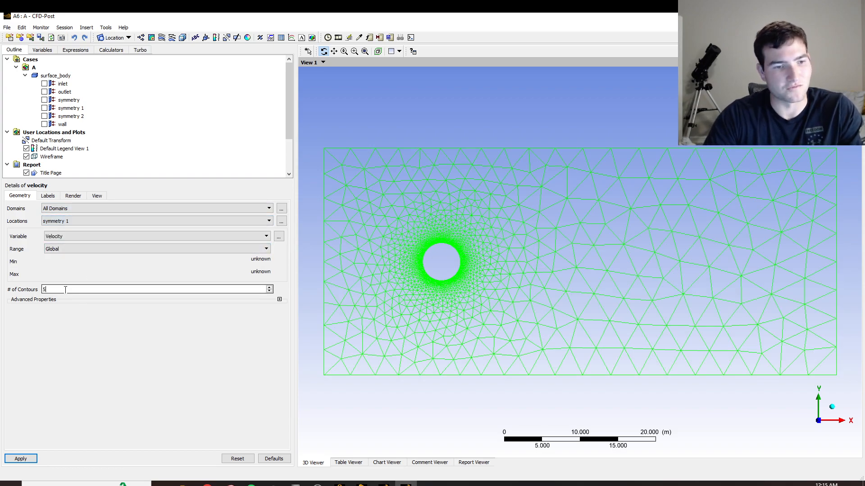
text(0)
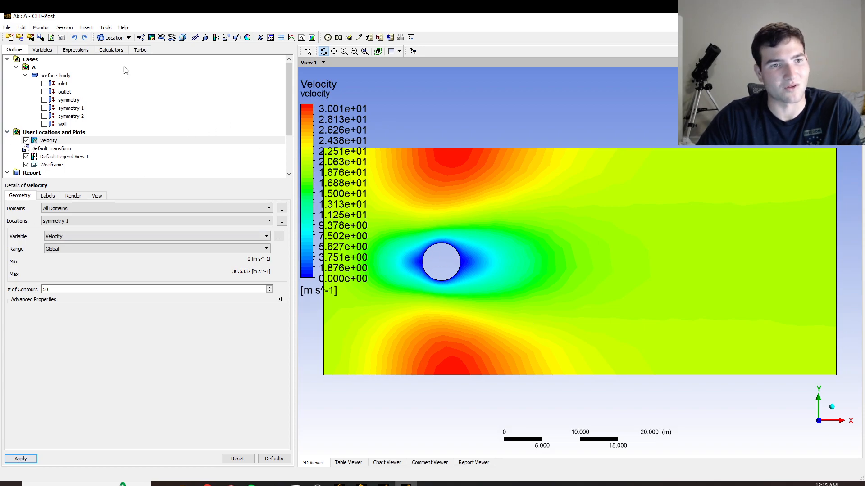
Insert a contour named pressure, showing Pressure on symmetry 1 with 50 contours, and apply it.
click(161, 37)
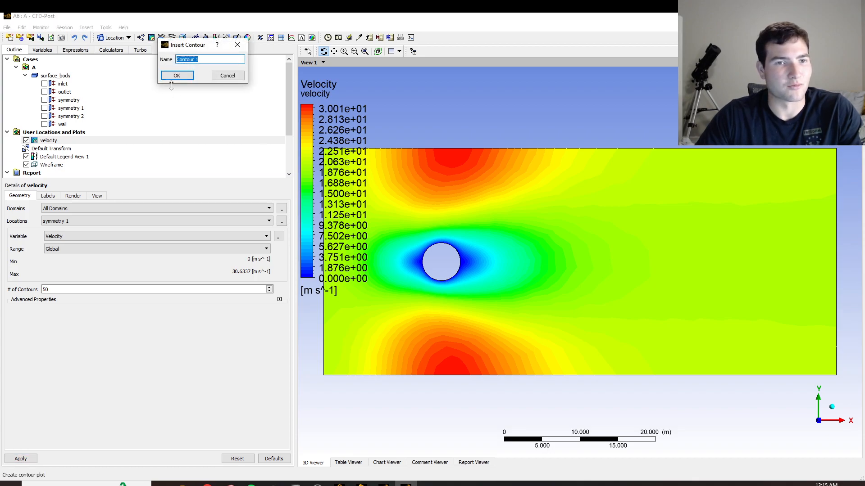
text(pressurte)
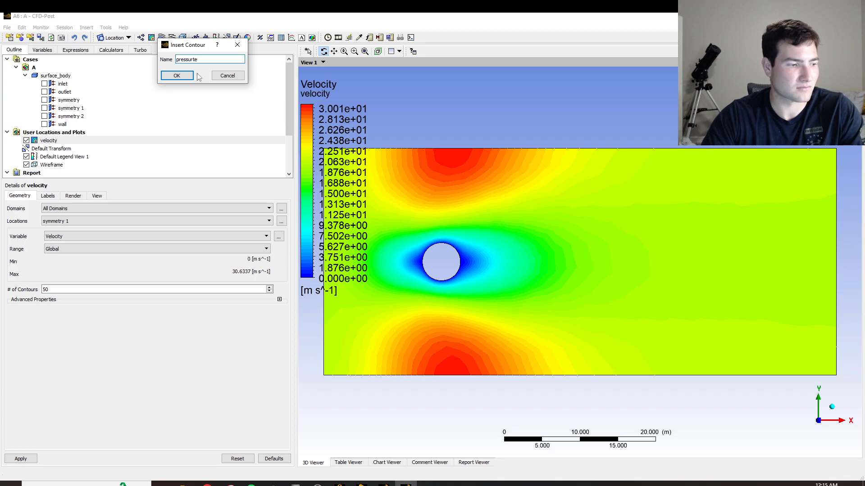
key(BackSpace)
key(BackSpace)
text(e)
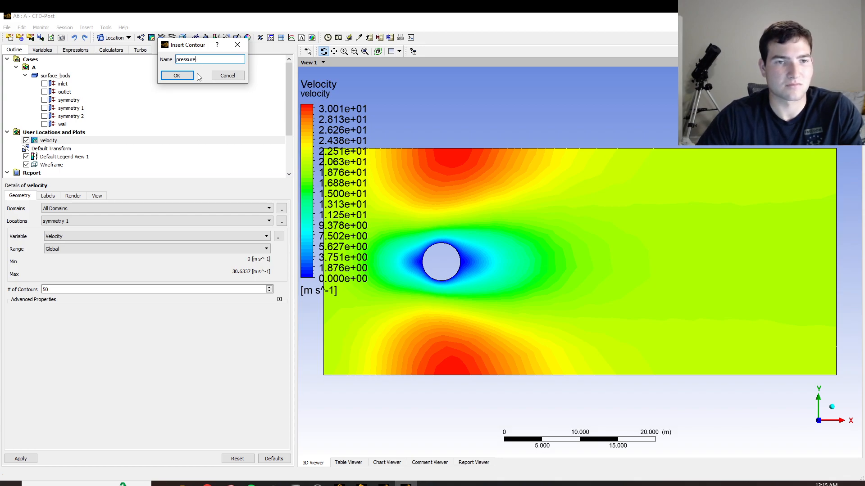
click(176, 76)
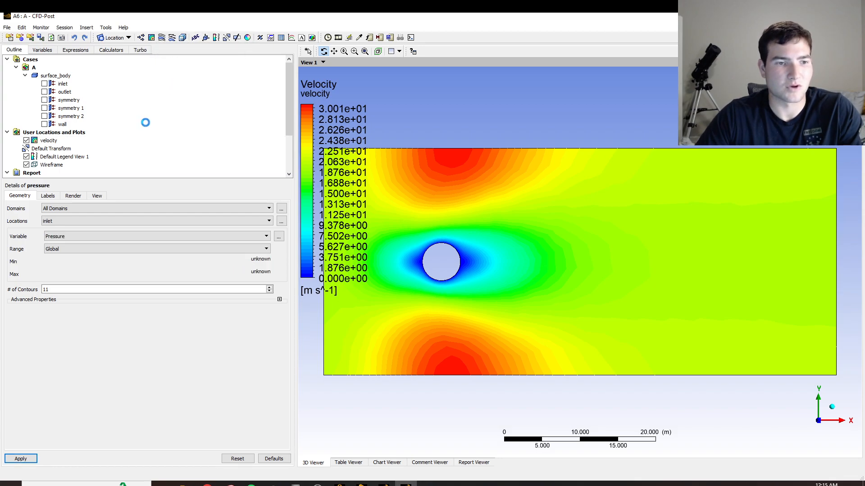
click(61, 220)
click(63, 247)
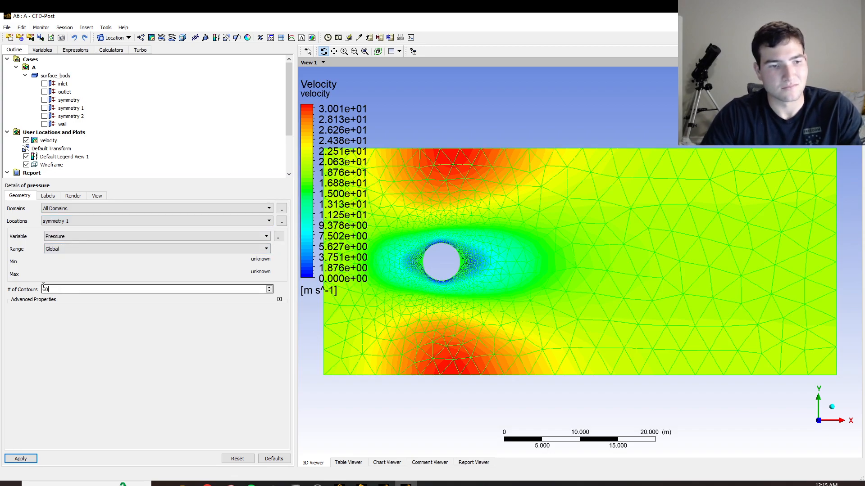
text(50)
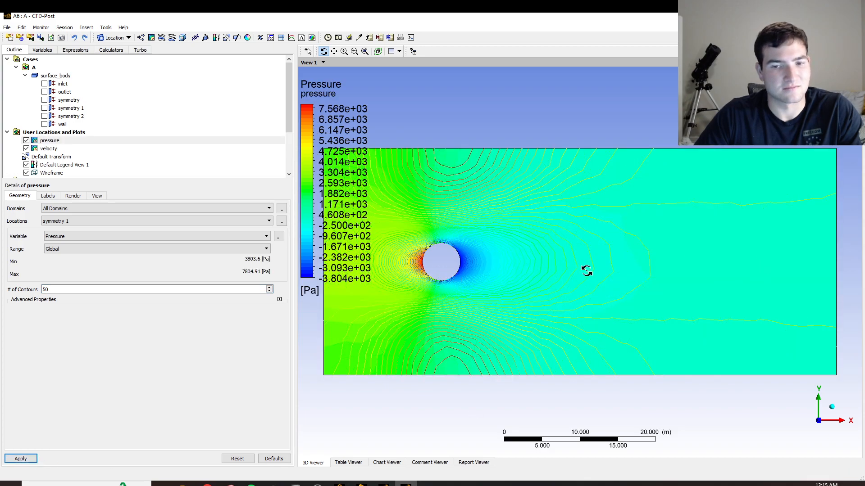
Insert a 3D streamline with the default name that starts from the inlet with 100 equally spaced points.
click(161, 37)
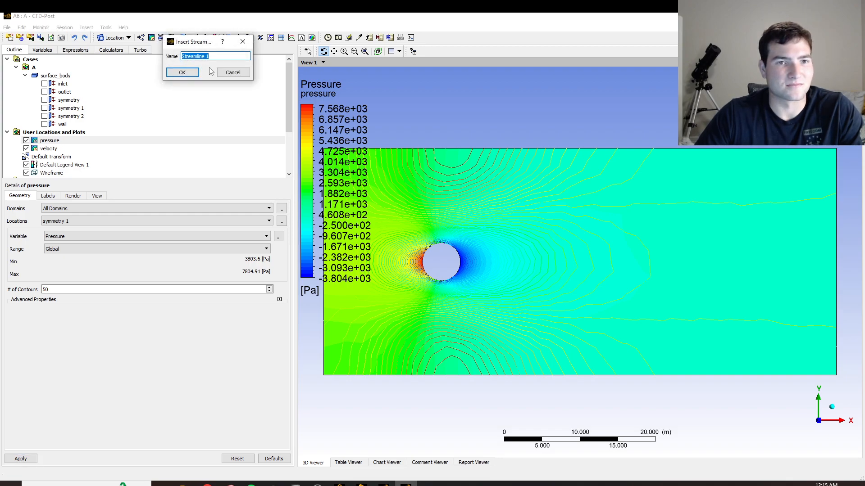
click(182, 72)
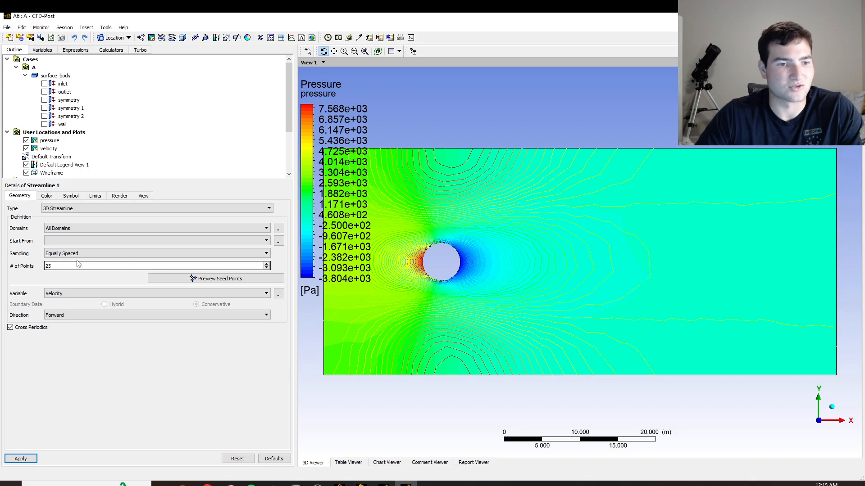
click(92, 241)
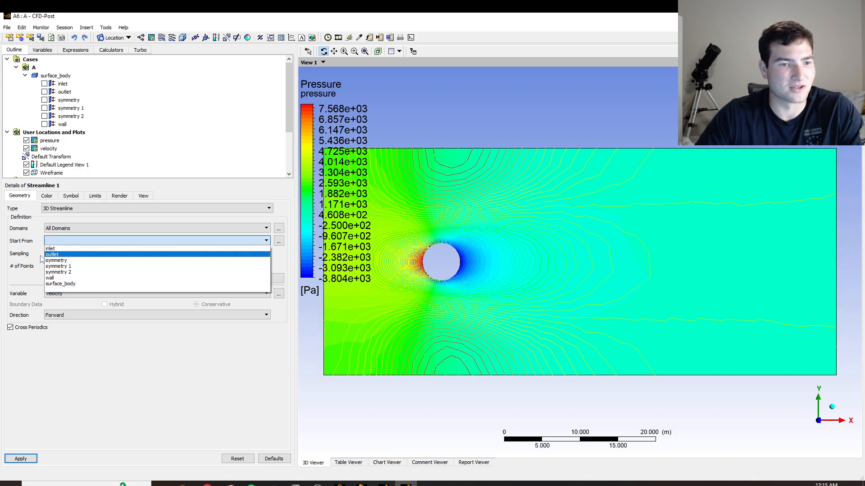
click(51, 248)
click(67, 266)
key(BackSpace)
key(BackSpace)
text(100)
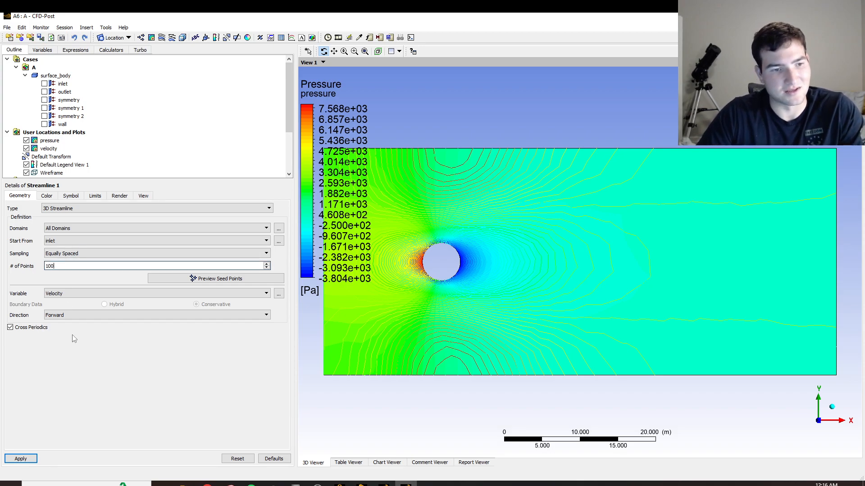
click(25, 458)
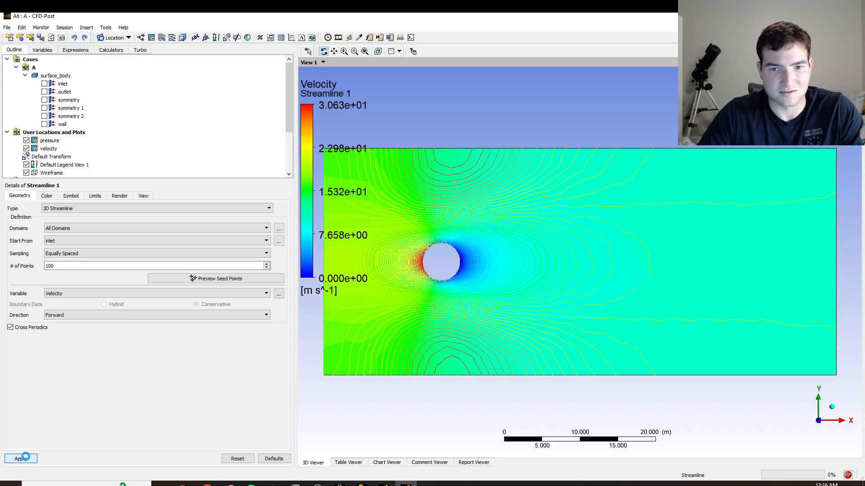
Hide both contours to view the streamlines alone, and replace the streamlines with the pressure contour.
click(26, 148)
click(26, 141)
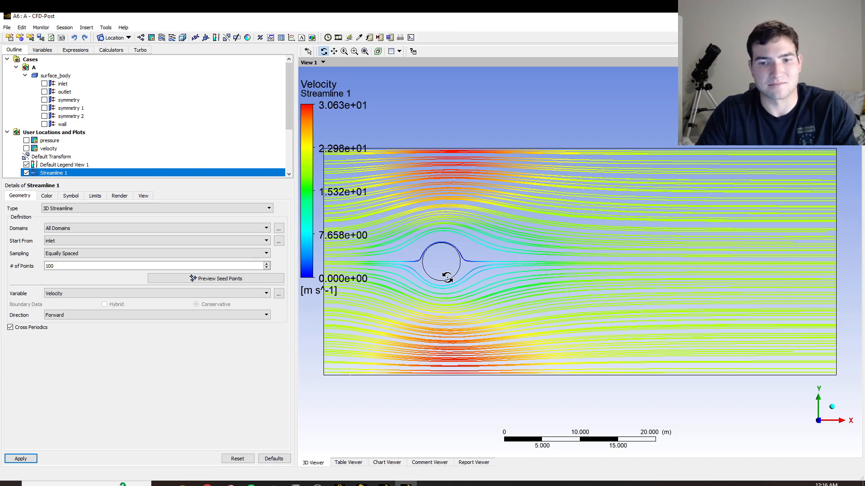
click(26, 173)
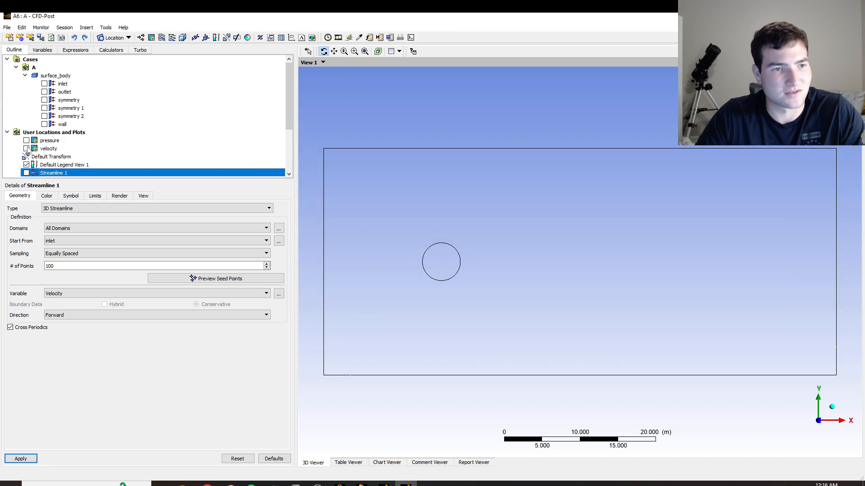
click(27, 141)
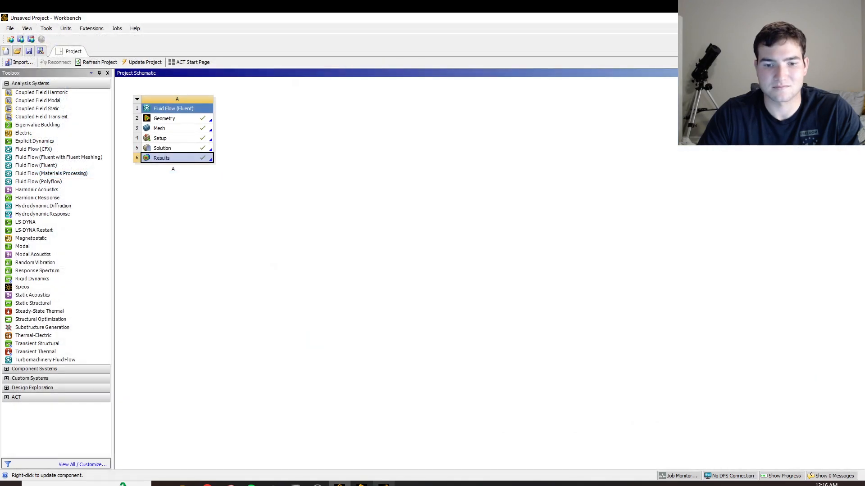
Switch to Workbench and add a second Fluid Flow (Fluent) system beside system A.
click(384, 484)
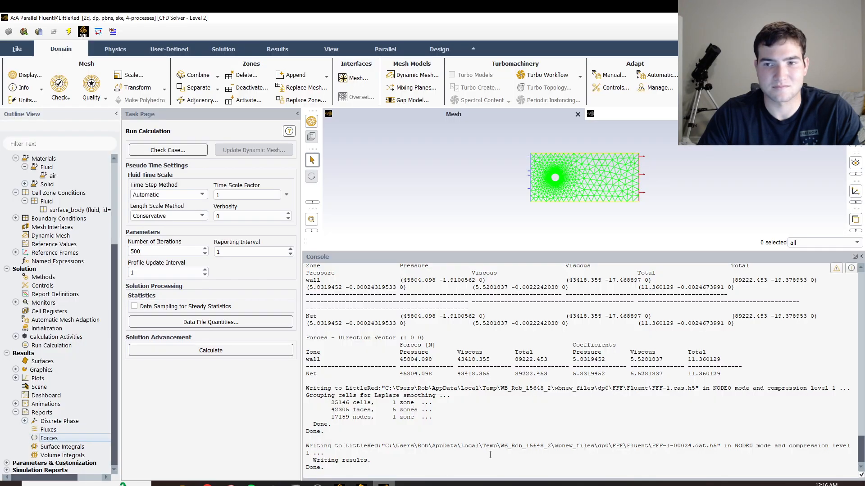
click(854, 18)
click(433, 266)
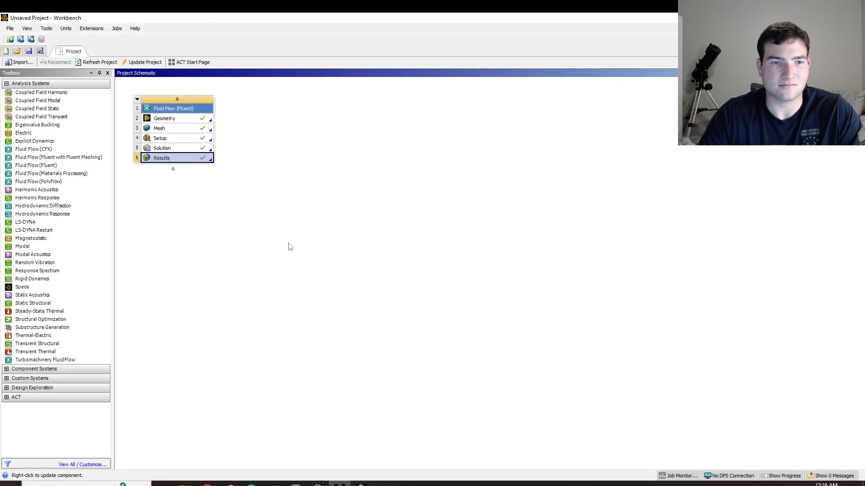
click(53, 166)
drag(53, 166, 53, 167)
drag(339, 173, 292, 124)
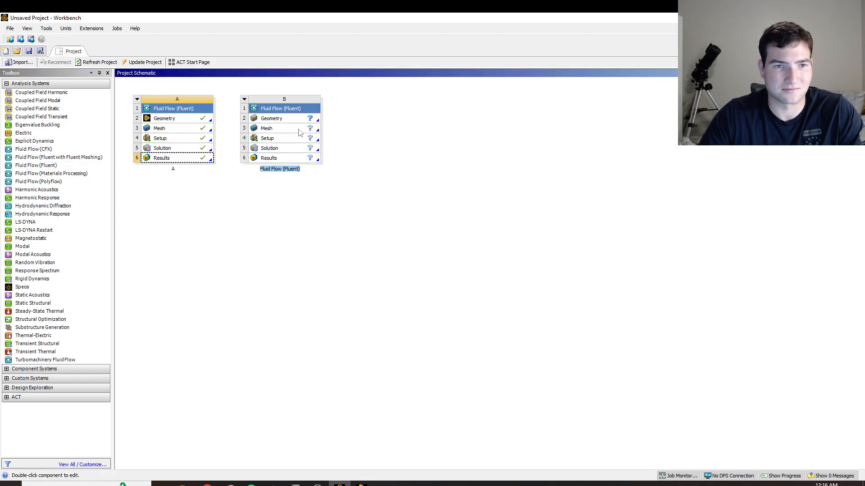
Link system A's Geometry and Mesh to the new system and name that system B.
click(212, 123)
drag(212, 123, 266, 118)
drag(209, 131, 265, 130)
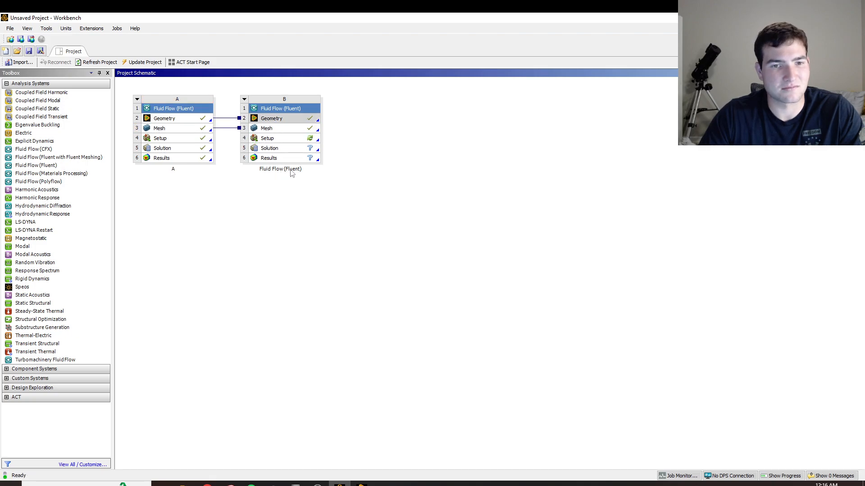
double_click(291, 171)
text(B)
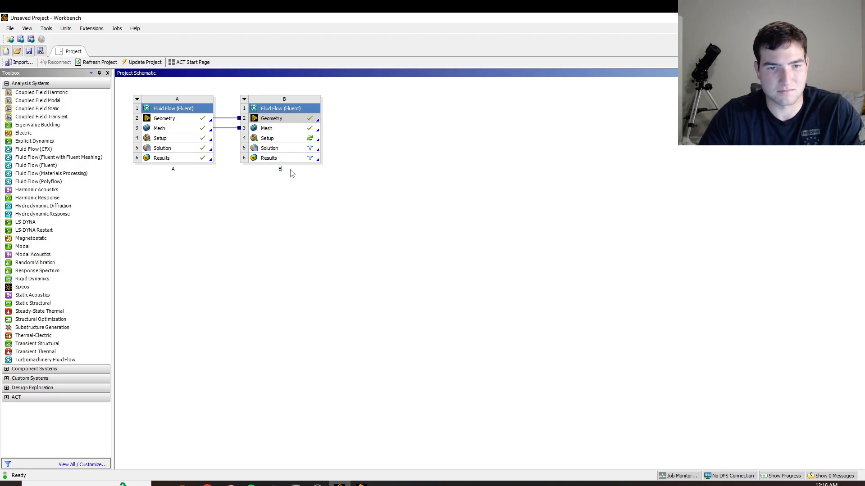
Open system B's Setup, start Fluent with double precision and 4 solver processes, and dismiss the Key Behavioral Changes message.
click(277, 130)
click(271, 140)
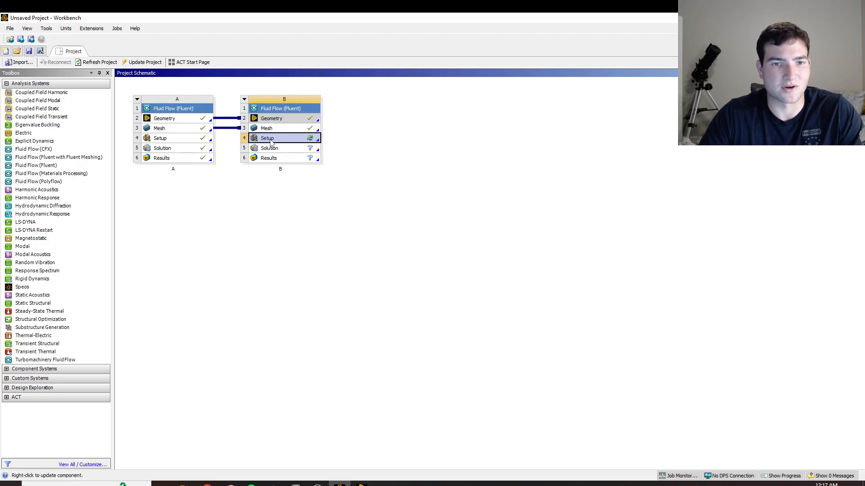
double_click(271, 140)
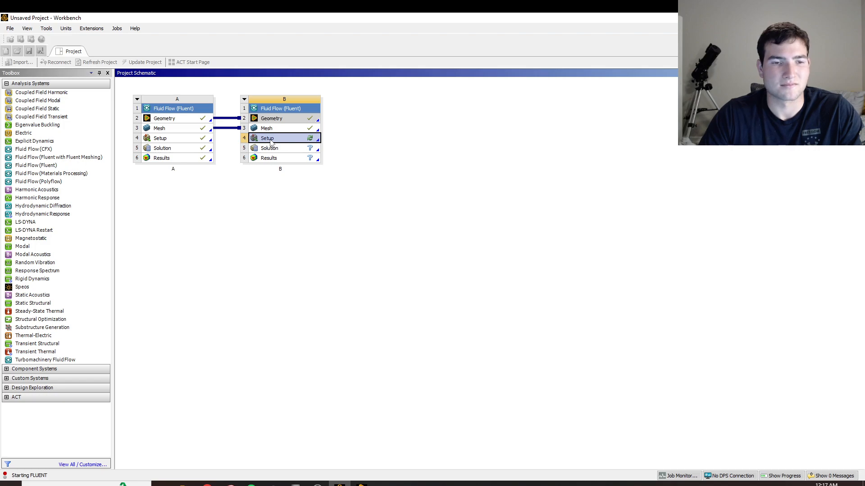
click(445, 186)
click(467, 219)
click(467, 219)
click(466, 219)
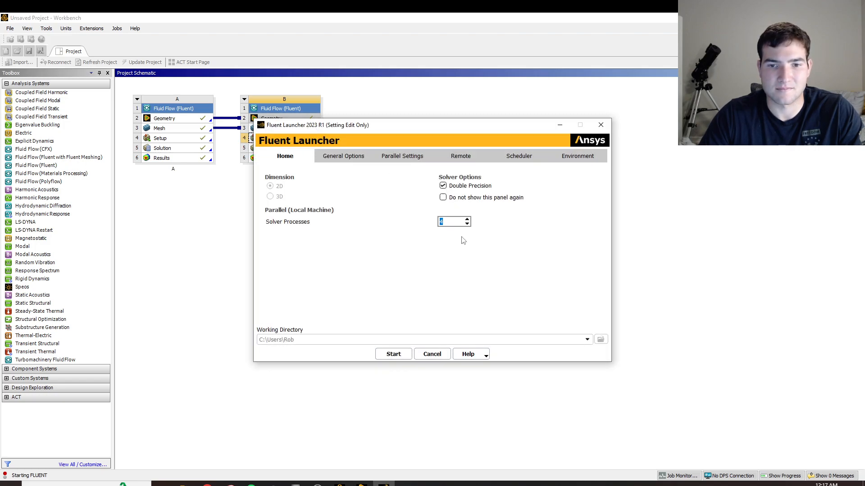
click(393, 354)
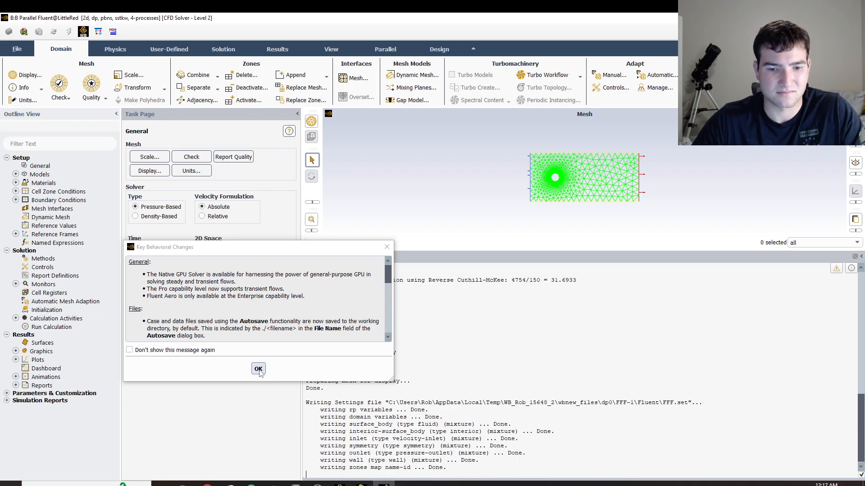
click(258, 369)
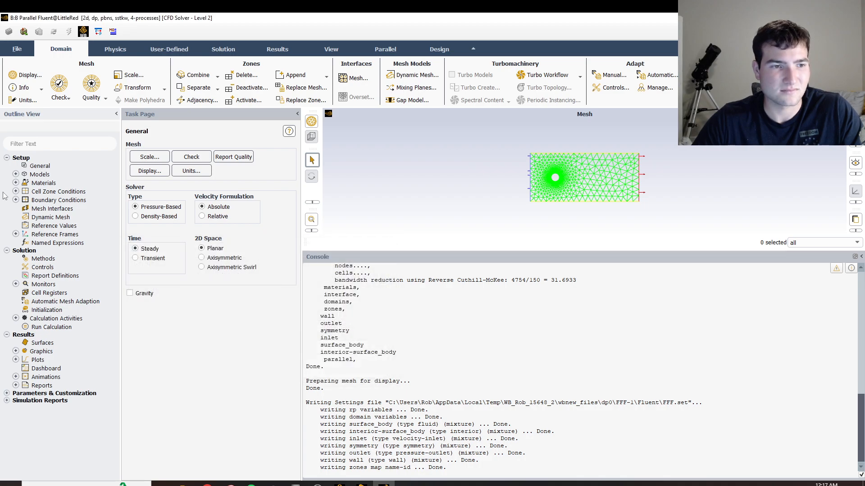
Set the viscous model to Standard k-epsilon with Enhanced Wall Treatment and Pressure Gradient Effects.
click(16, 183)
click(25, 191)
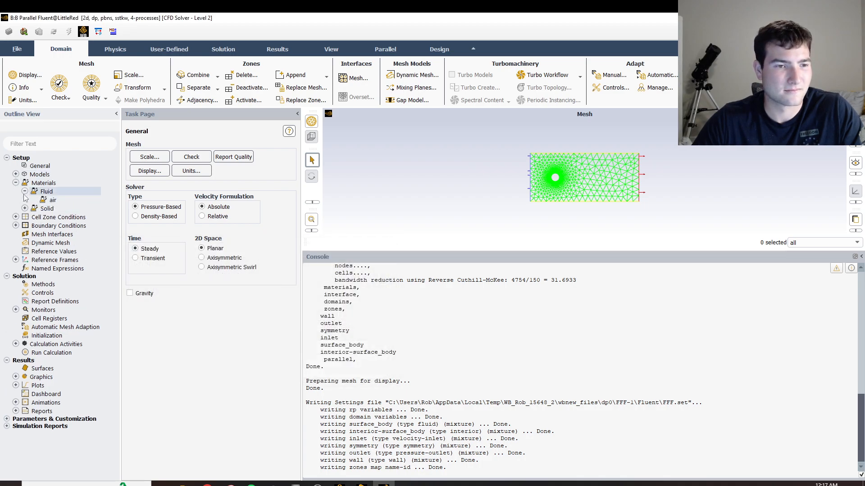
click(16, 174)
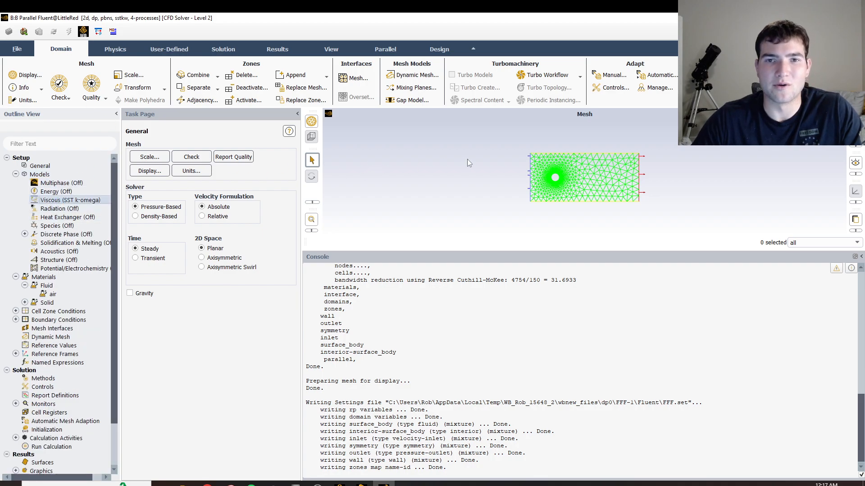
double_click(70, 200)
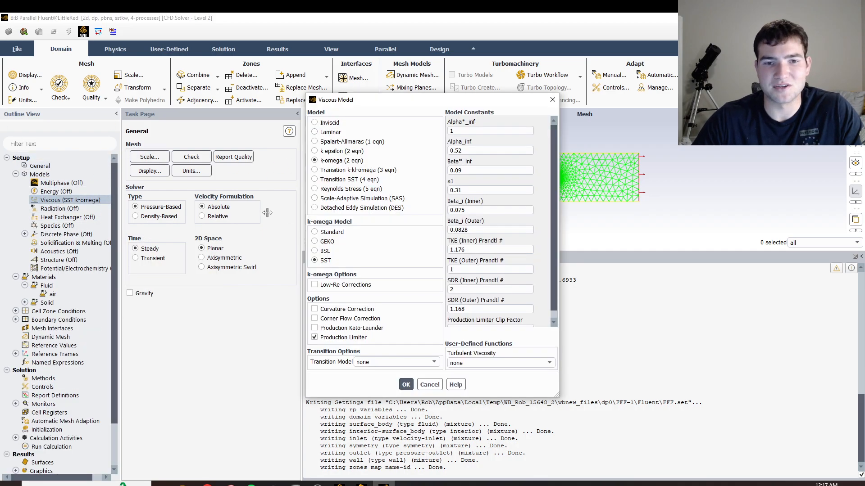
click(327, 152)
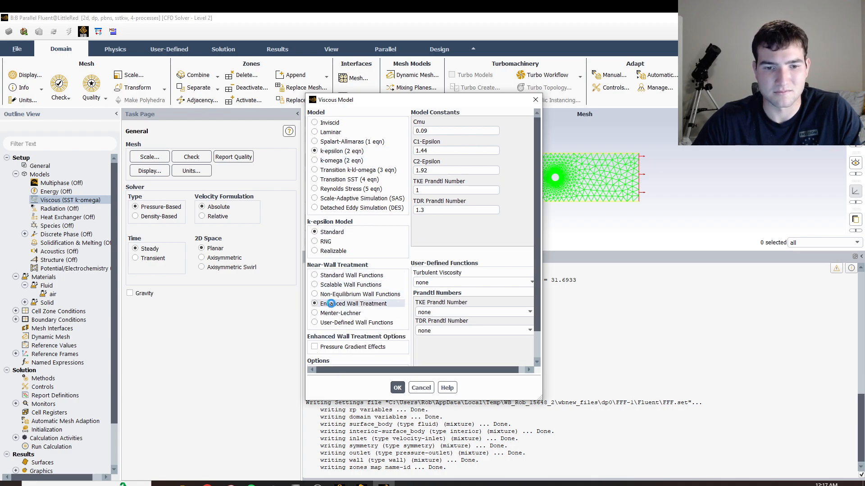
click(398, 413)
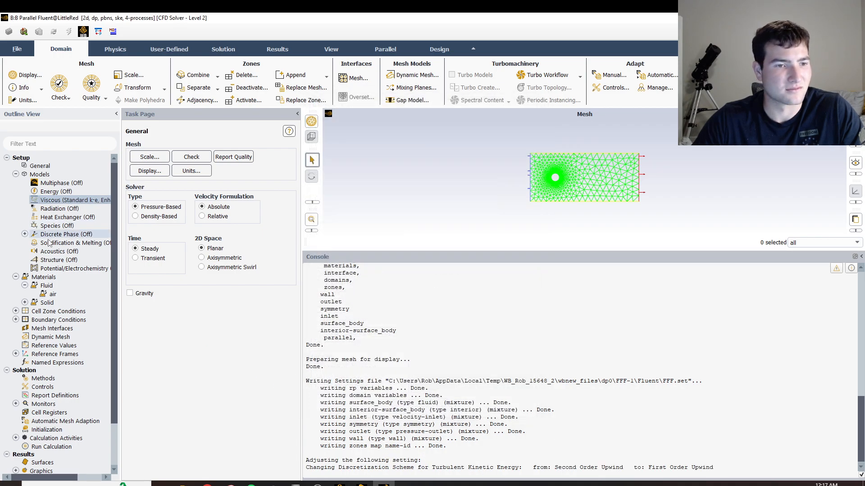
Change the fluid material air to a constant density of 2 kg/m³ and a constant viscosity of 5 kg/(m s).
double_click(53, 294)
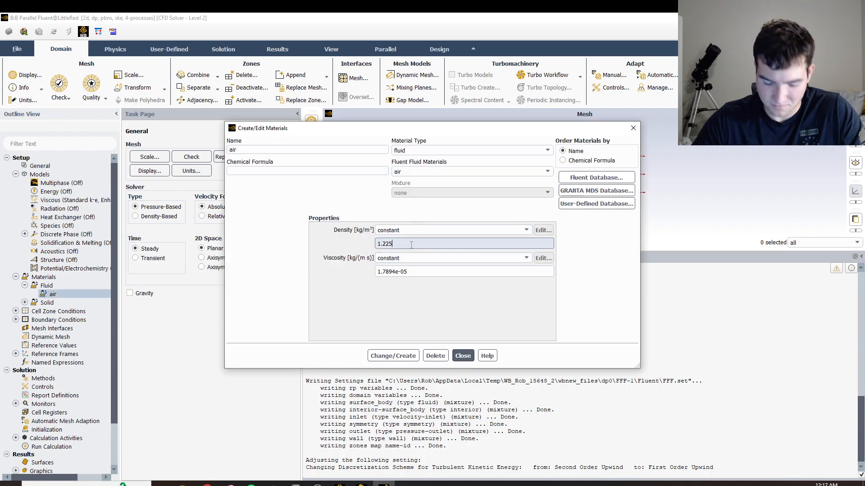
key(BackSpace)
key(BackSpace)
key(BackSpace)
key(BackSpace)
key(BackSpace)
text(2)
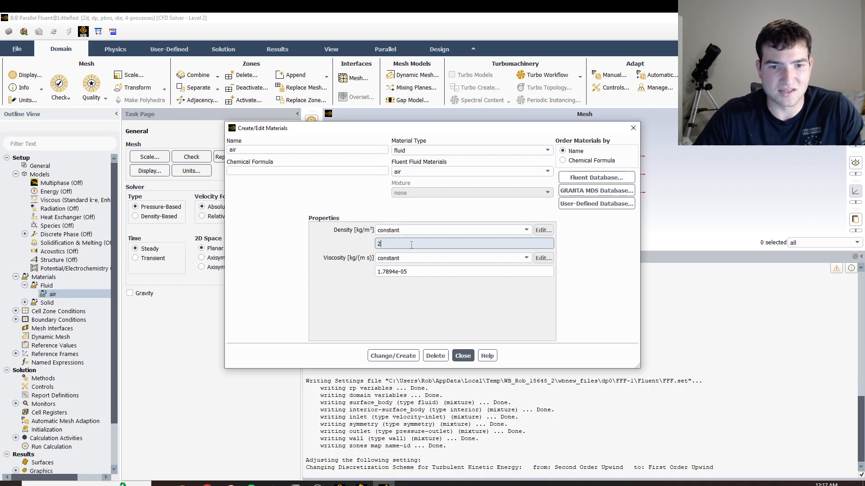
triple_click(451, 272)
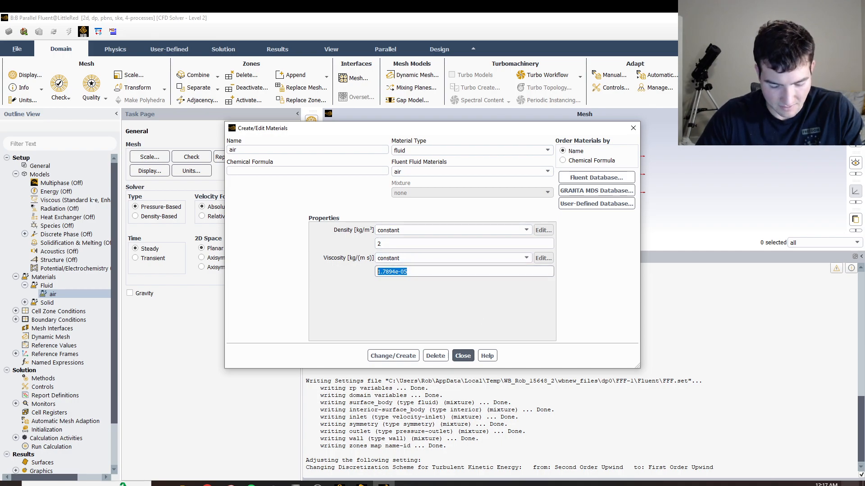
text(5)
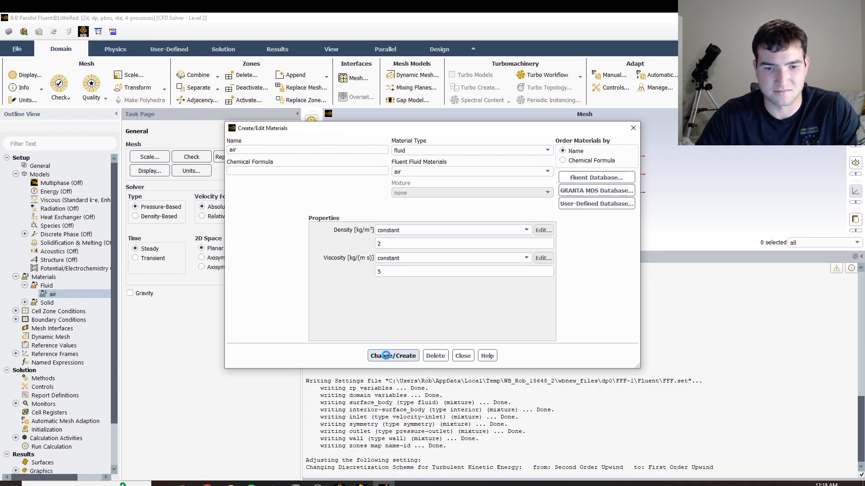
click(463, 355)
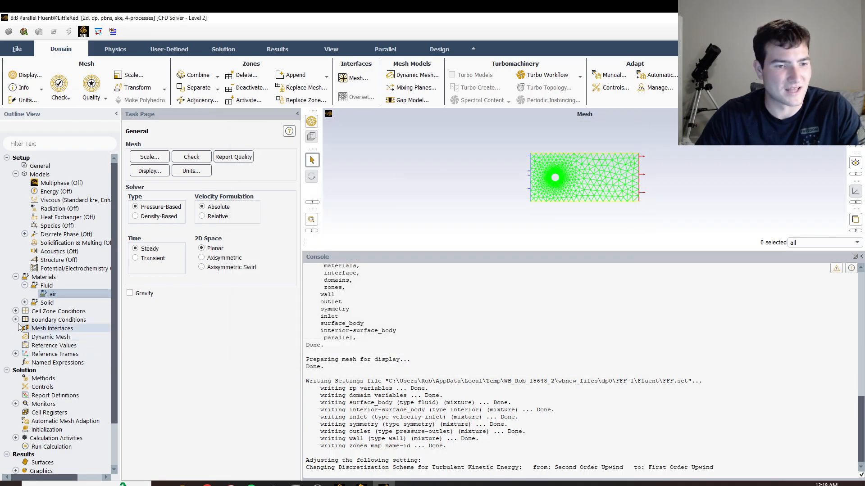
Set the velocity magnitude of the inlet boundary condition to 20 m/s and apply it.
double_click(52, 320)
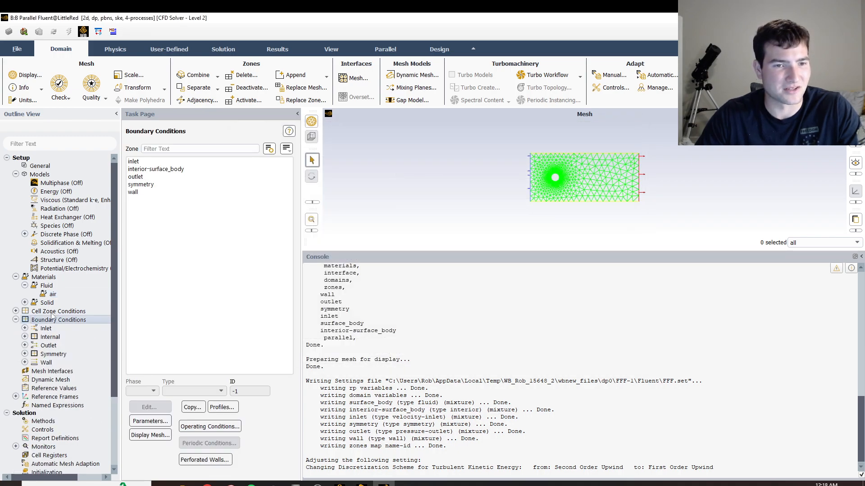
click(130, 162)
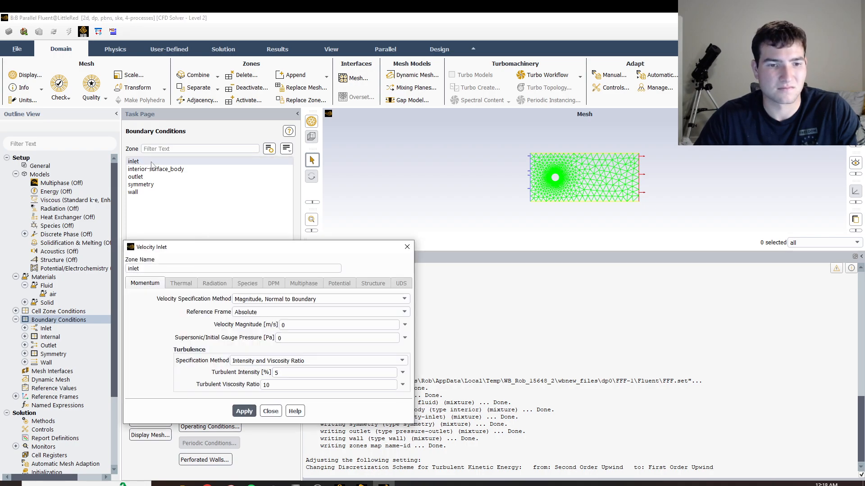
click(309, 327)
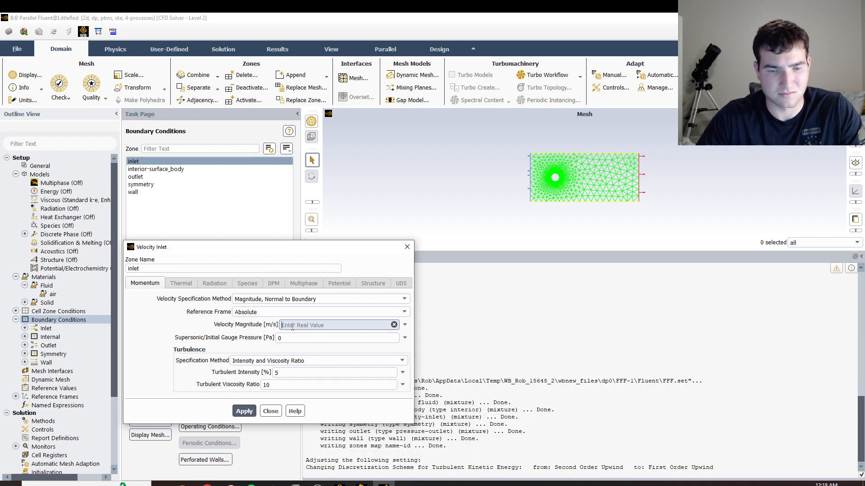
text(20)
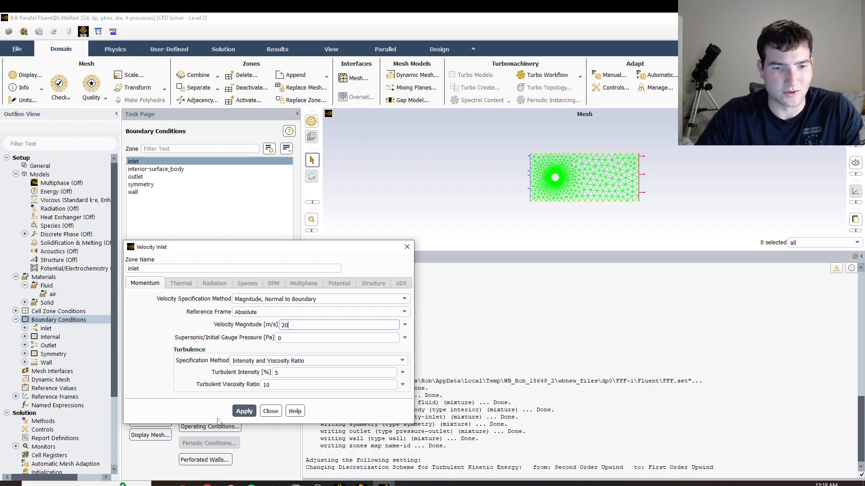
click(240, 411)
click(271, 411)
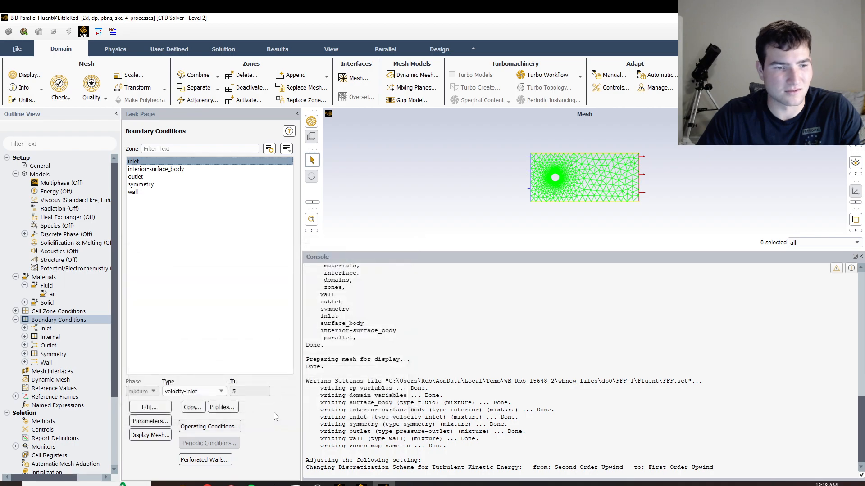
Compute the reference values from the inlet and choose surface_body as the reference zone.
scroll(37, 363, down, 3)
click(54, 296)
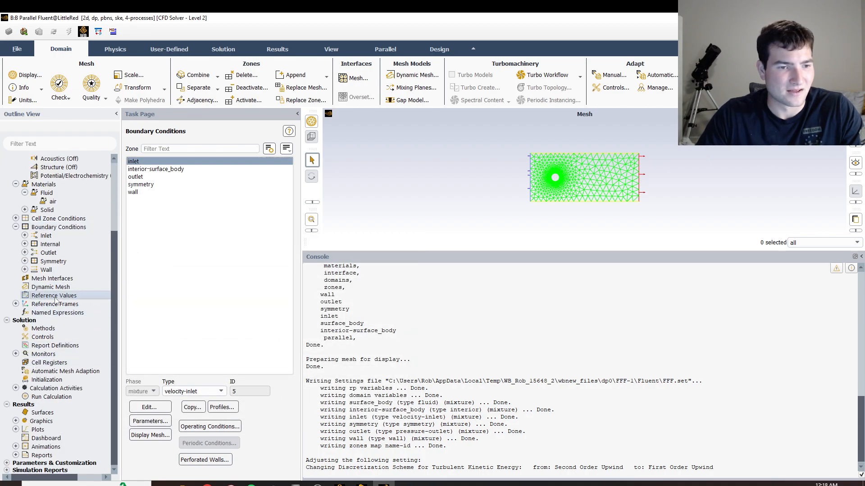
click(155, 154)
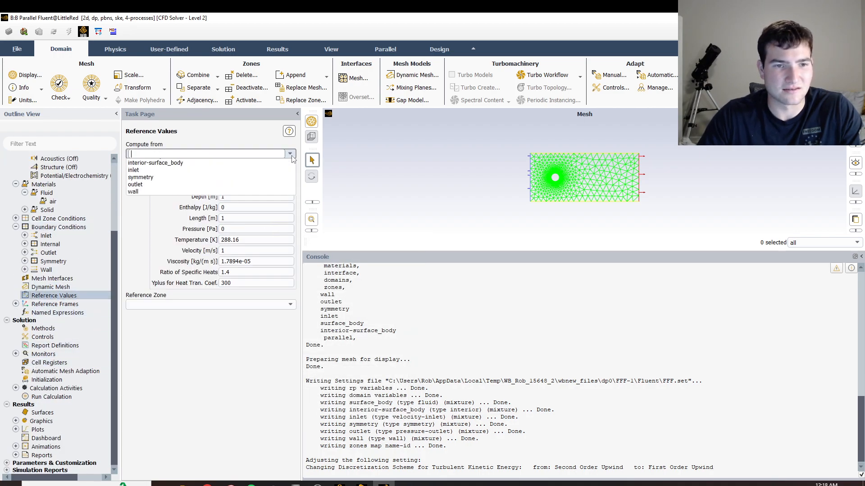
click(143, 177)
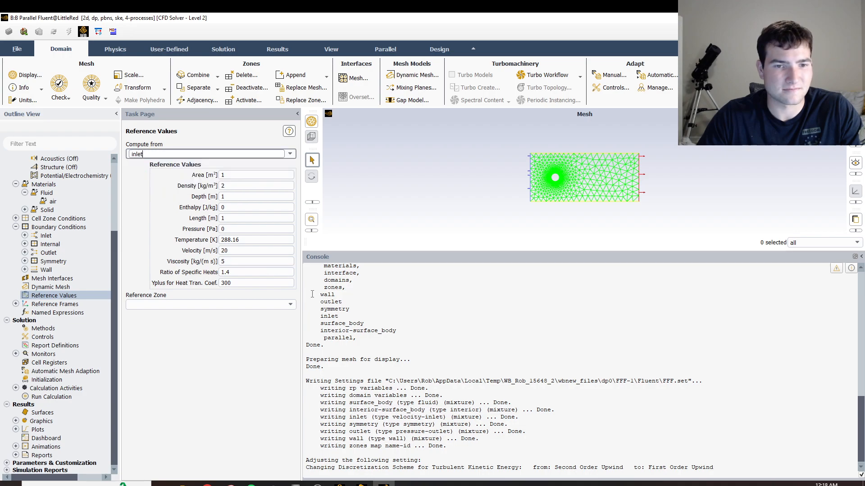
click(291, 305)
click(149, 320)
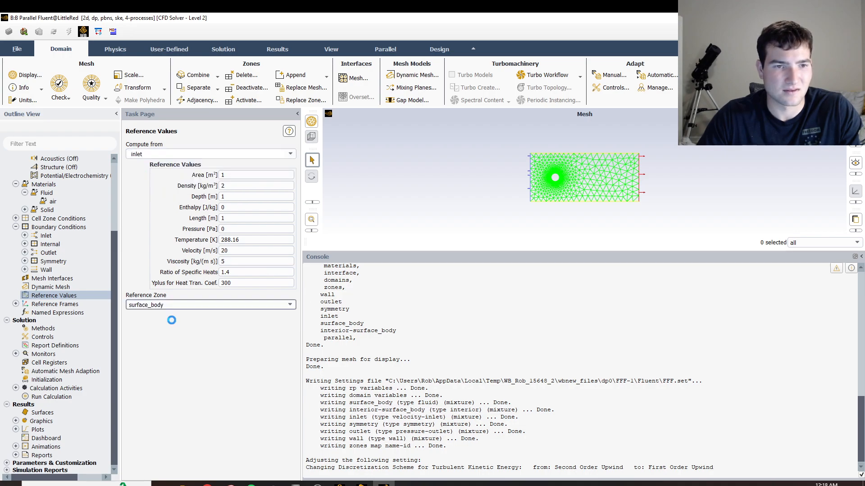
Set the reference area to 19.635 m² and the reference length to 5 m.
click(264, 174)
text(9.635)
click(239, 218)
key(BackSpace)
text(5)
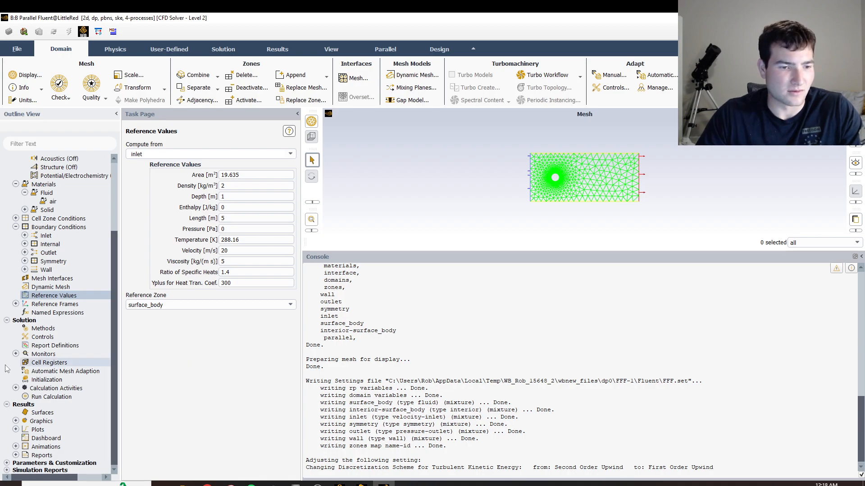
Initialize the solution with the hybrid method and run the calculation for 500 iterations.
click(47, 379)
click(180, 181)
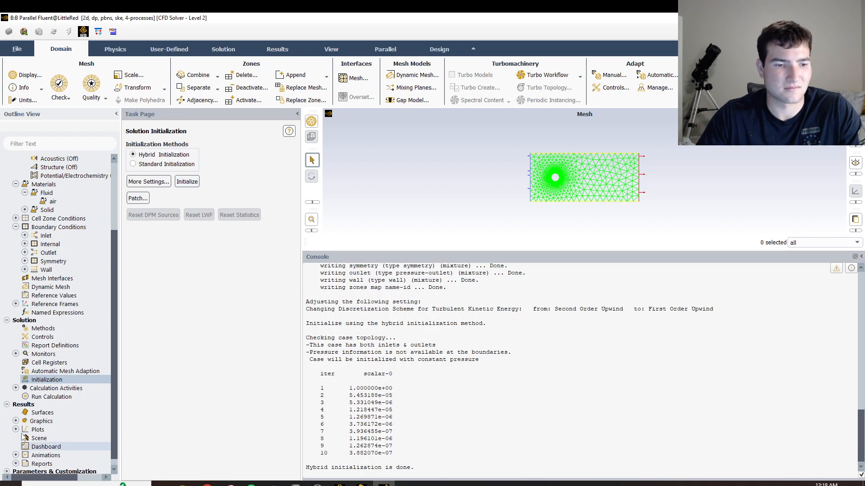
click(39, 398)
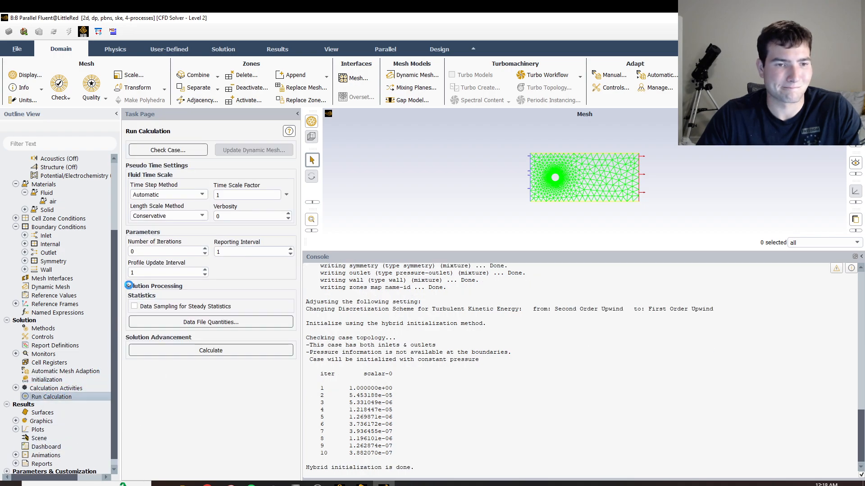
click(165, 251)
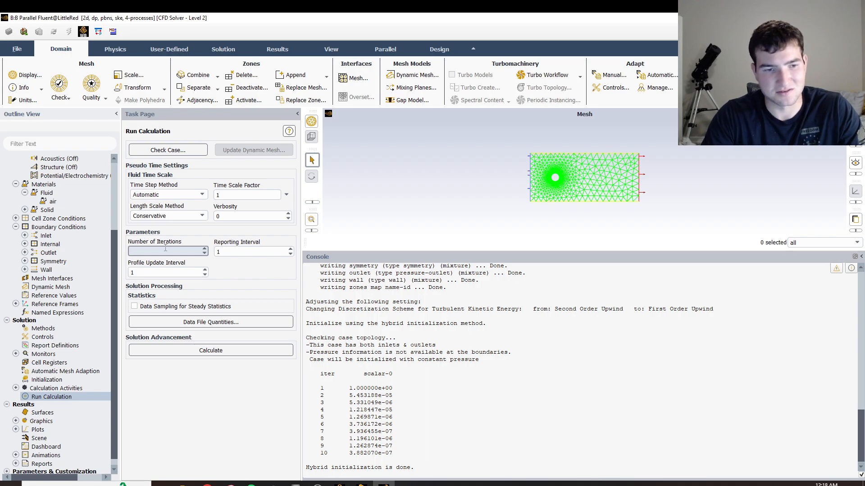
click(212, 350)
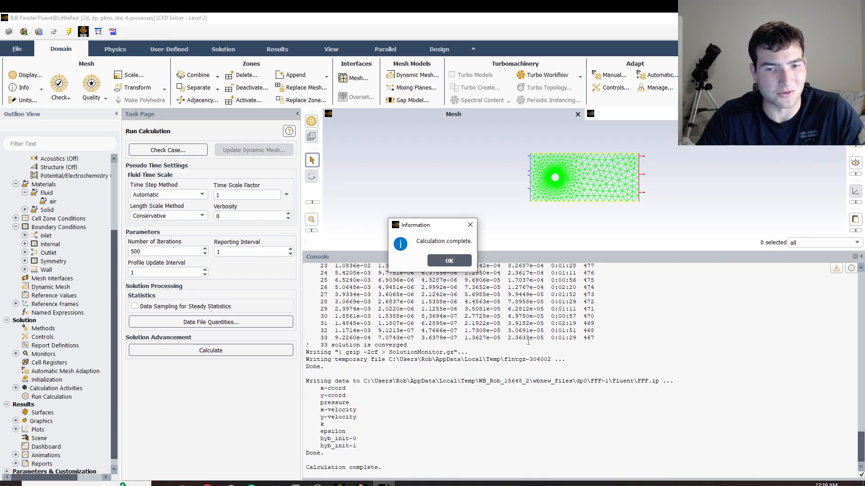
click(449, 260)
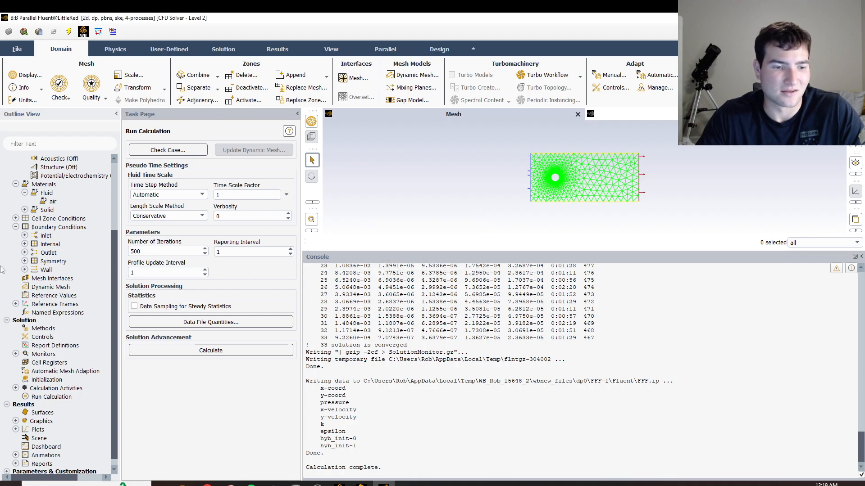
Print a force report for the wall zone along the direction vector X 1, Y 0.
click(16, 463)
double_click(44, 439)
click(253, 277)
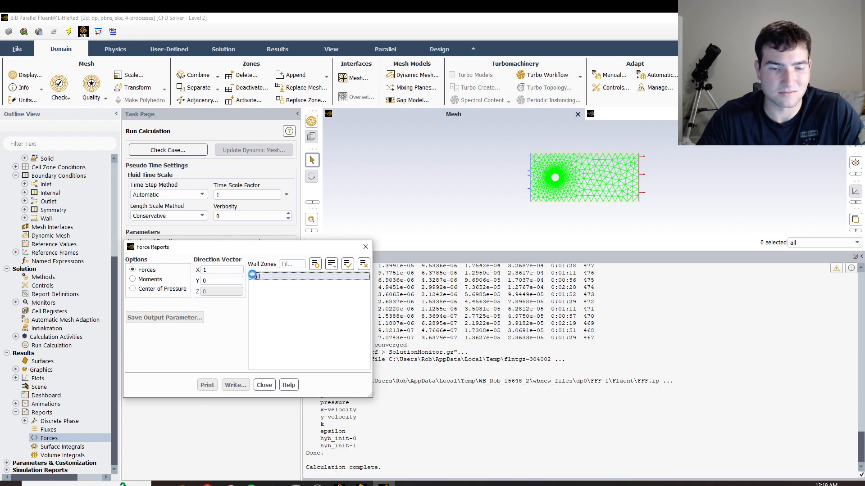
click(207, 385)
click(366, 247)
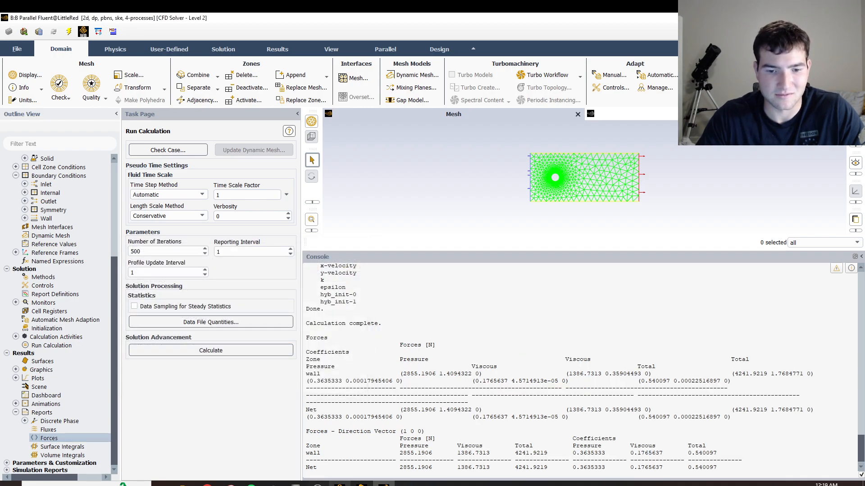
Switch to Workbench, open system B's Results in CFD-Post, and view the domain face-on in the XY plane.
click(340, 484)
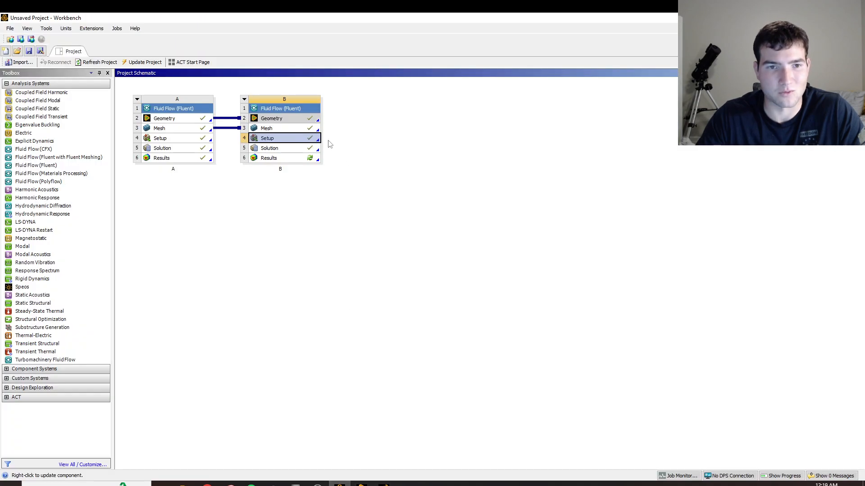
double_click(276, 159)
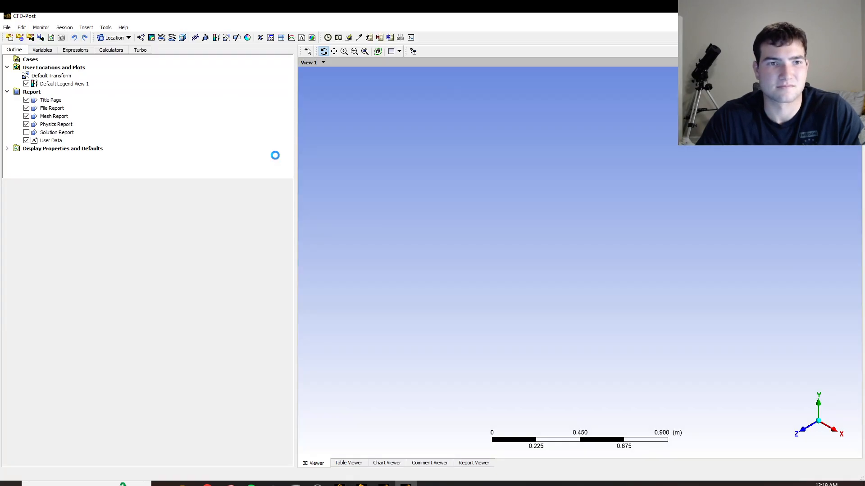
click(812, 431)
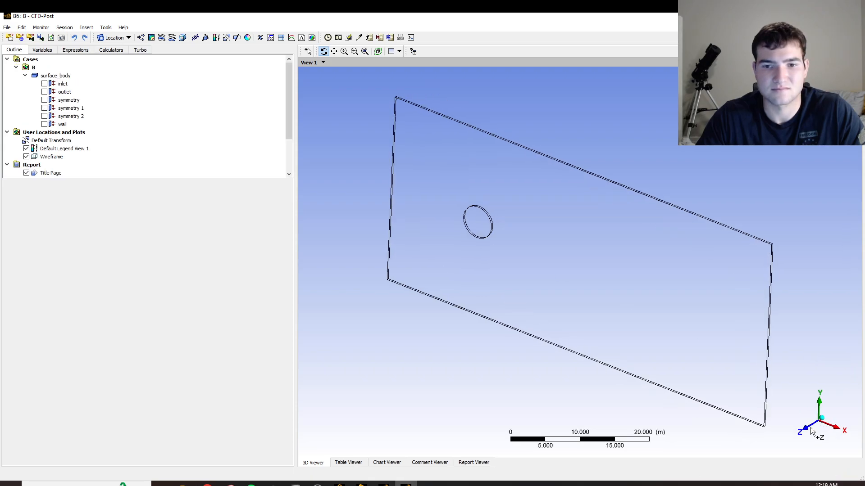
Insert a contour named velocity that plots the Velocity variable with 50 contours.
click(151, 37)
text(velocity)
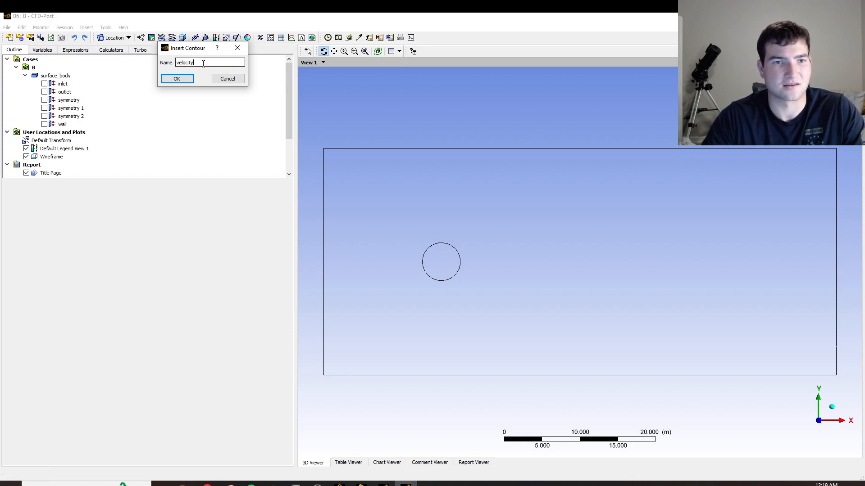
key(Return)
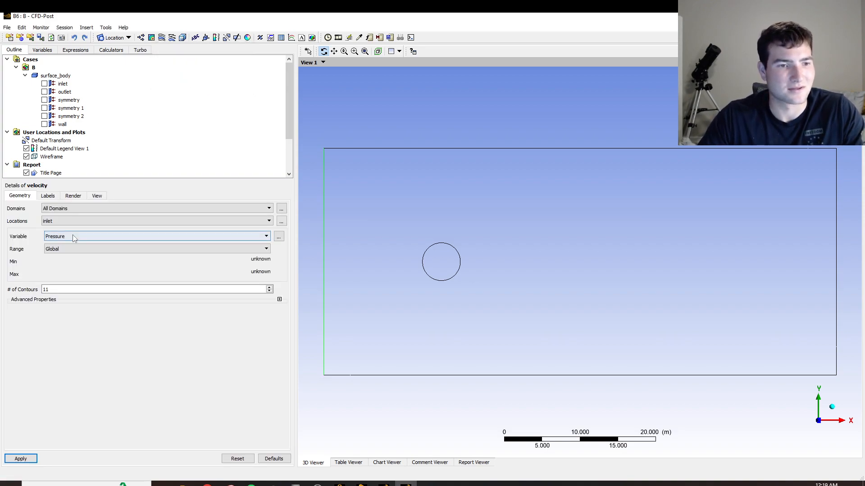
click(72, 236)
click(57, 280)
click(80, 290)
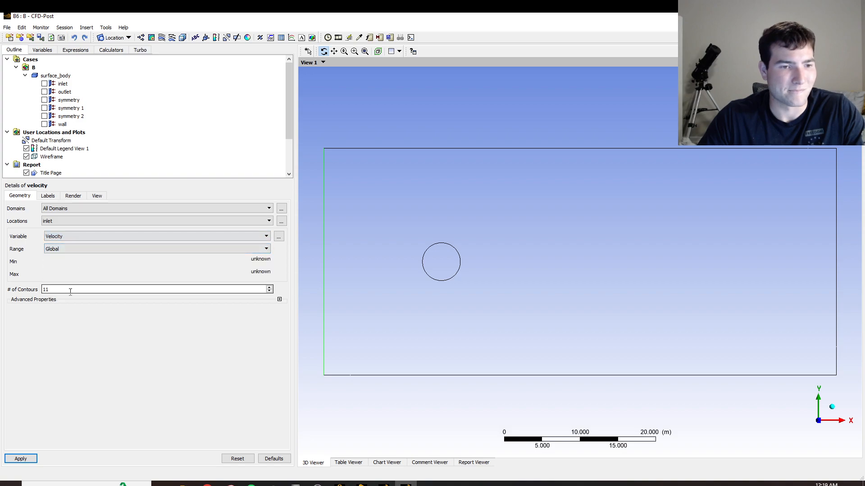
key(BackSpace)
key(BackSpace)
text(50)
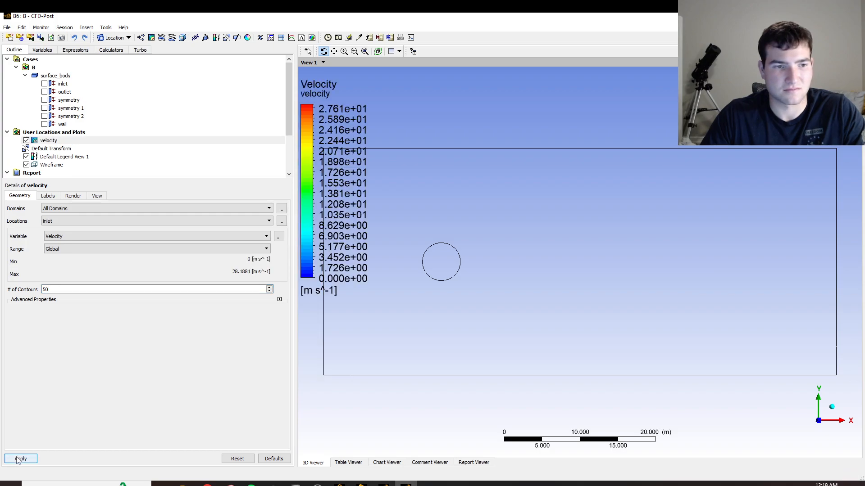
Set the velocity contour's location to symmetry 1 and apply it.
click(63, 222)
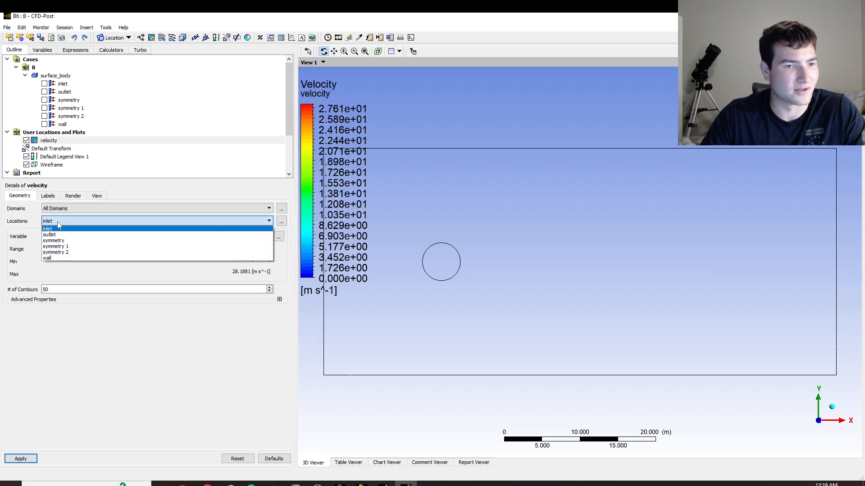
click(55, 252)
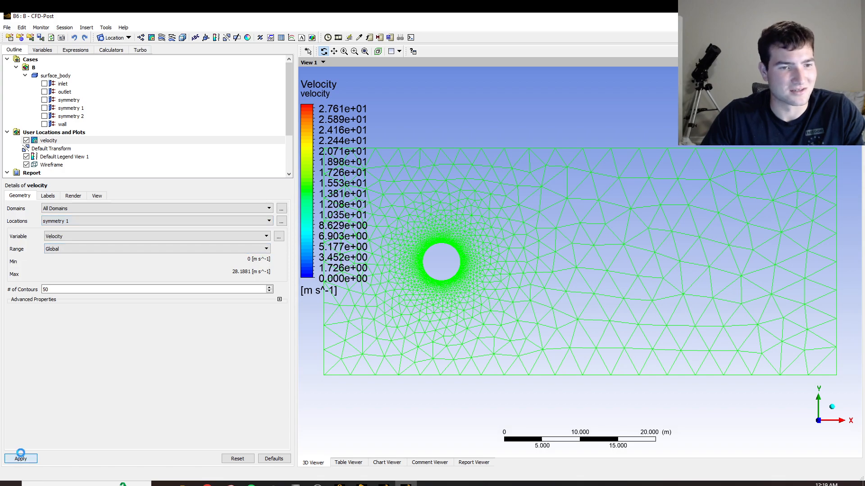
click(21, 458)
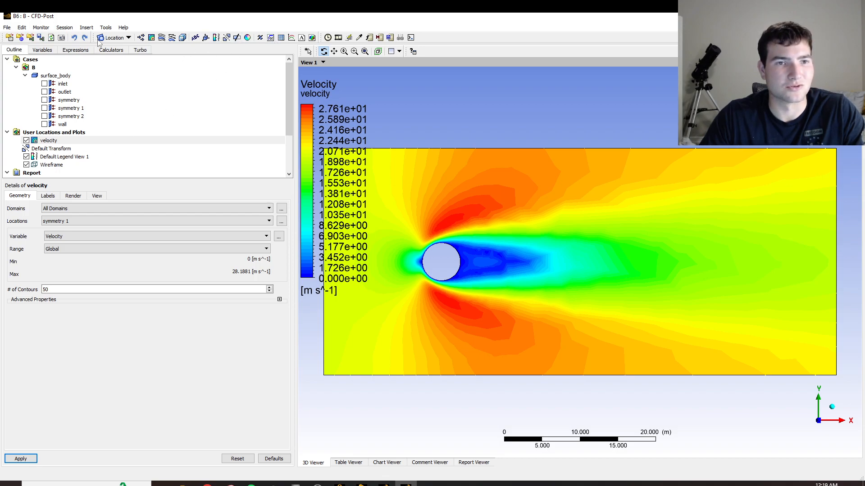
Insert a contour named pressure on symmetry 1 that plots the Pressure variable with 50 contours.
click(151, 38)
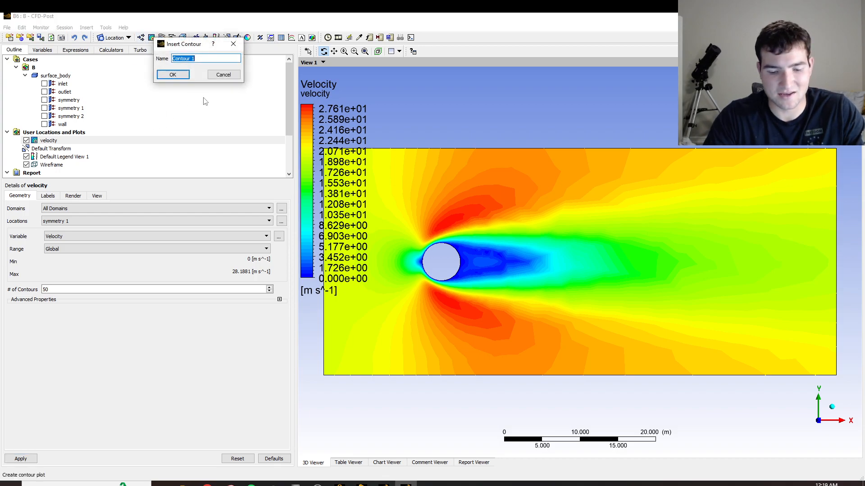
text(pressure)
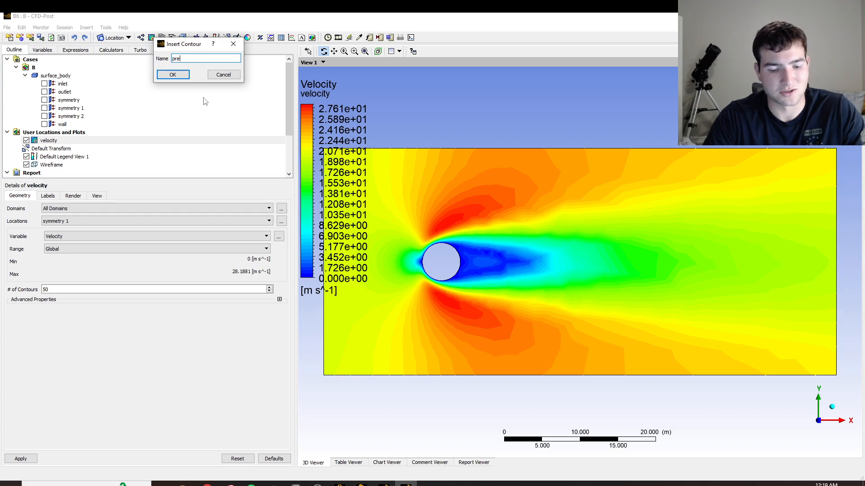
click(172, 74)
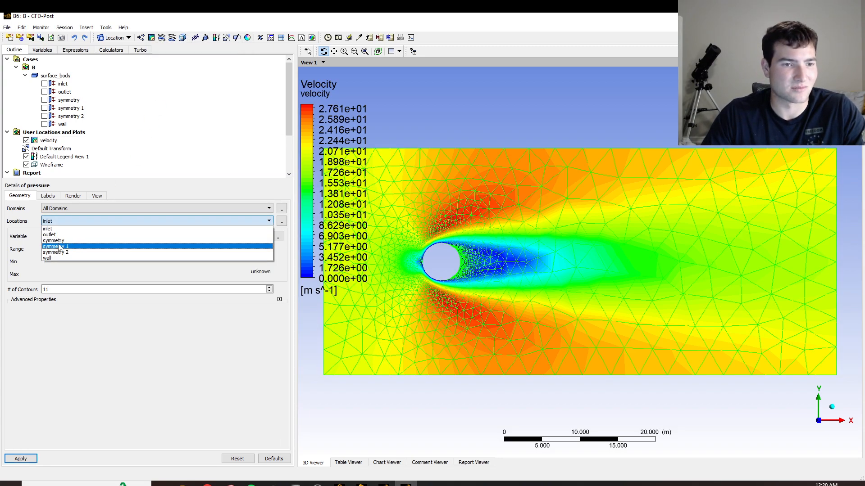
click(55, 247)
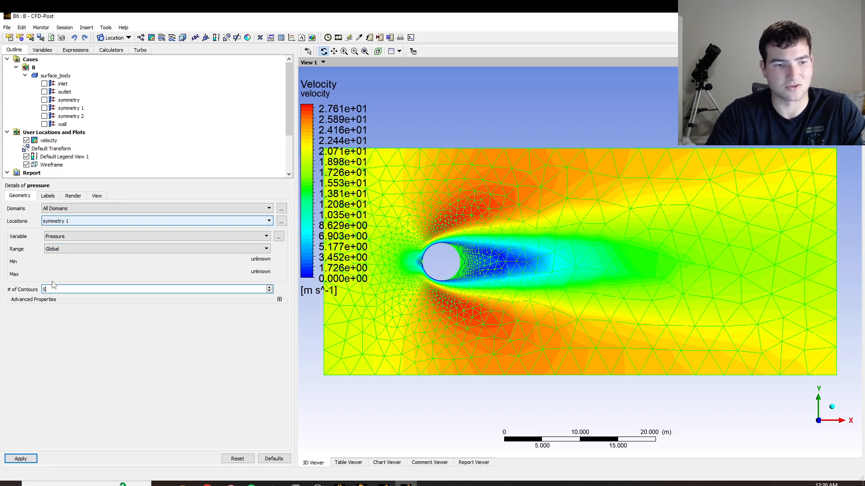
double_click(53, 289)
text(50)
click(18, 459)
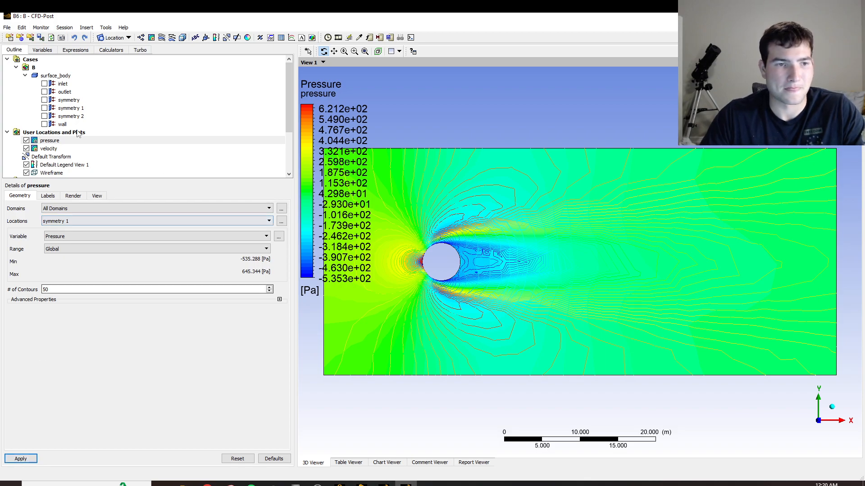
Hide the velocity contour, view the pressure contour on its own, and hide it as well.
click(26, 140)
click(26, 148)
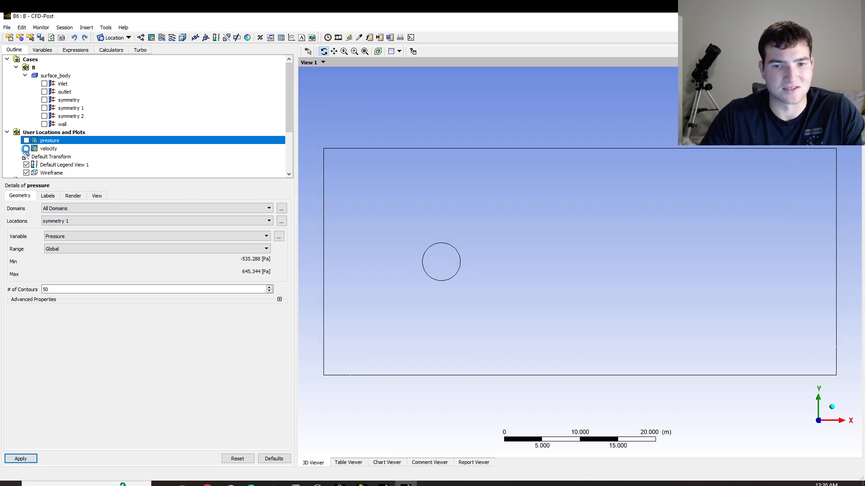
click(26, 141)
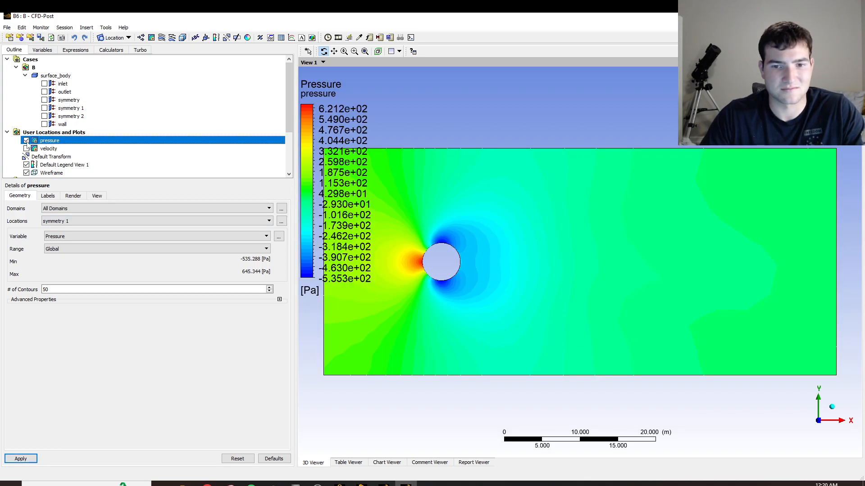
click(26, 140)
Insert a 3D streamline plot of Velocity that starts from the inlet with 100 equally spaced points.
click(152, 39)
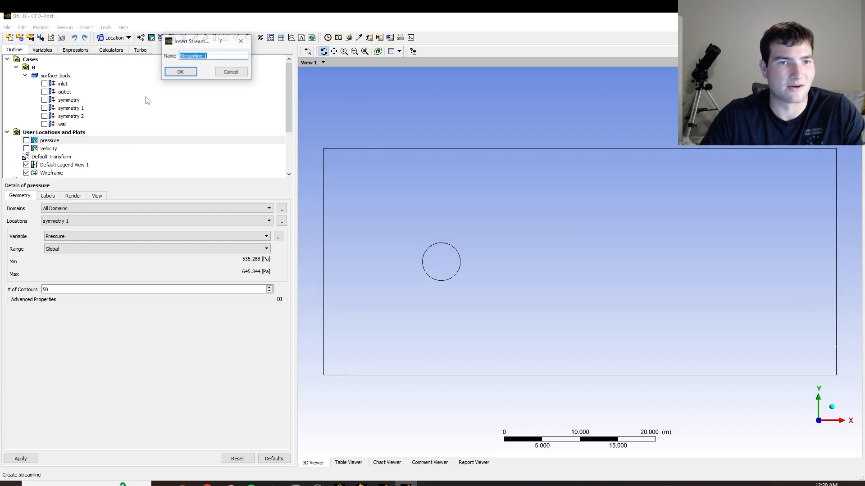
click(180, 72)
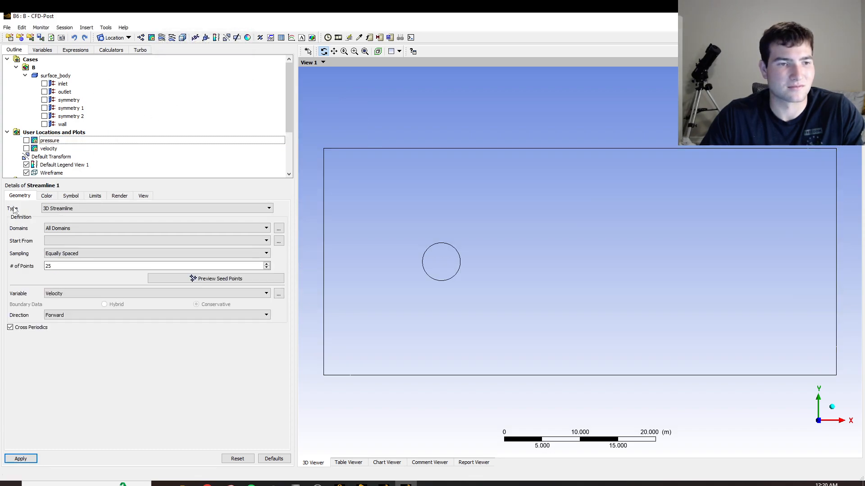
click(74, 241)
click(68, 251)
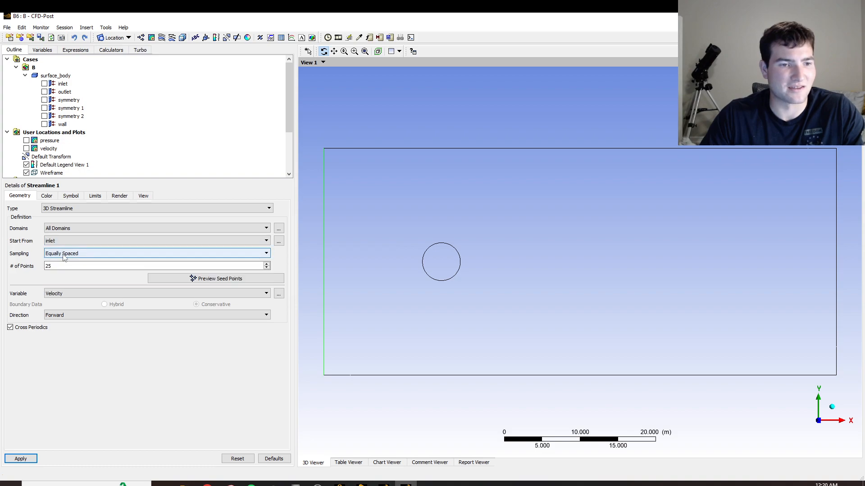
double_click(62, 263)
text(100)
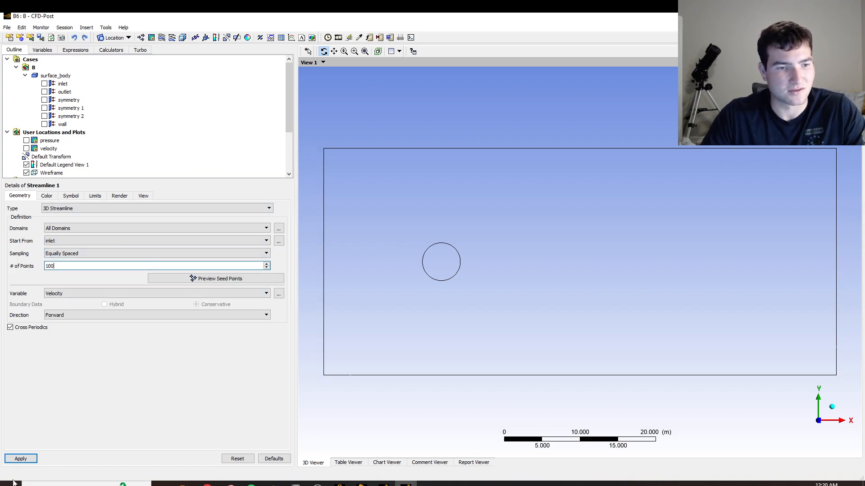
click(32, 462)
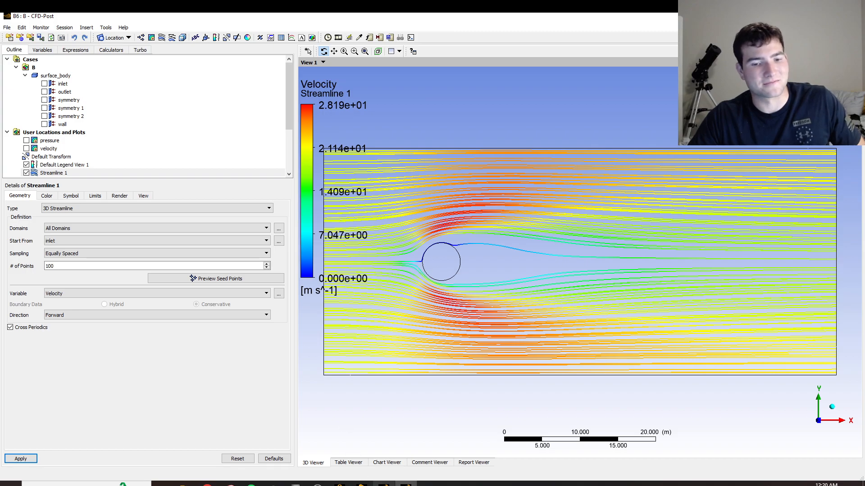
Display the pressure contour over the streamlines, keeping the velocity contour hidden.
click(26, 141)
click(27, 148)
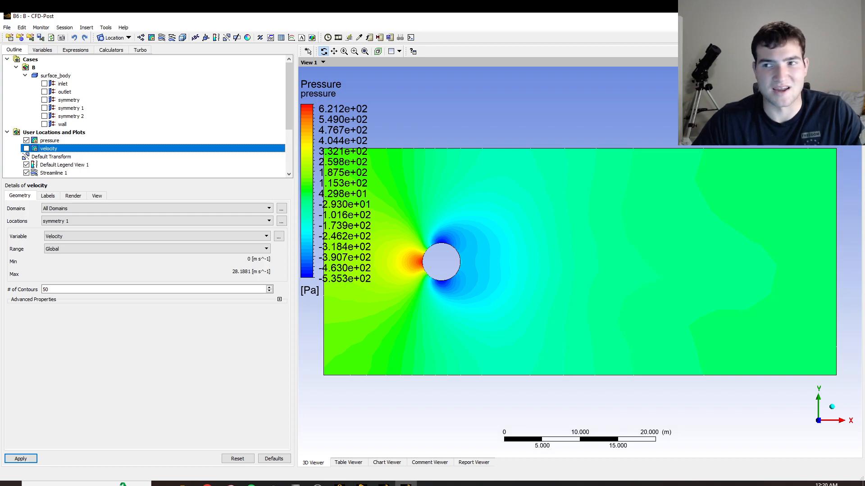
Switch to system B's Fluent window and quit the solver, returning to Workbench.
mouse_move(384, 484)
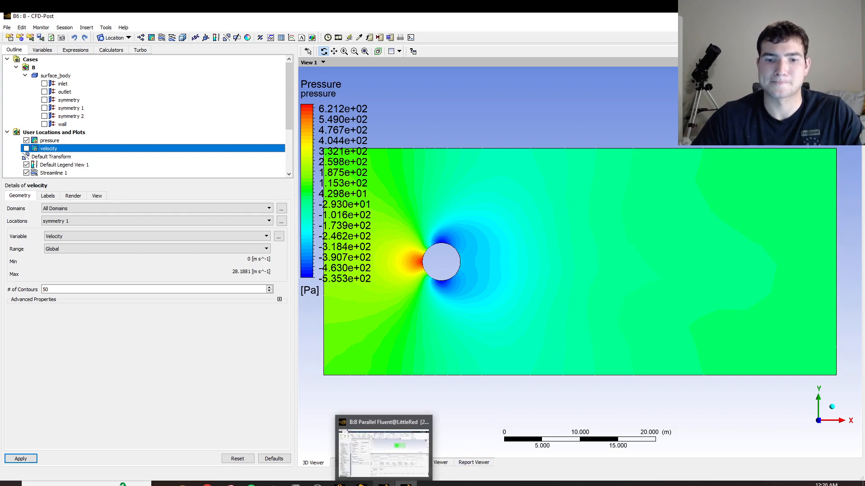
click(383, 450)
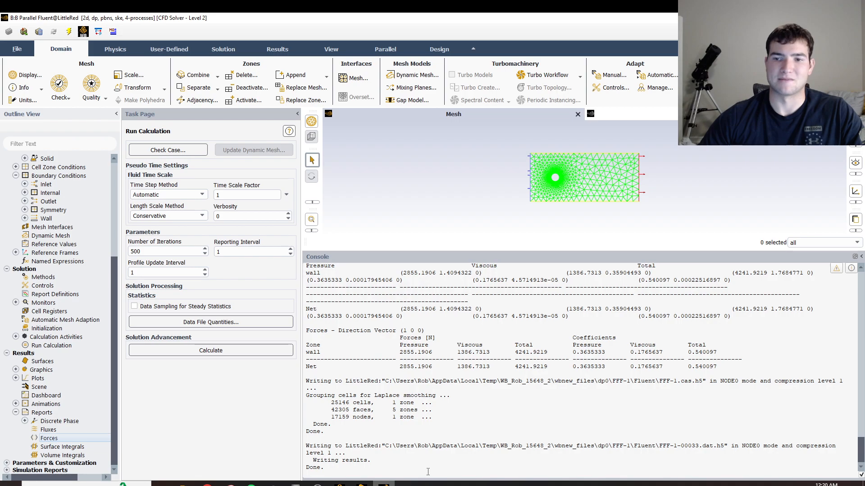
click(854, 18)
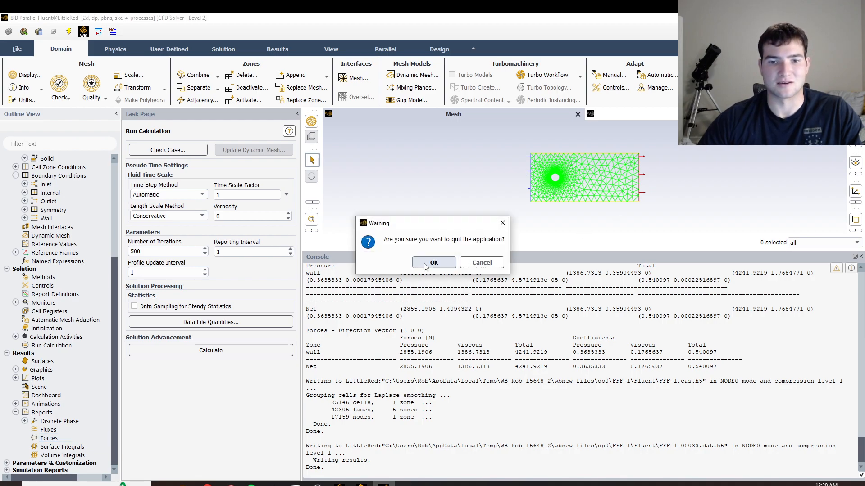
click(426, 265)
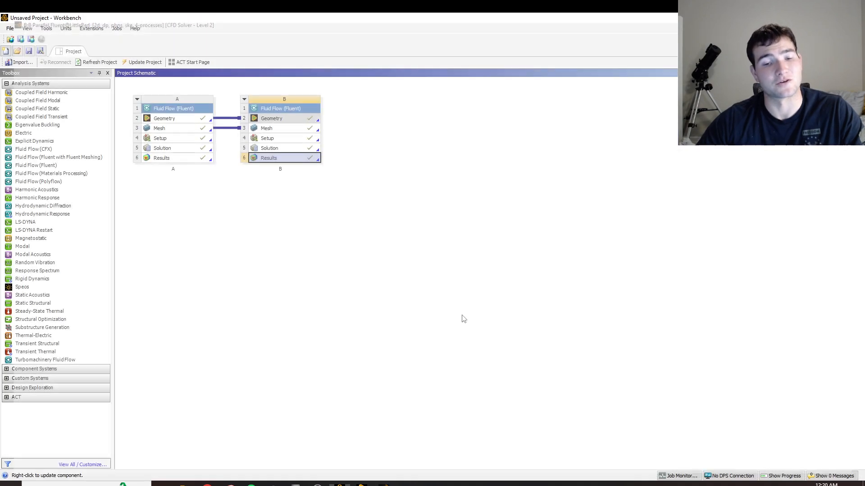
Add a third Fluid Flow (Fluent) system to the project schematic and share system B's geometry and mesh with it.
drag(21, 166, 34, 167)
drag(286, 191, 388, 129)
drag(317, 121, 333, 142)
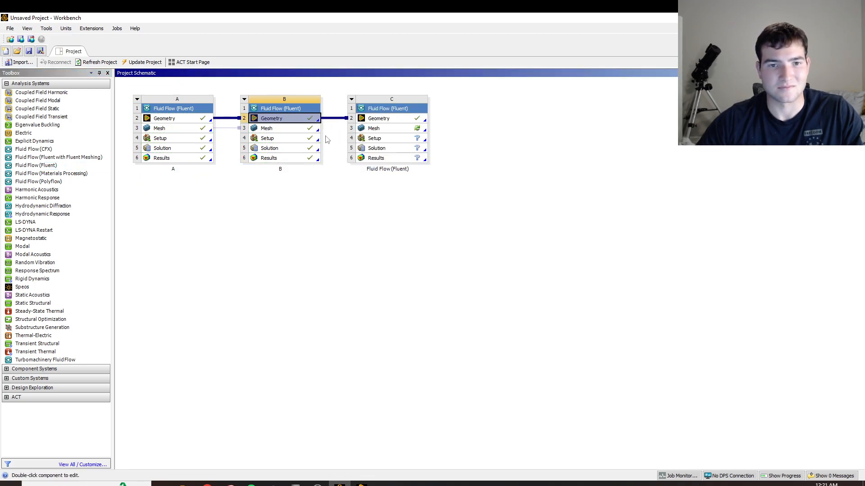
click(319, 130)
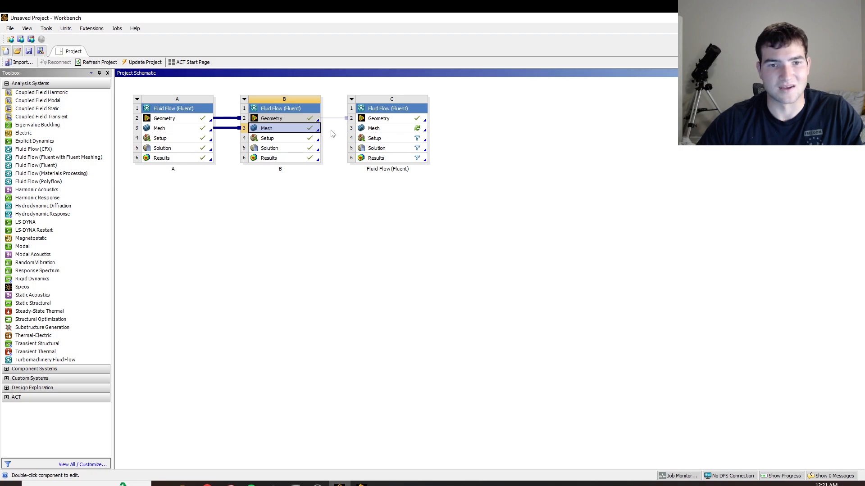
click(331, 132)
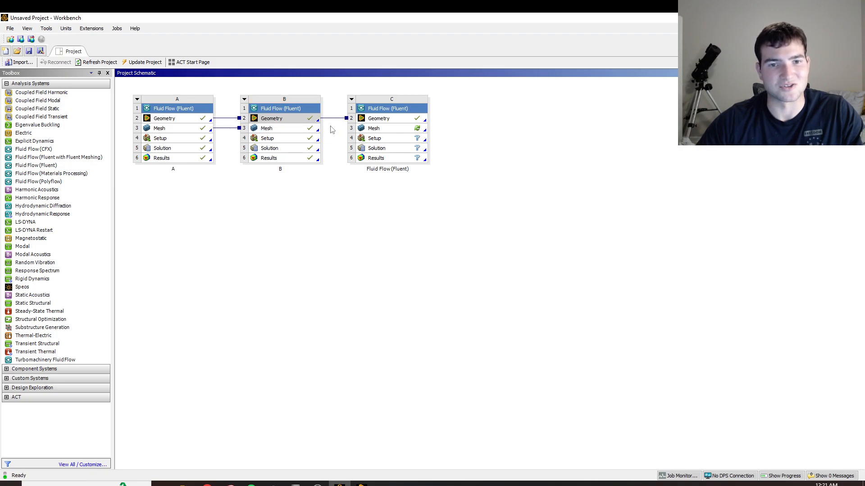
drag(318, 132, 377, 130)
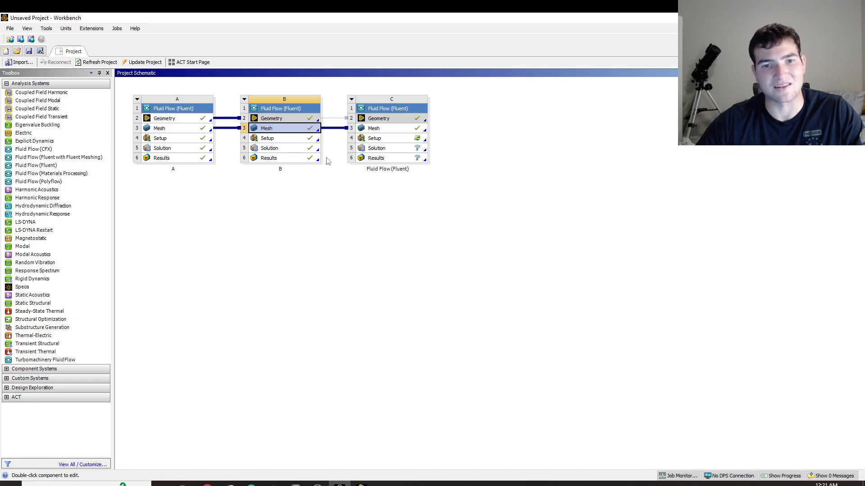
Rename the third Fluid Flow (Fluent) system as C.
click(401, 140)
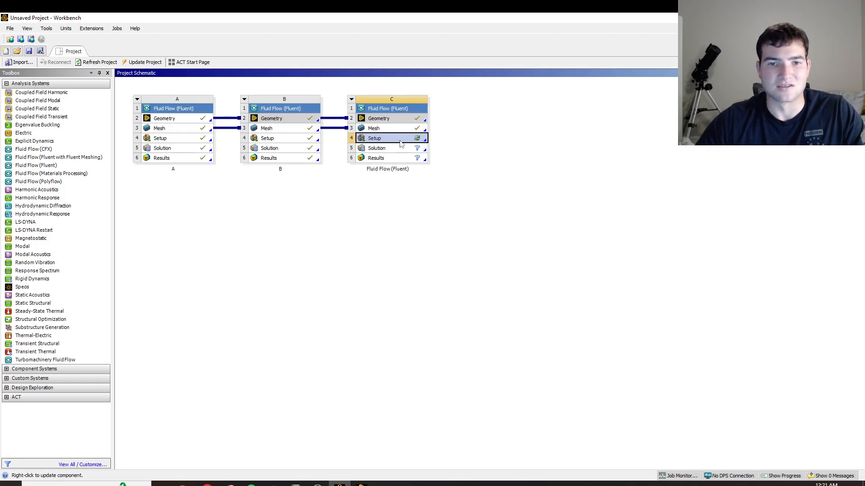
double_click(396, 169)
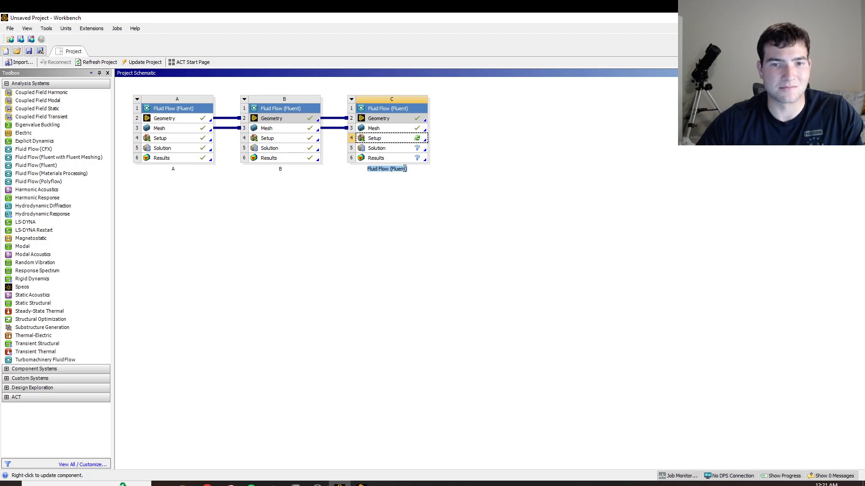
text(C)
click(419, 201)
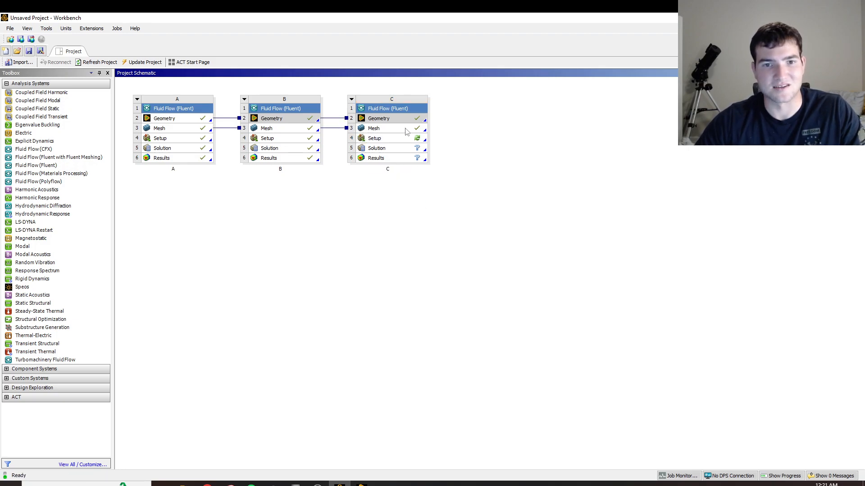
Open system C's Setup and start Fluent with double precision and an increased number of solver processes.
click(391, 141)
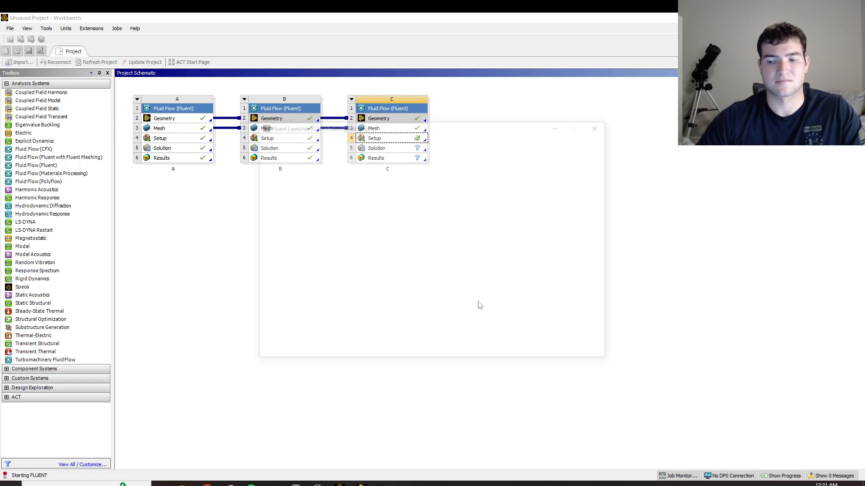
click(443, 186)
click(467, 219)
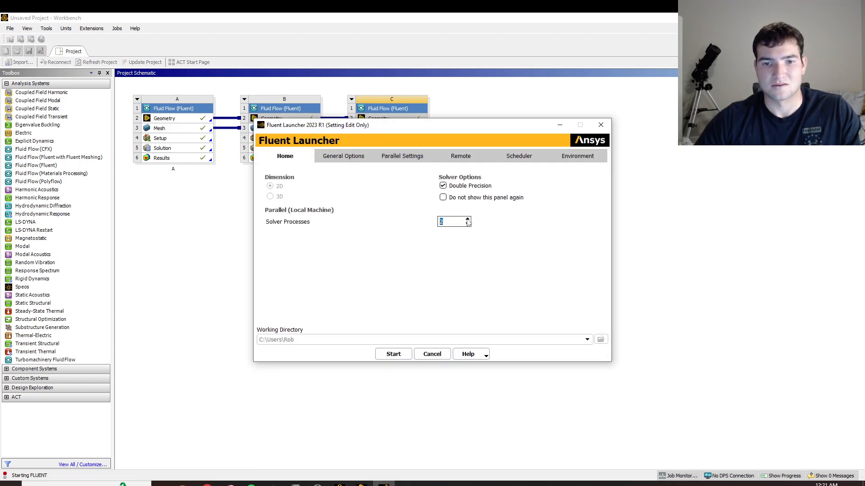
click(393, 354)
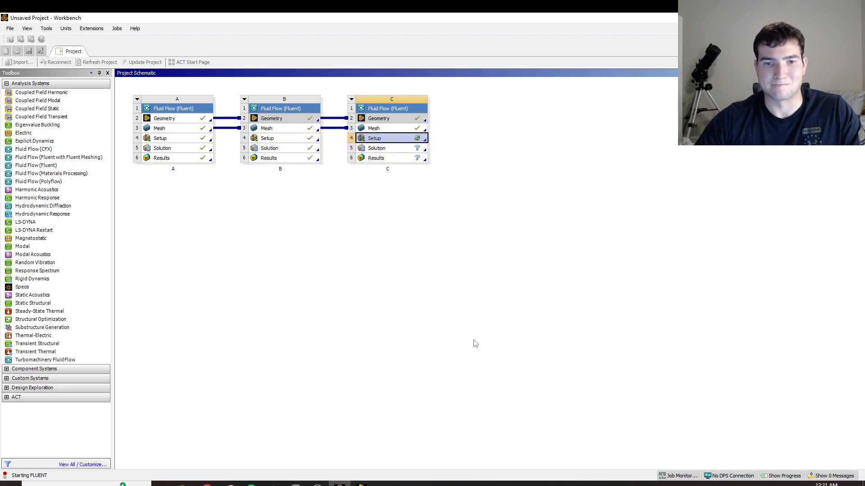
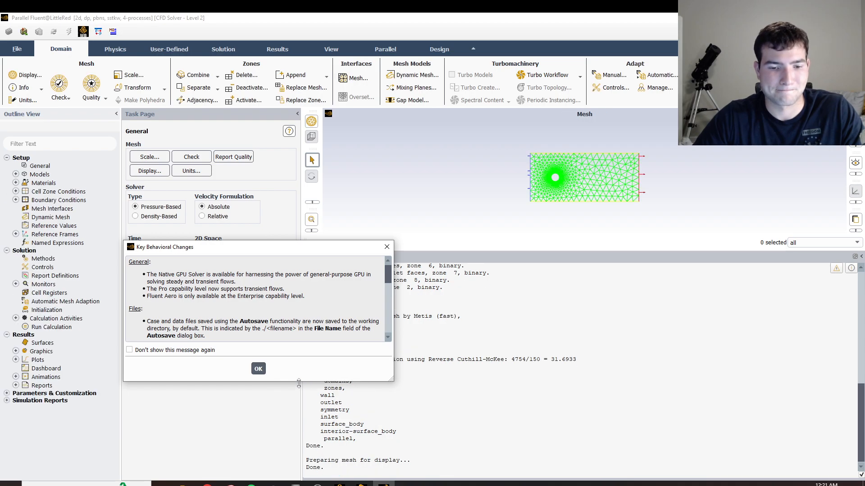
Dismiss the behavioral changes notice and set the viscous model to standard k-epsilon with Enhanced Wall Treatment.
click(261, 371)
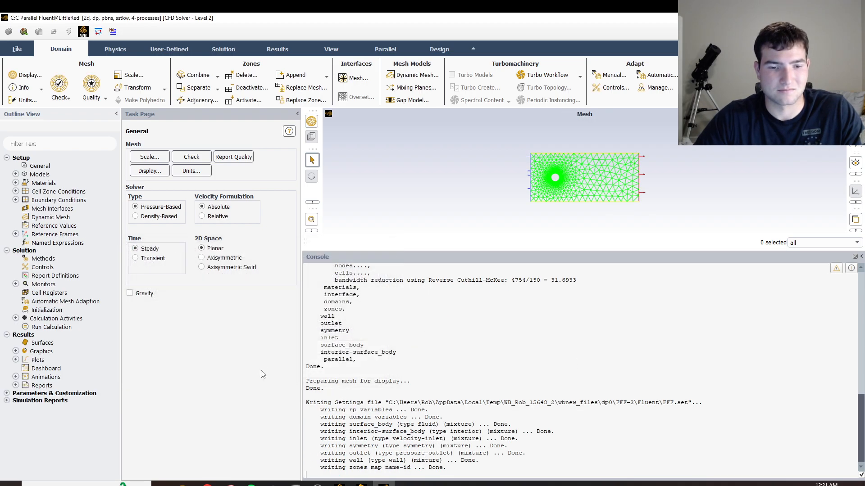
click(15, 174)
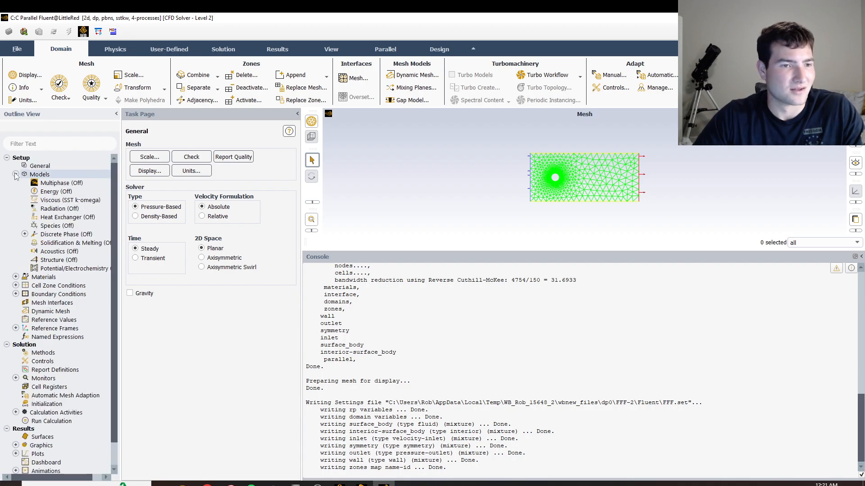
double_click(48, 199)
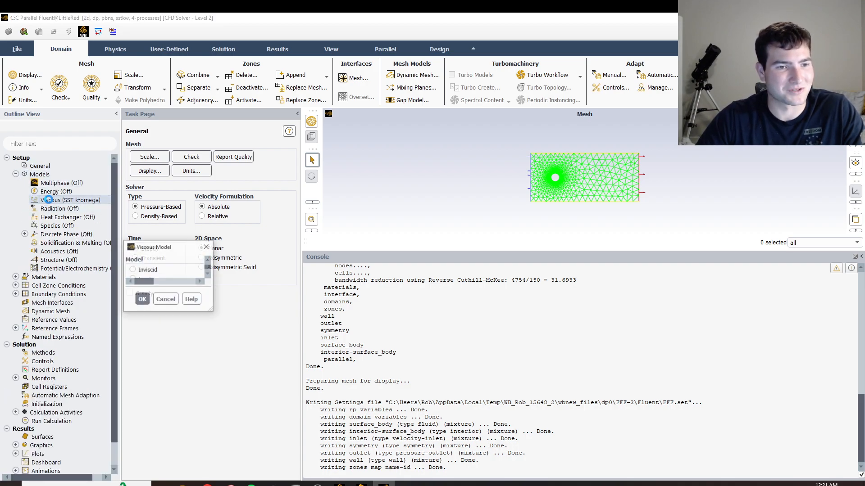
click(318, 152)
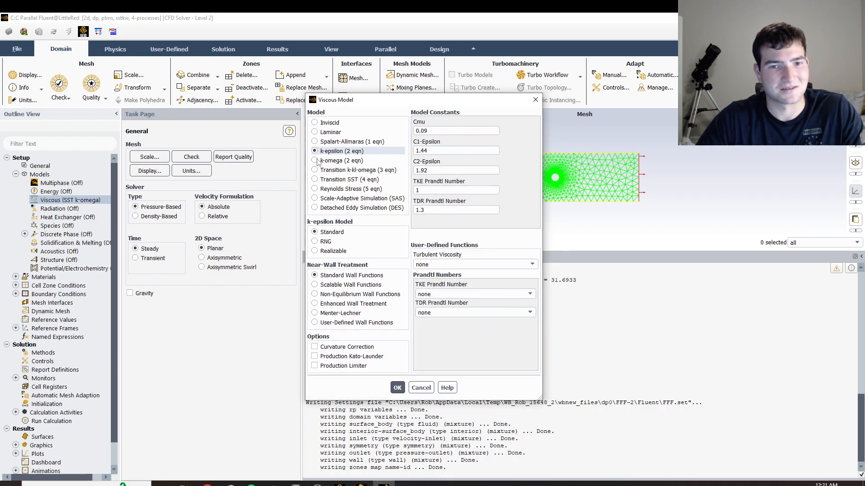
click(324, 304)
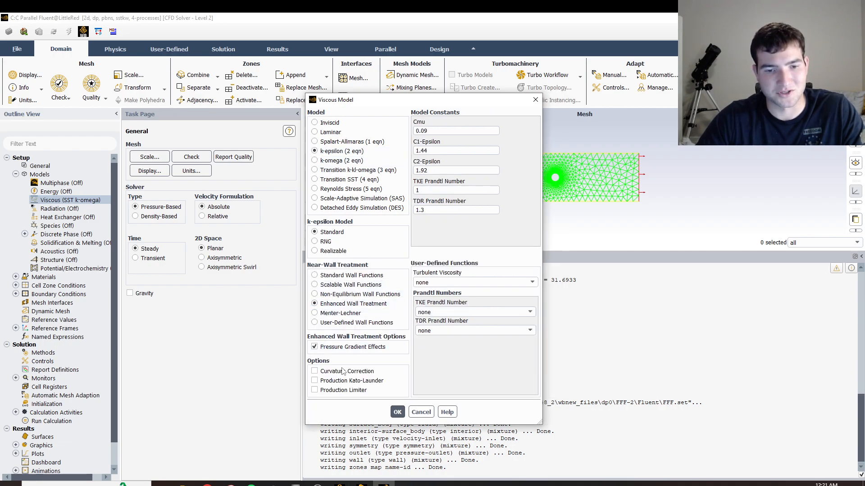
click(397, 412)
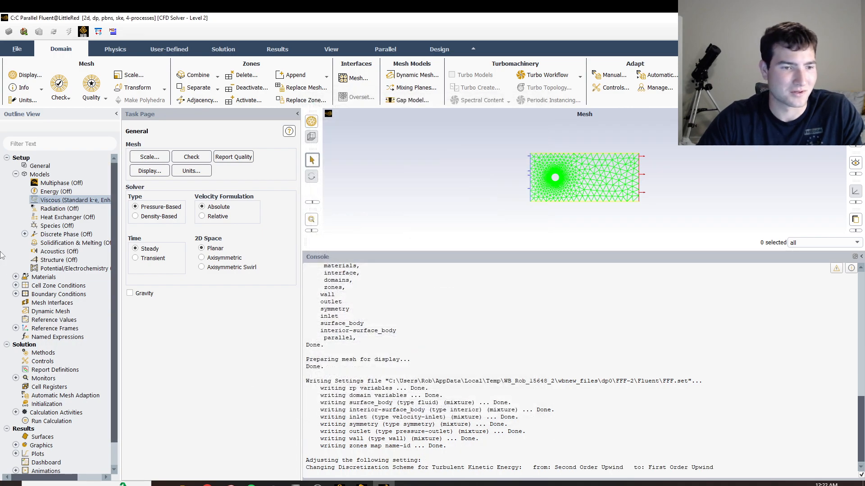
Set the fluid material air to a constant density of 2 kg/m³ and viscosity of 1.2 kg/(m s).
click(16, 277)
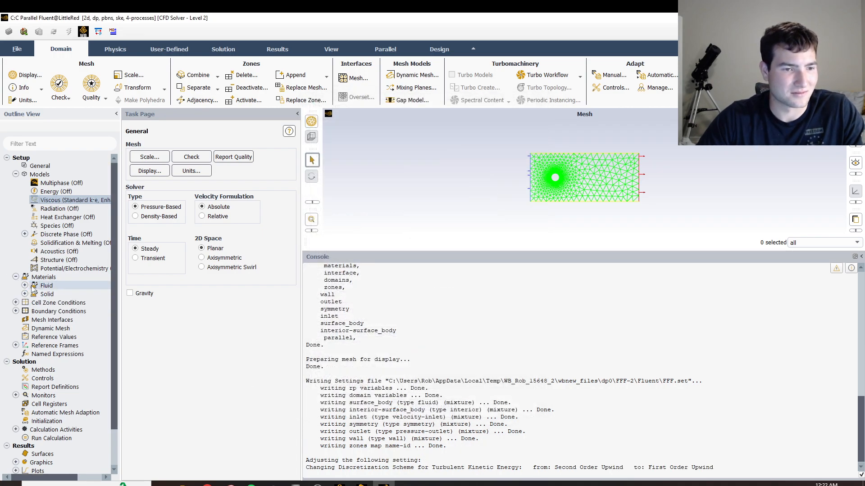
click(25, 286)
double_click(53, 294)
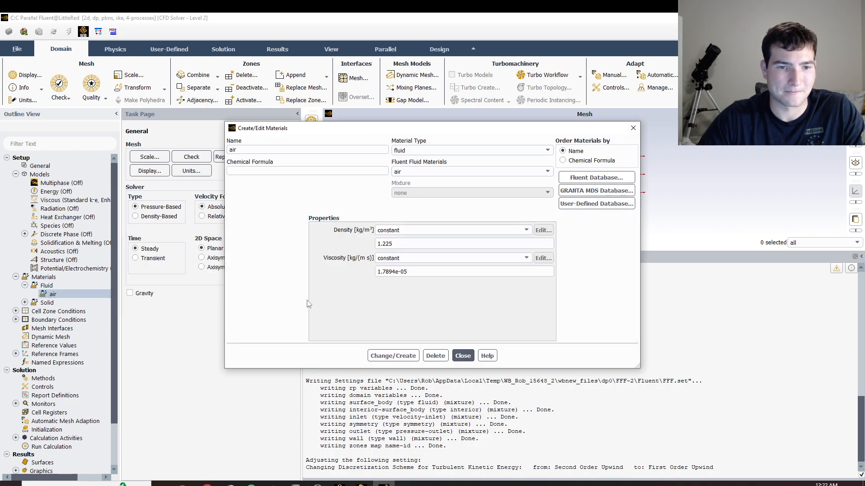
double_click(415, 245)
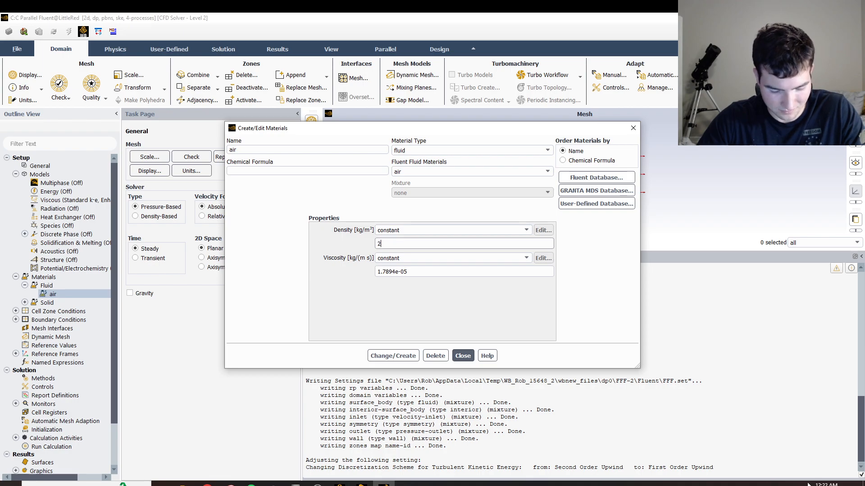
double_click(440, 275)
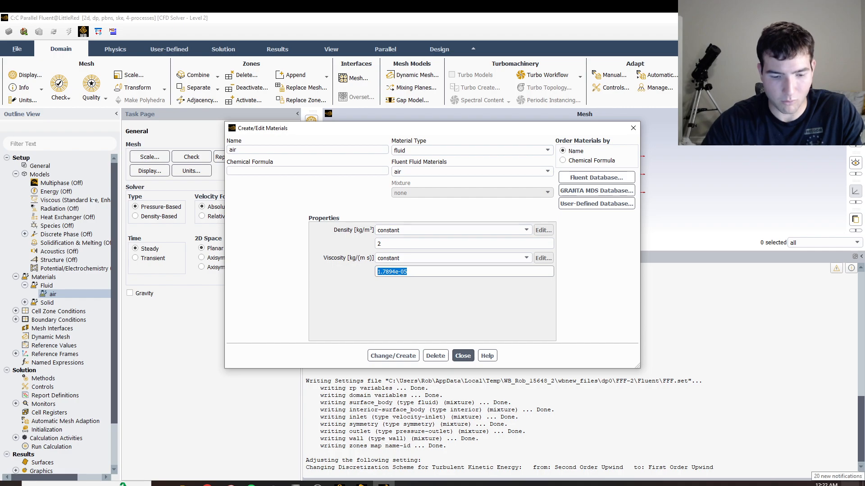
text(1.2)
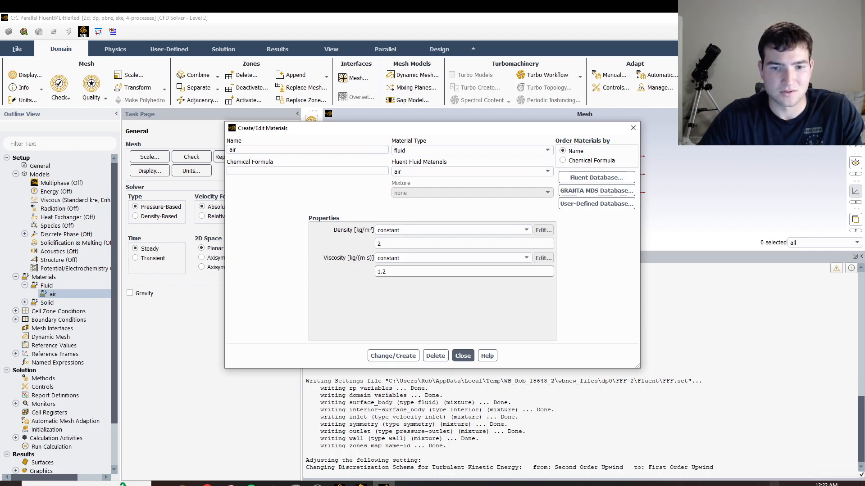
click(398, 356)
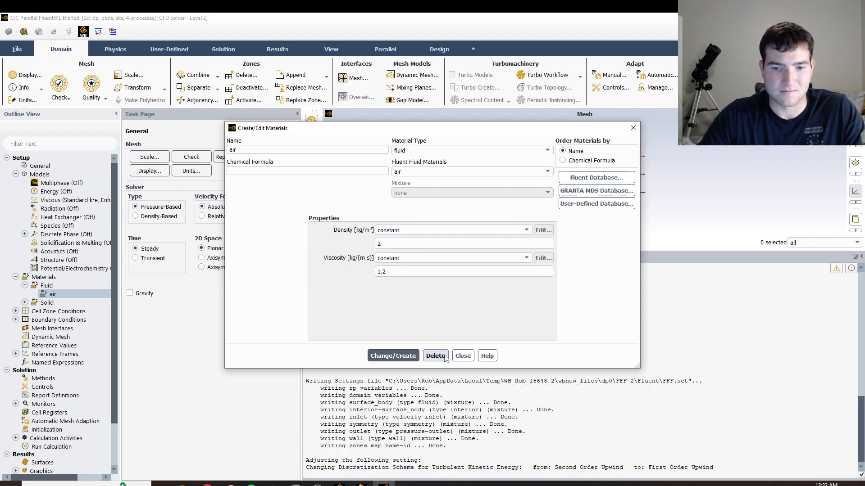
click(463, 356)
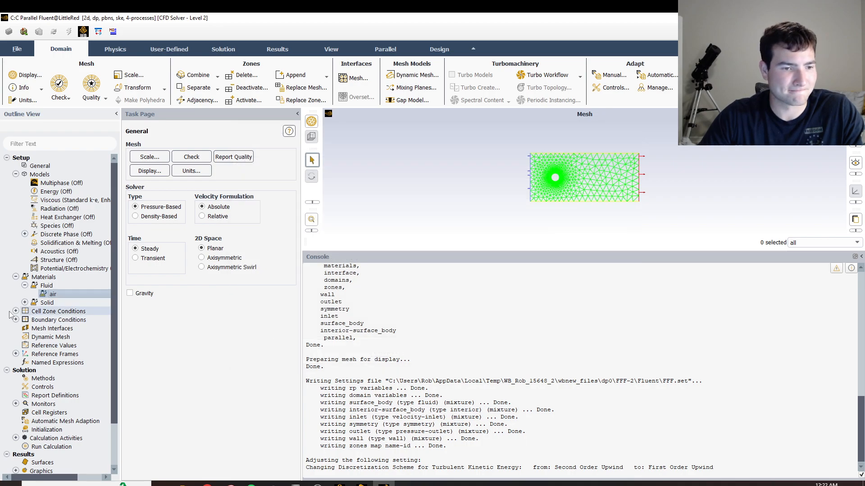
Set the velocity magnitude of the inlet boundary to 20 m/s and apply it.
double_click(47, 320)
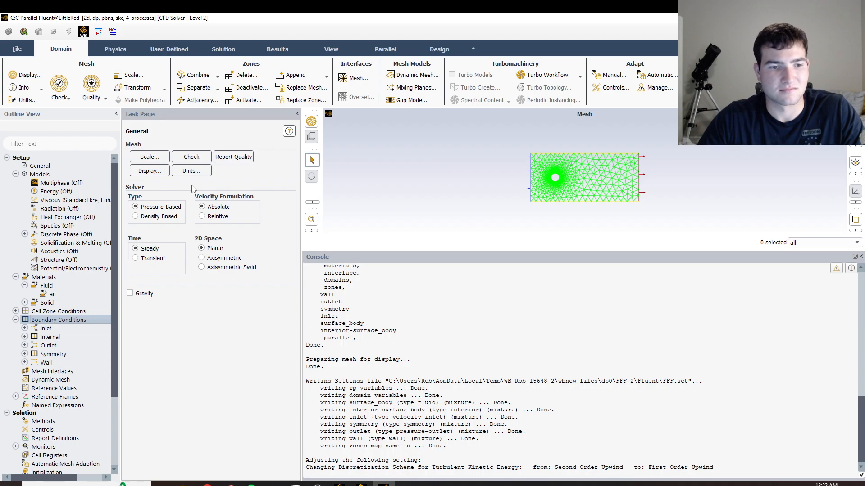
double_click(85, 321)
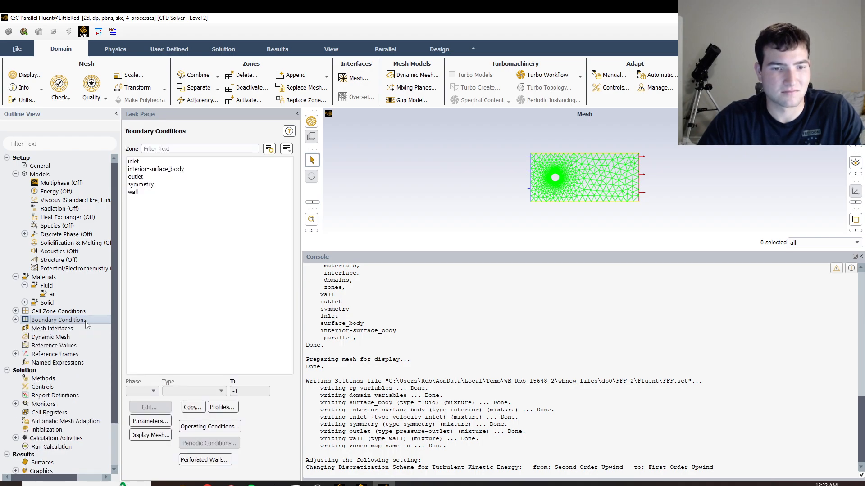
click(141, 161)
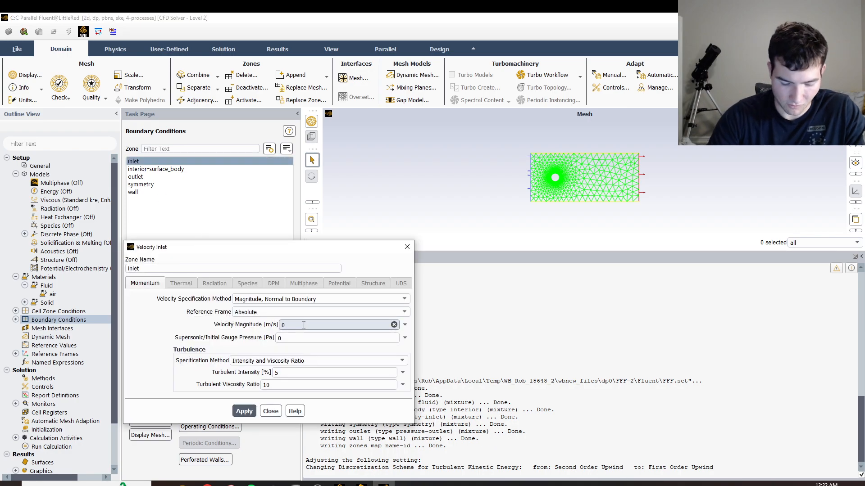
key(BackSpace)
text(20)
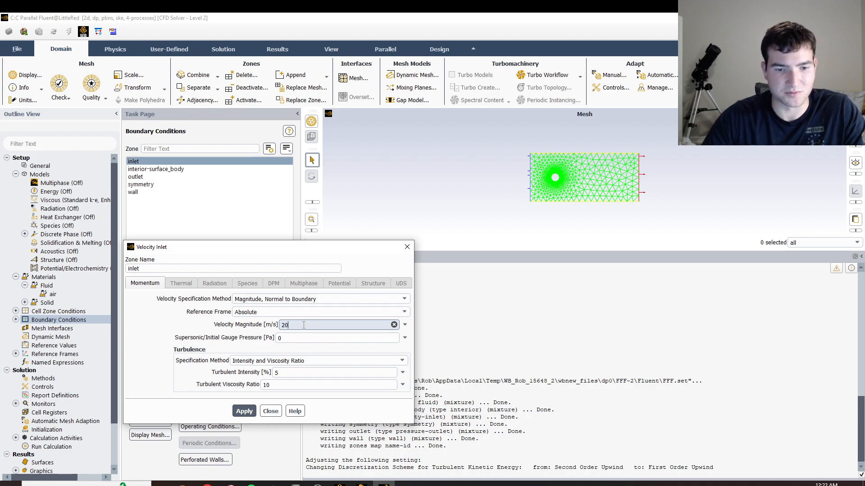
click(243, 411)
click(270, 411)
Compute the reference values from the inlet and choose surface_body as the reference zone.
click(34, 347)
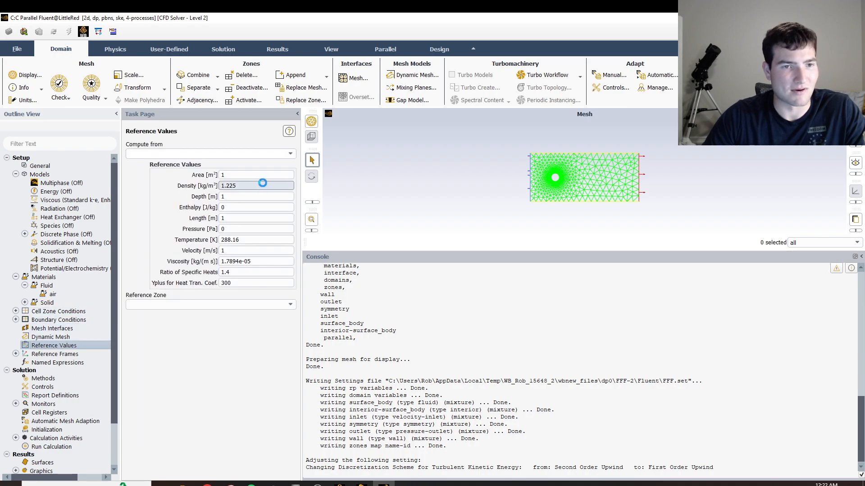
click(255, 154)
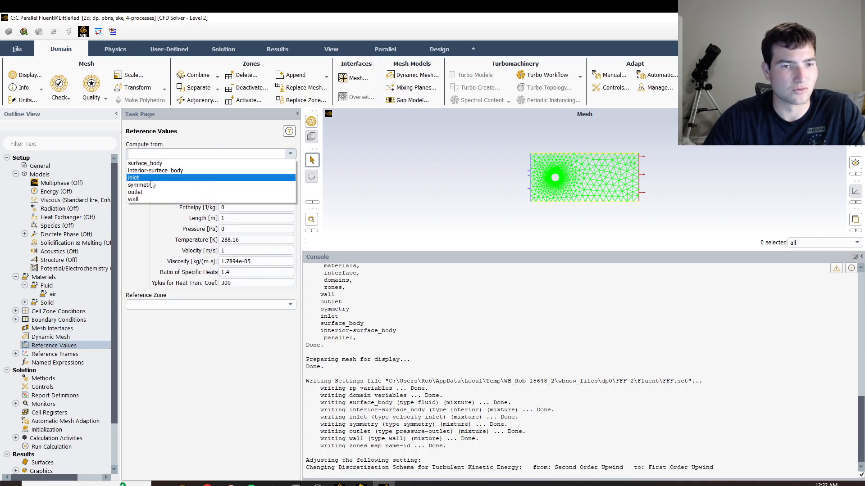
click(135, 177)
click(193, 305)
click(194, 315)
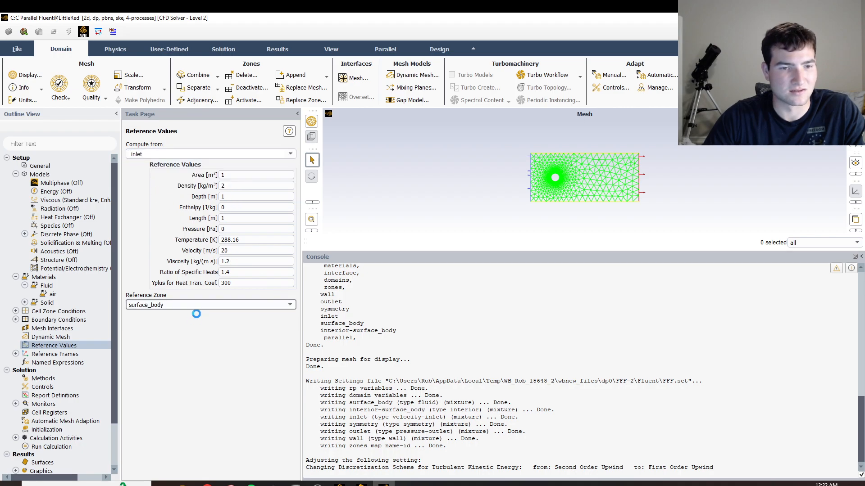
Set the reference area to 19.635 m² and the reference length to 5 m.
click(246, 173)
text(9.)
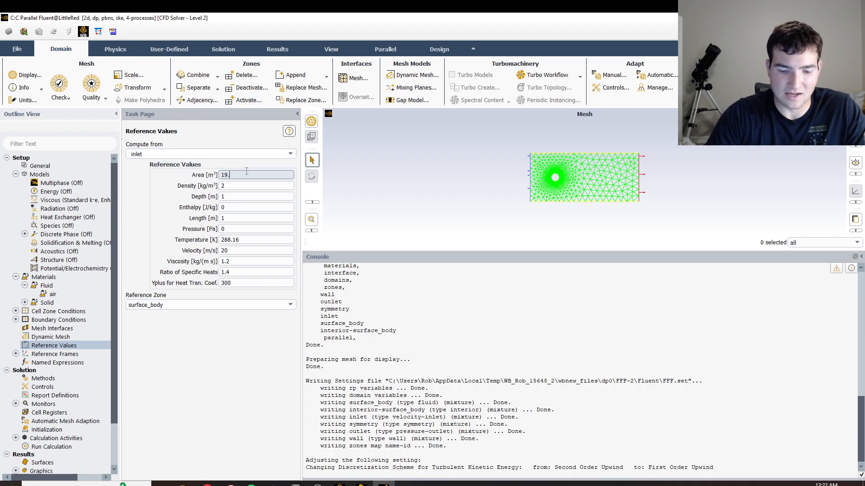
text(635)
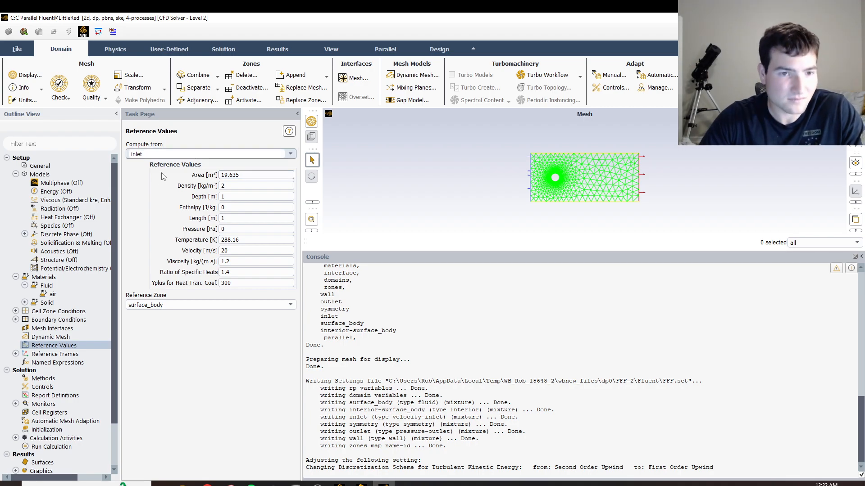
double_click(230, 218)
text(5)
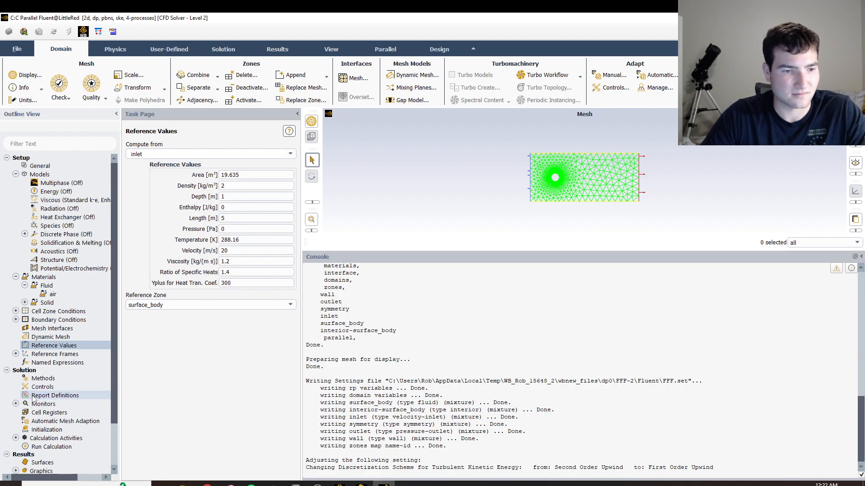
Initialize the solution with hybrid initialization.
scroll(41, 396, down, 2)
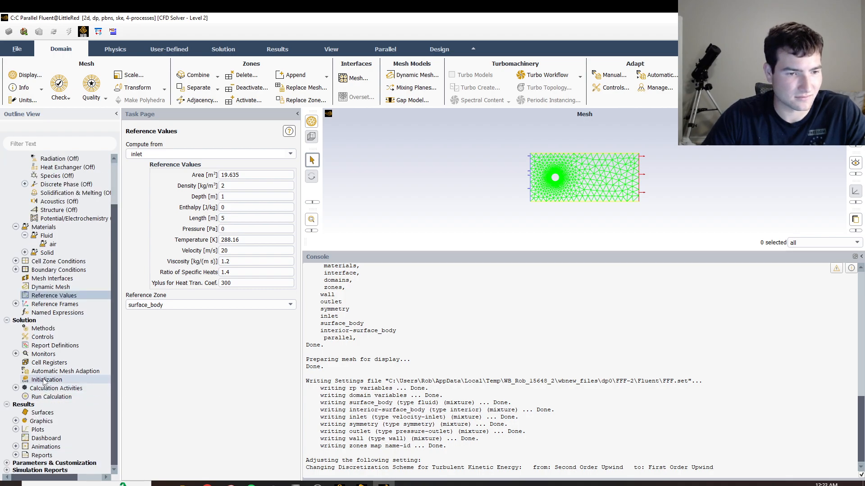
click(45, 380)
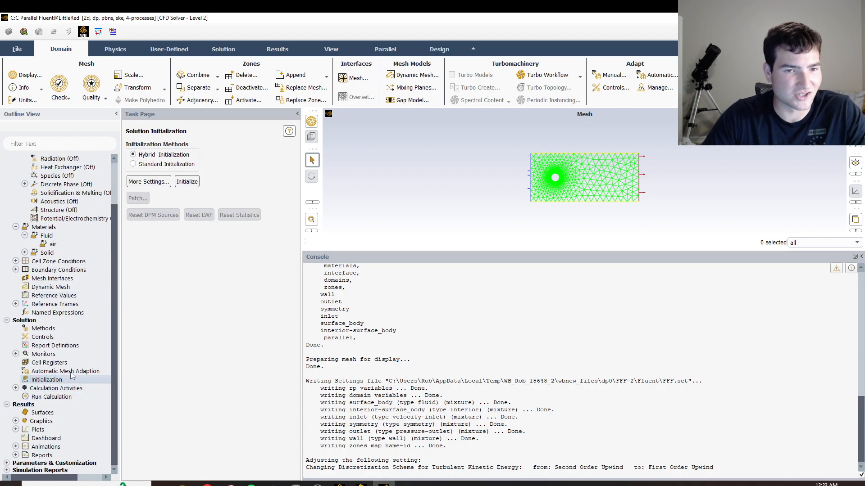
click(185, 180)
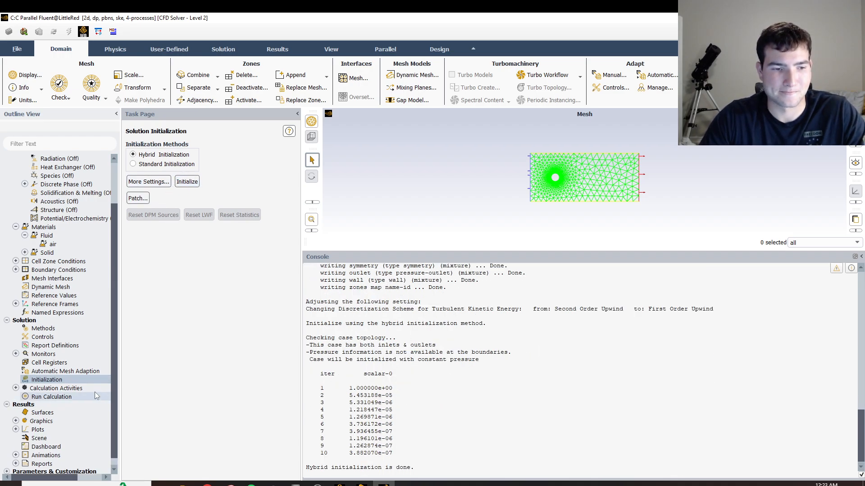
Run the calculation with 500 iterations and acknowledge its completion.
click(79, 396)
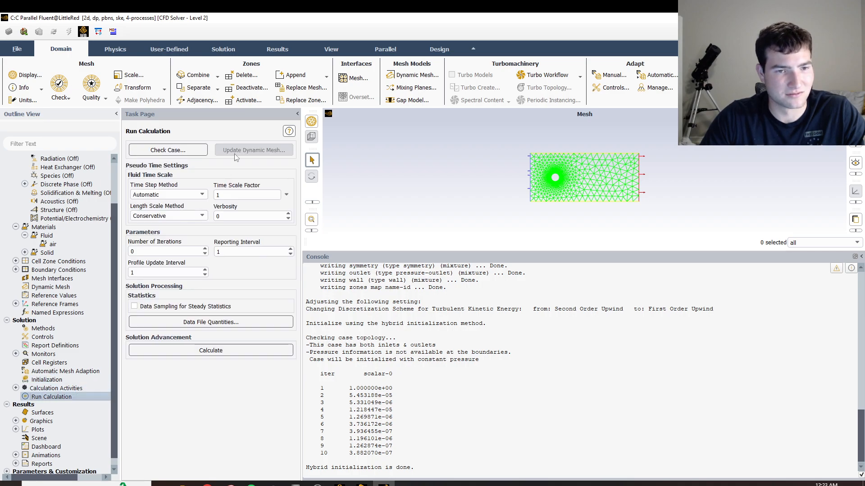
click(175, 253)
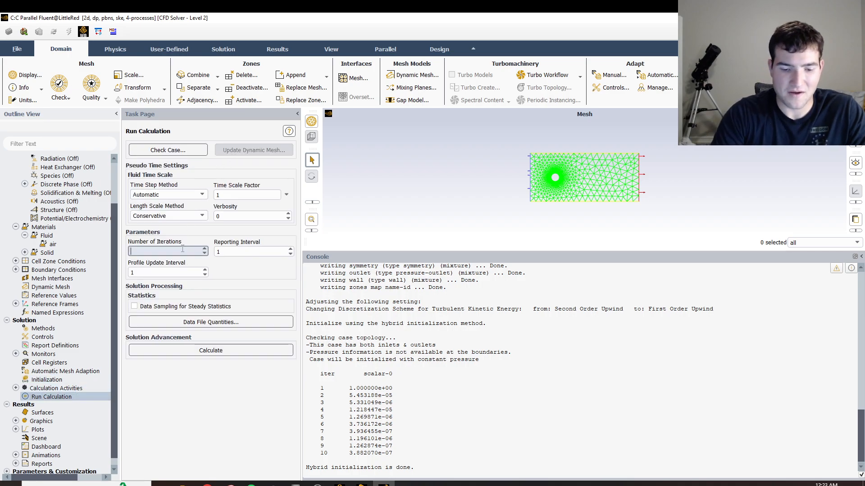
click(212, 351)
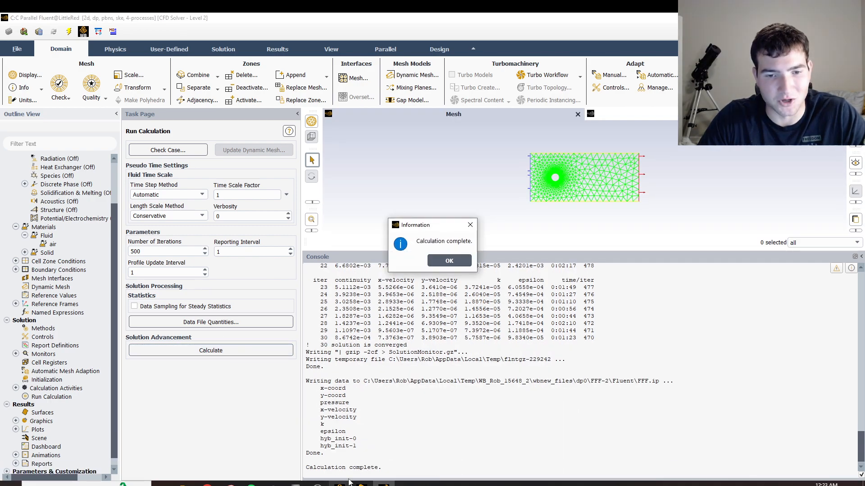
click(449, 261)
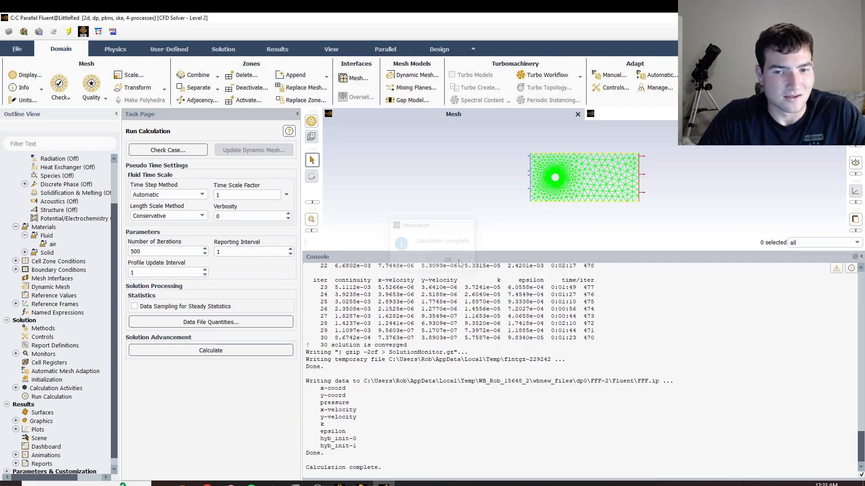
Print the force report for the wall zone along the X direction vector (1, 0) and close the report dialog.
scroll(13, 462, down, 2)
click(16, 455)
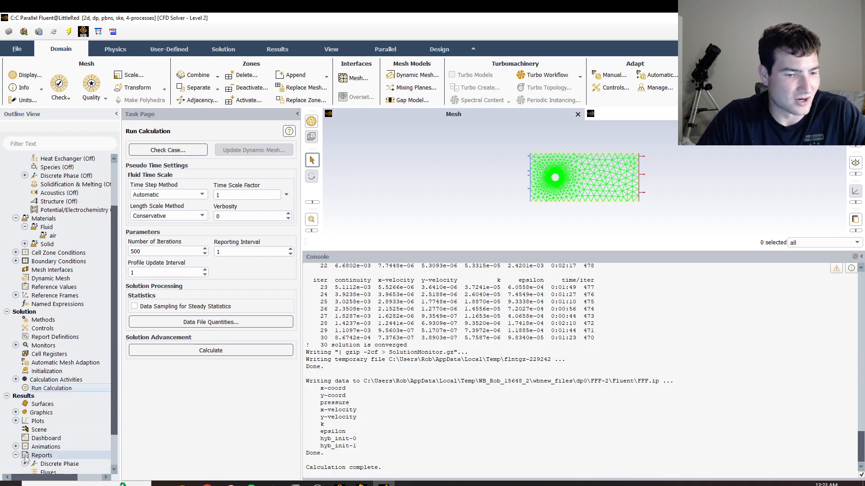
double_click(41, 439)
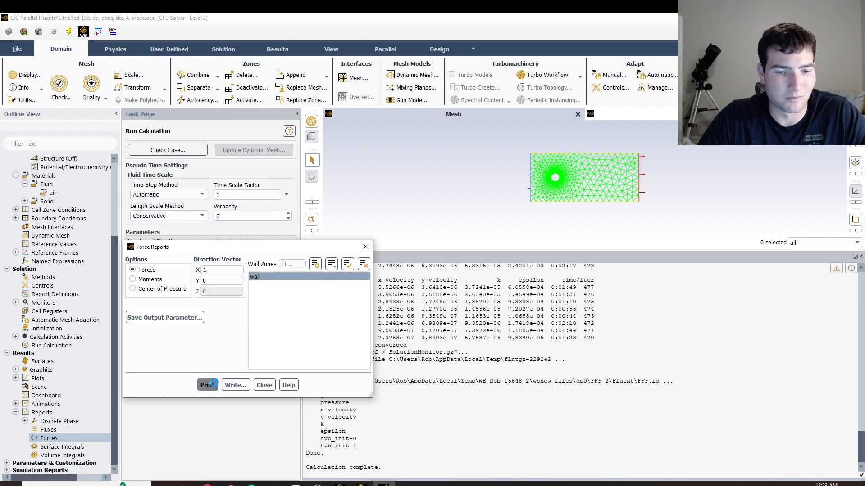
click(207, 385)
click(365, 248)
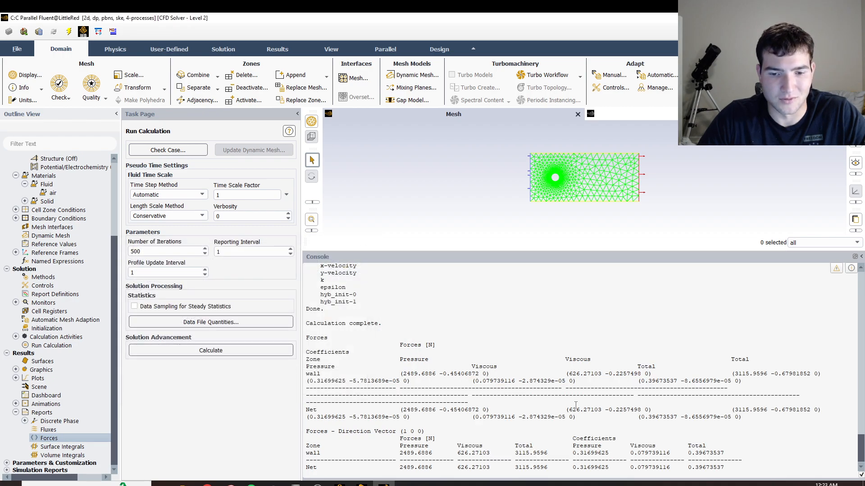
Switch to Workbench and open system C's Results in CFD-Post.
click(340, 484)
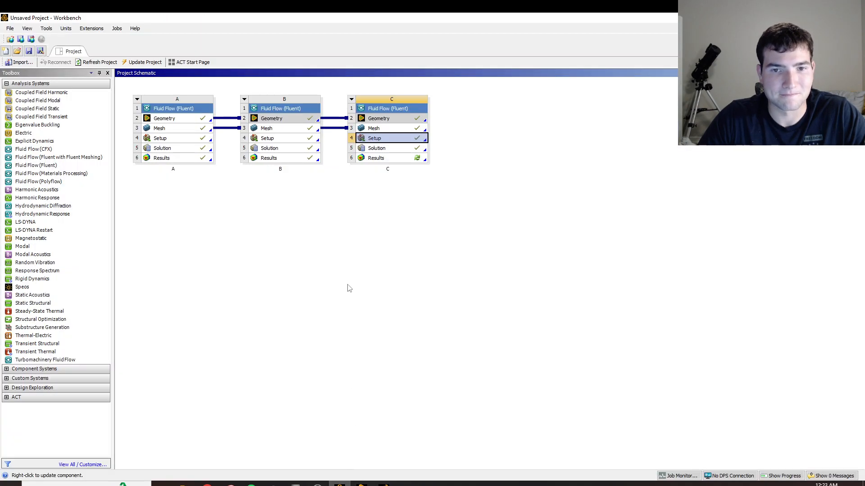
double_click(392, 158)
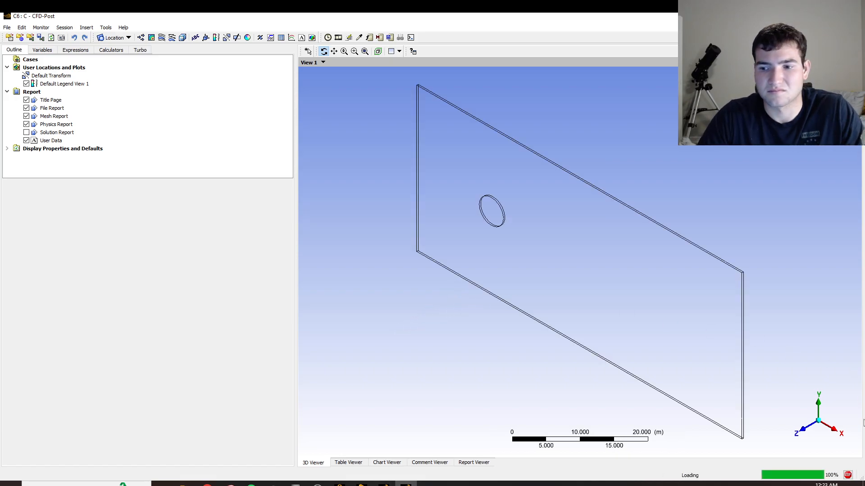
Orient the view straight onto the XY plane and insert a contour named velocity.
click(808, 433)
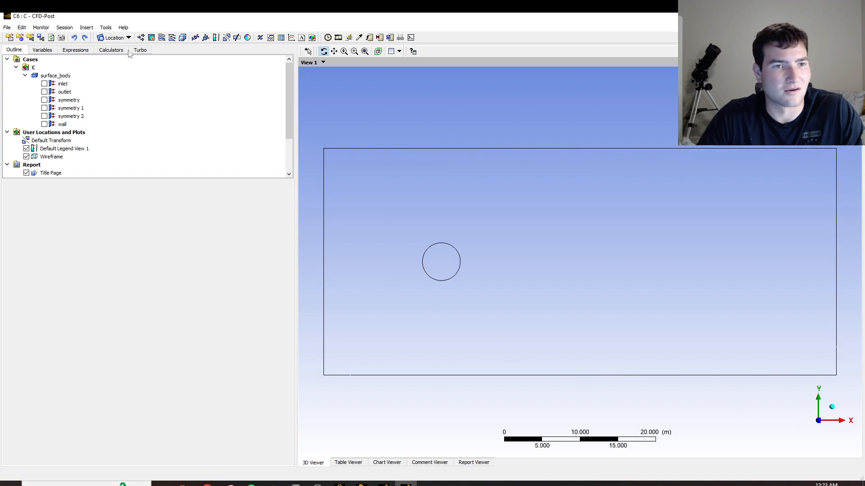
click(158, 38)
text(velocity)
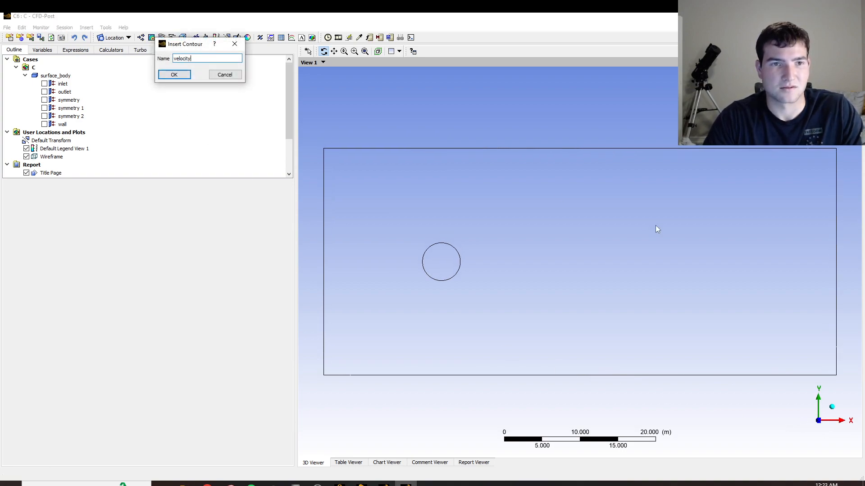
key(Return)
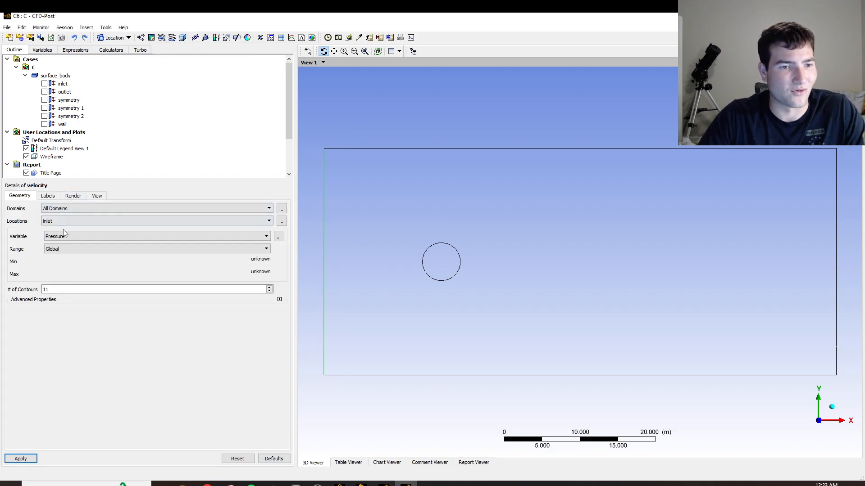
Define the velocity contour on symmetry 1 with the Velocity variable and 50 contours, and generate it.
click(66, 237)
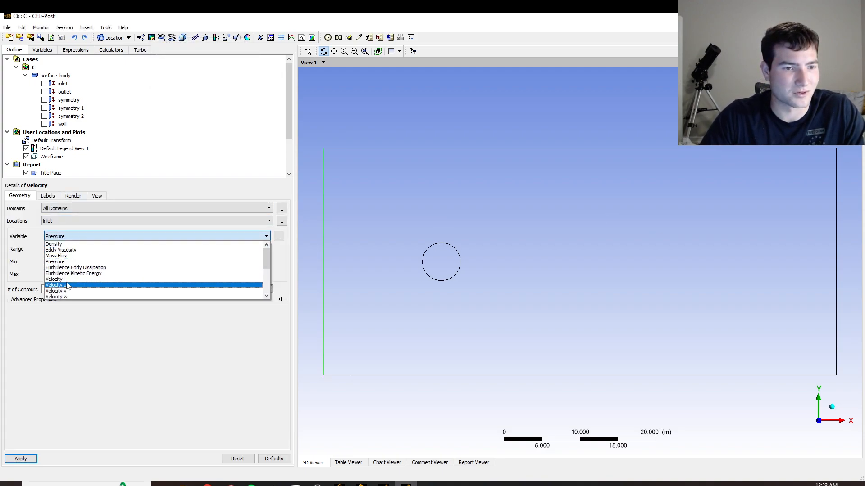
click(63, 279)
click(63, 221)
click(62, 247)
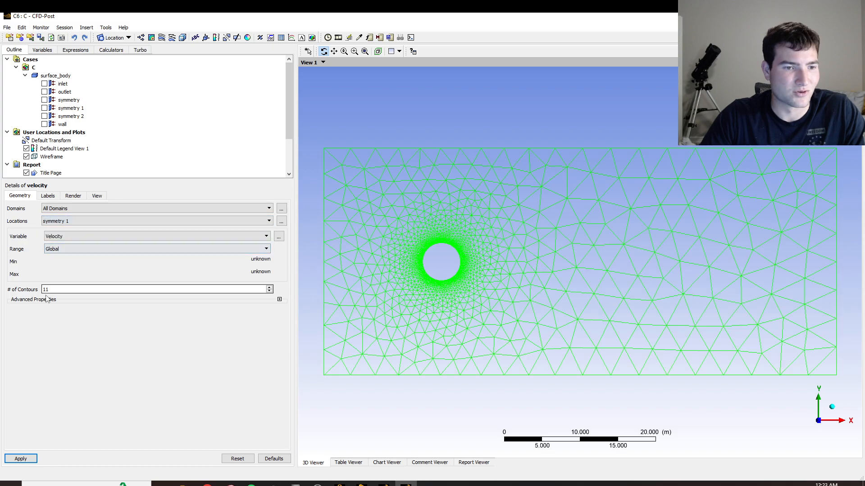
key(BackSpace)
key(BackSpace)
text(50)
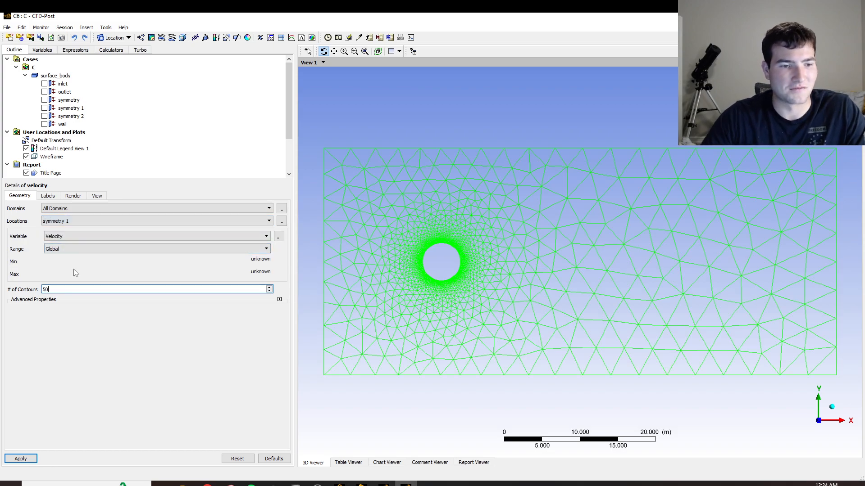
click(21, 458)
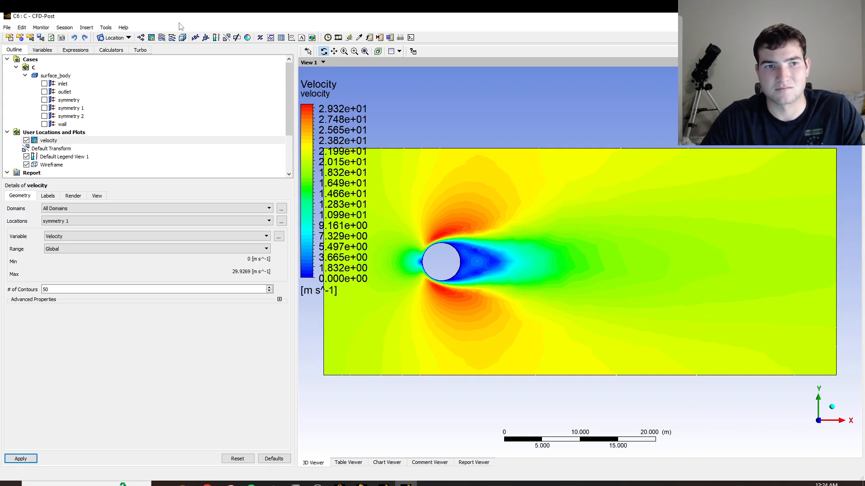
Create a contour named pressure on symmetry 1, showing the Pressure variable with 50 contours.
click(151, 38)
text(pressure)
key(Return)
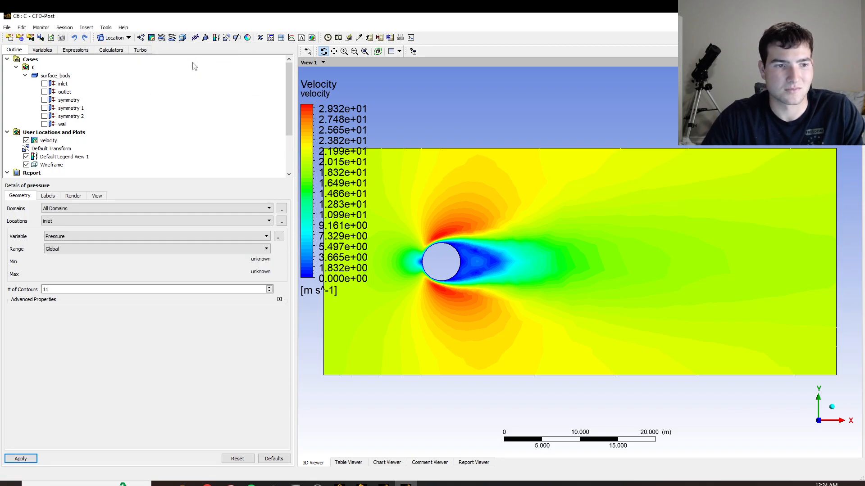
click(90, 236)
click(90, 236)
click(81, 221)
click(59, 247)
double_click(83, 289)
text(1)
text(50)
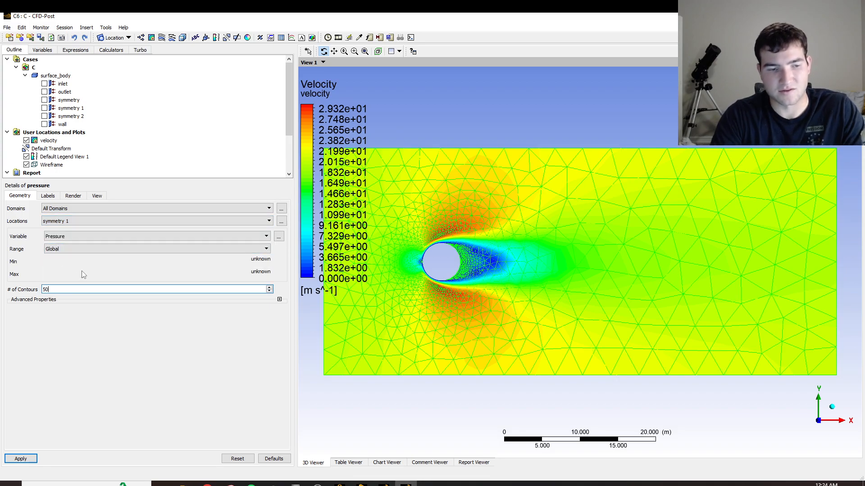
click(21, 458)
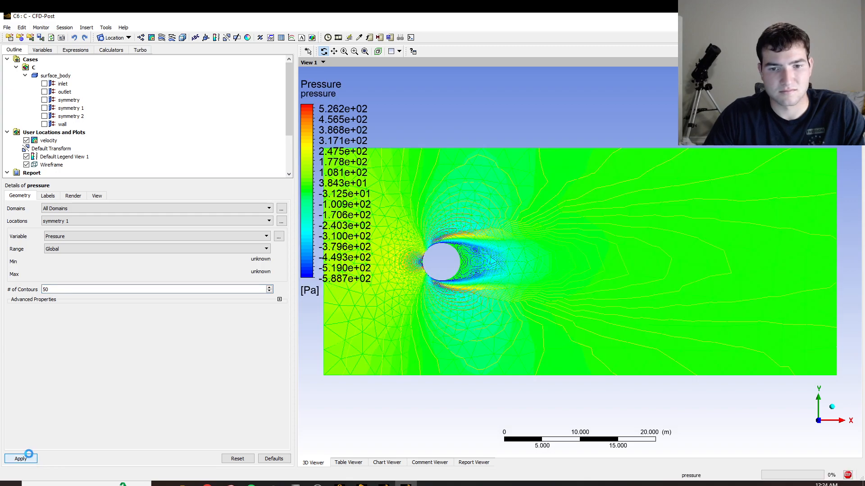
Create a 3D streamline plot with the default name, starting from the inlet with 100 equally spaced points.
click(162, 38)
click(192, 78)
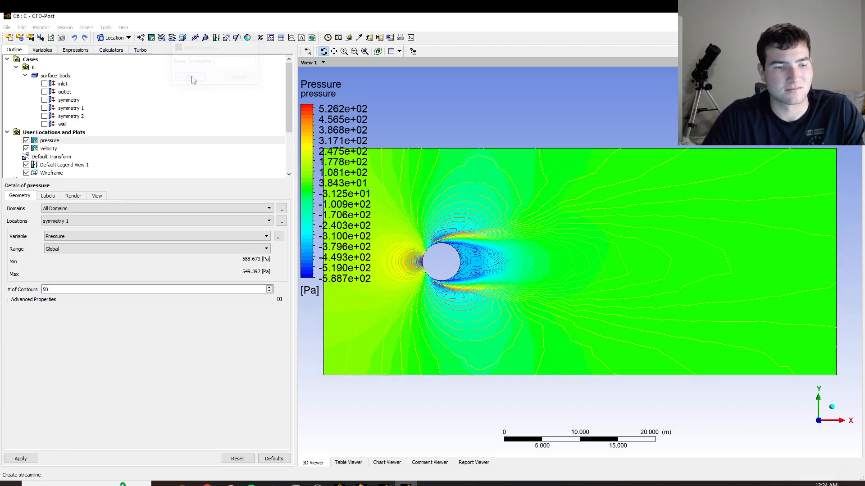
double_click(60, 266)
text(100)
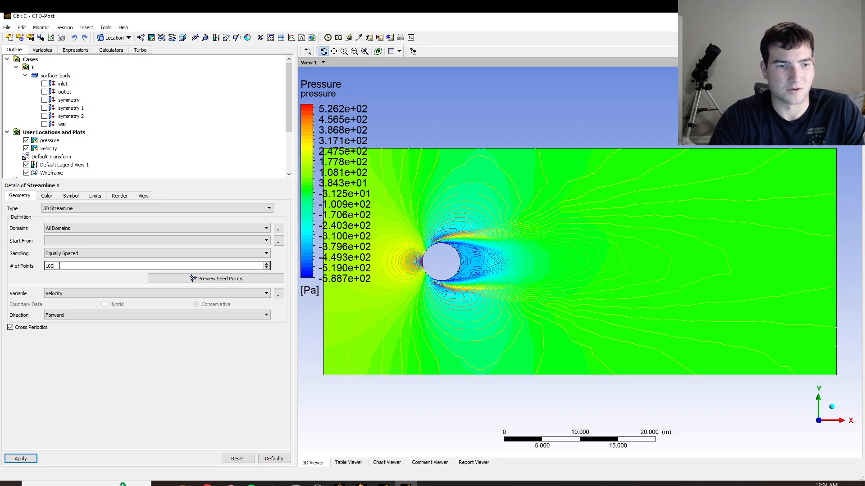
click(64, 240)
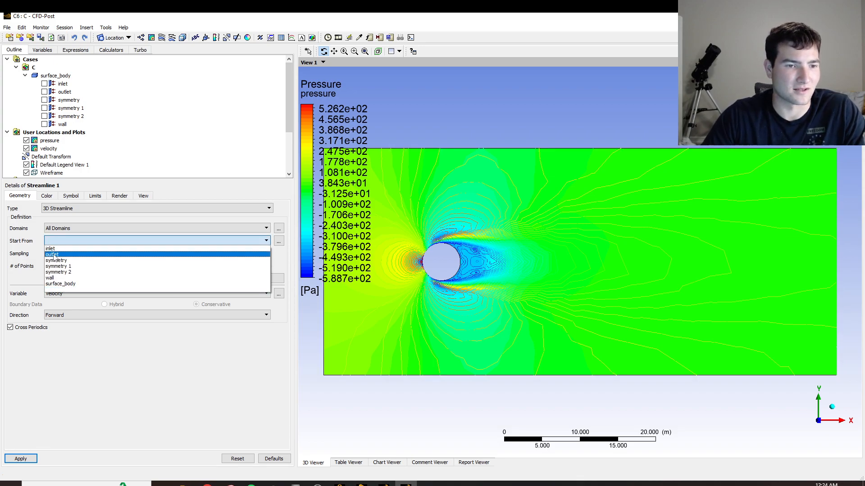
click(51, 249)
click(20, 458)
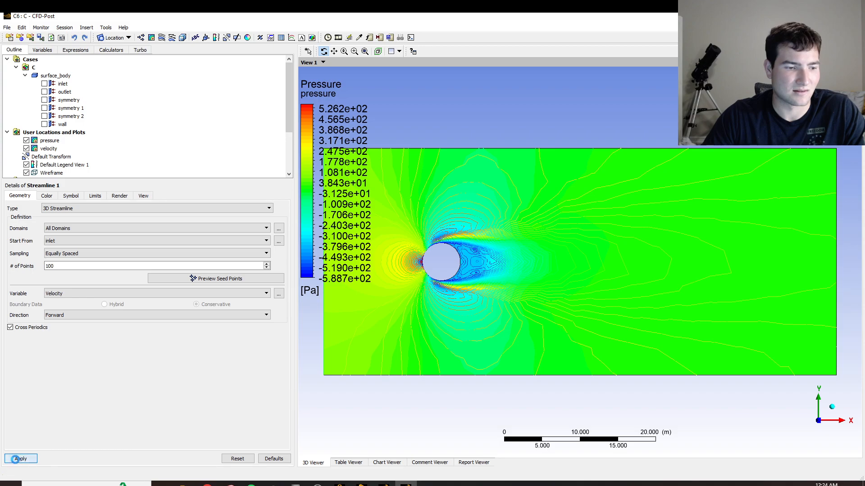
Hide the velocity and pressure contours and inspect the streamlines around the circle.
scroll(96, 165, down, 3)
scroll(95, 165, up, 2)
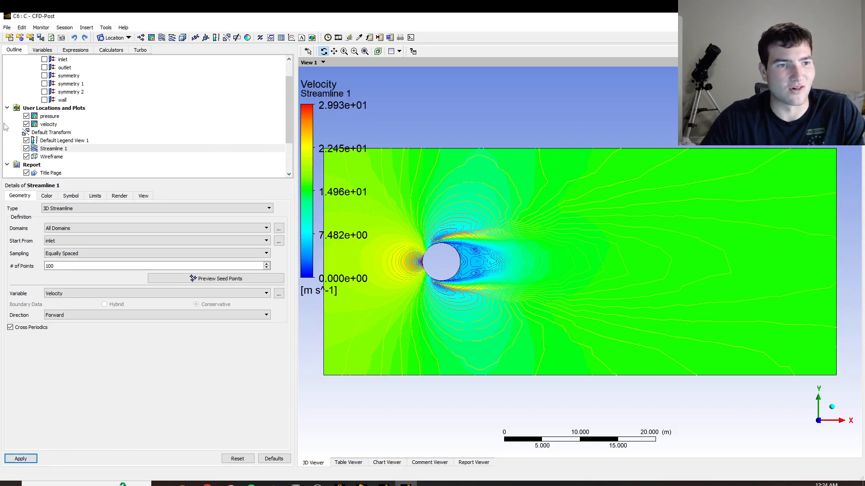
click(27, 124)
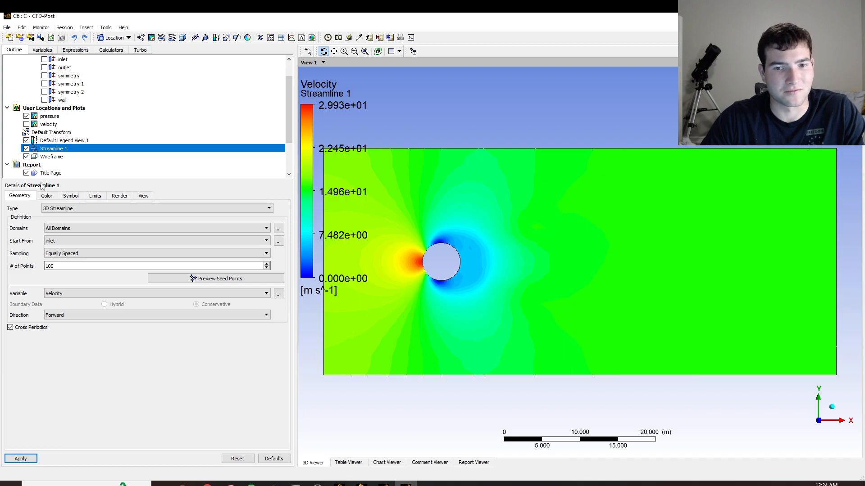
click(26, 116)
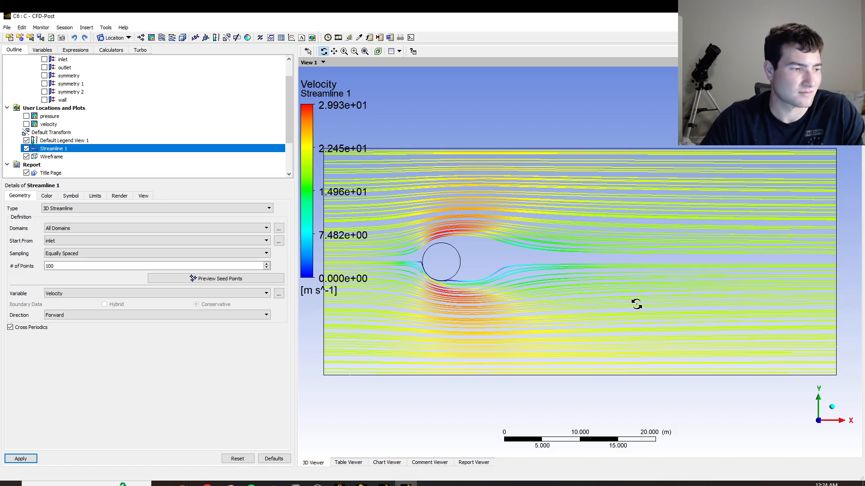
right_drag(417, 230, 556, 317)
scroll(485, 287, down, 1)
scroll(486, 286, down, 5)
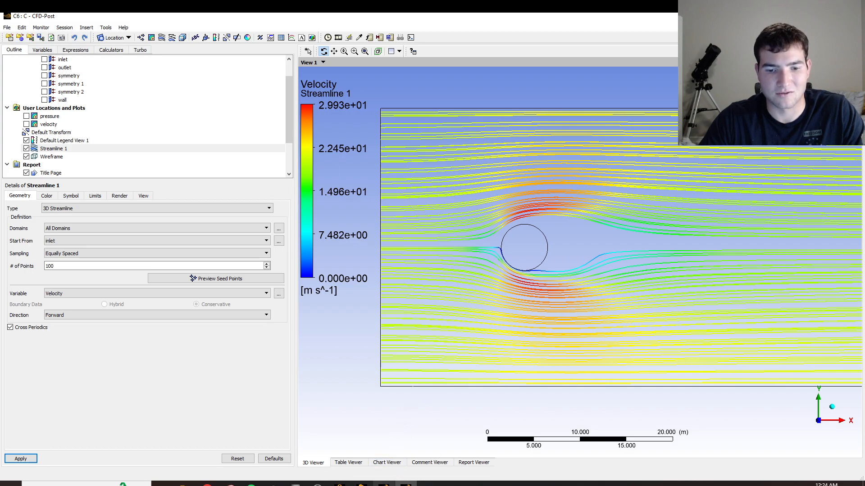
Switch to system C's Fluent window and quit it, confirming the exit.
mouse_move(383, 484)
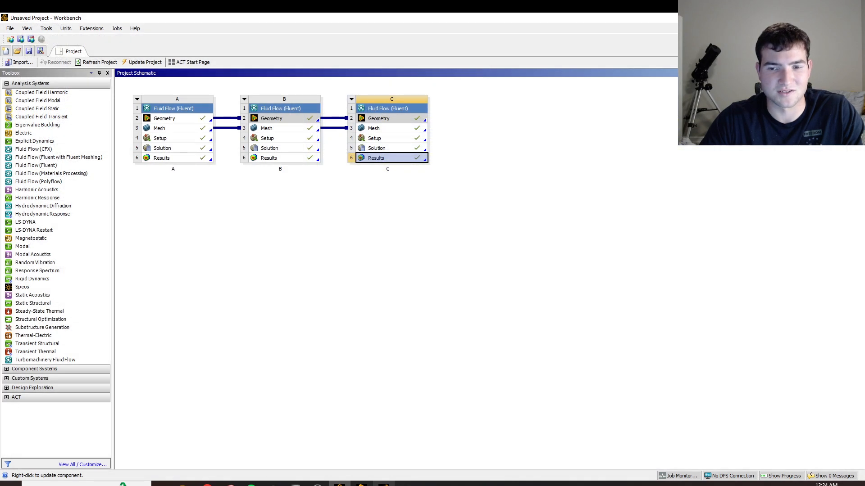
click(384, 484)
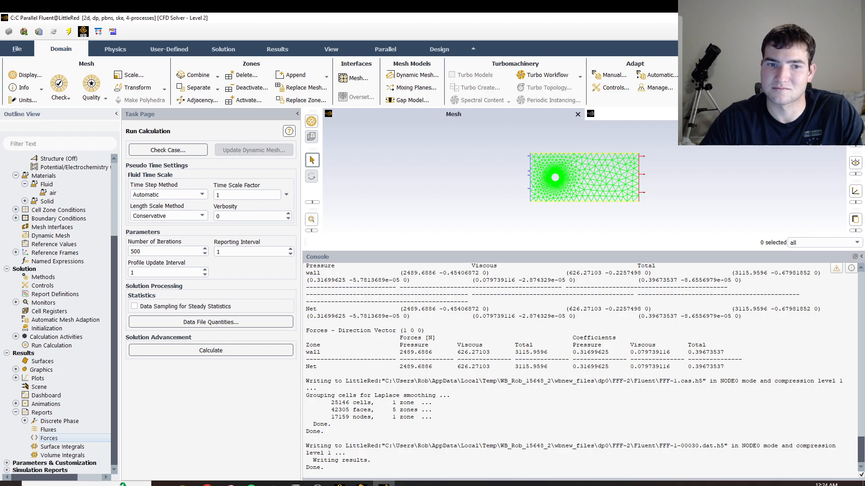
key(alt+F4)
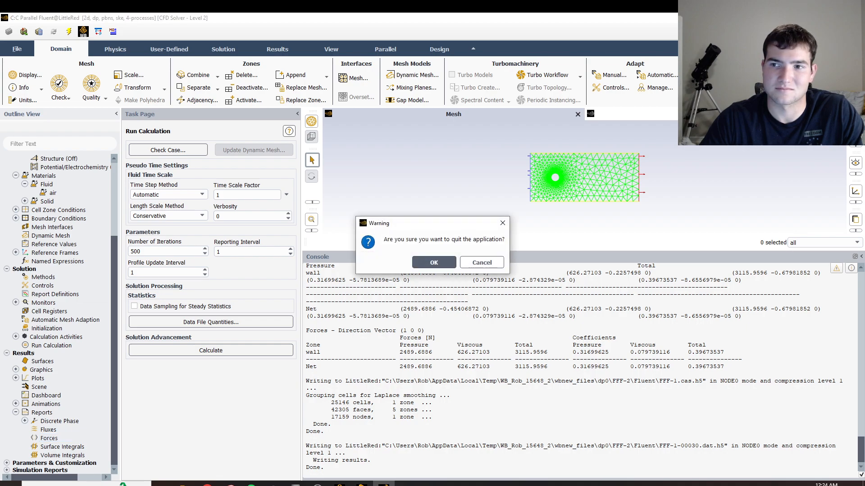
click(415, 263)
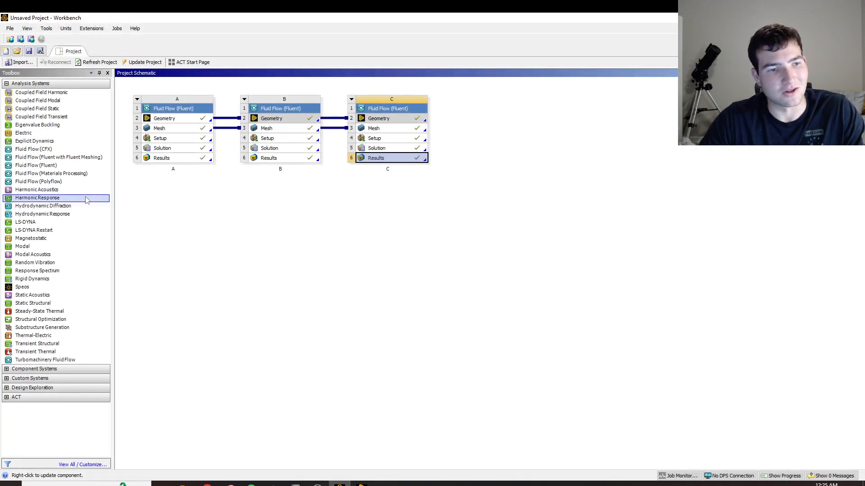
Add a fourth Fluid Flow (Fluent) system beside C in Workbench and link C's Geometry and Mesh to it.
drag(50, 165, 518, 137)
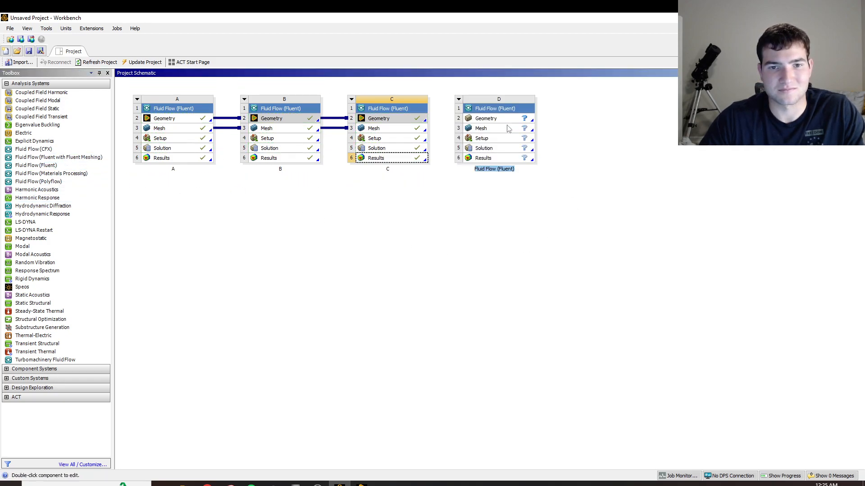
click(426, 121)
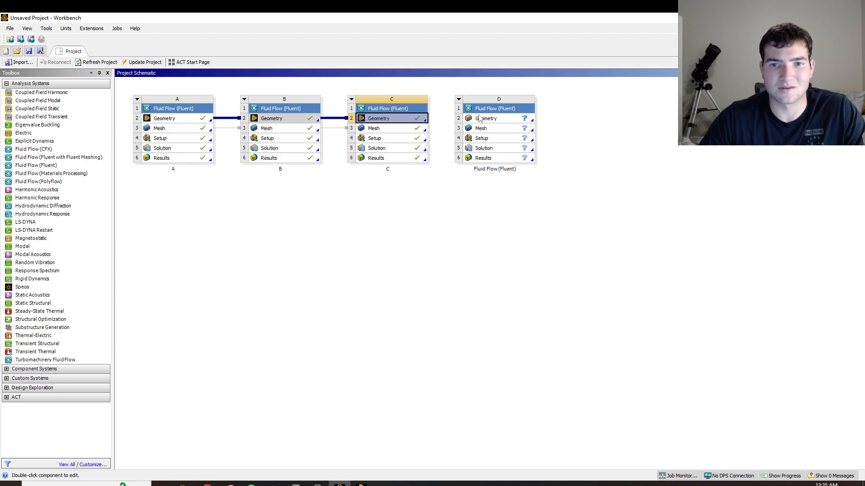
drag(426, 120, 478, 122)
drag(425, 130, 481, 130)
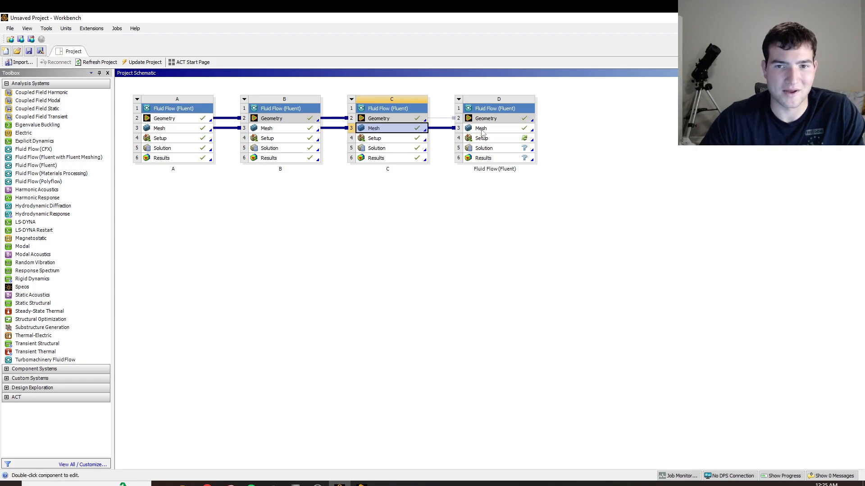
Open system D's Setup and start Fluent in double precision with 4 solver processes.
click(511, 141)
double_click(511, 141)
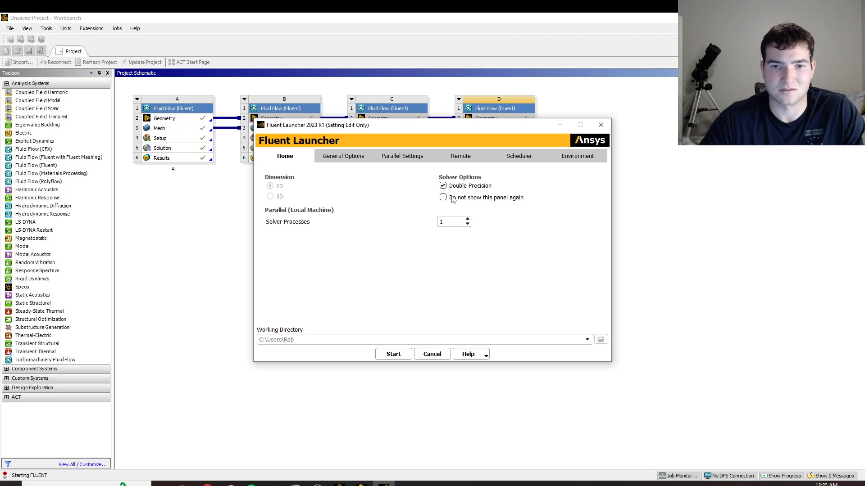
click(394, 354)
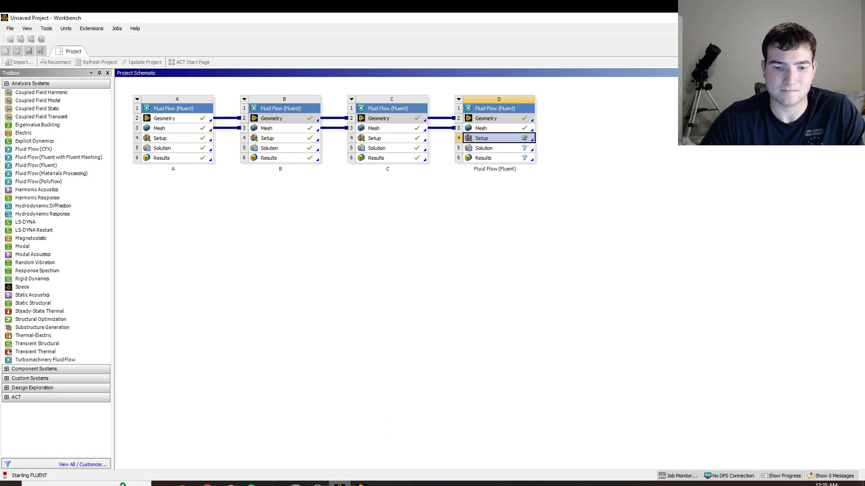
Rename the new Fluid Flow (Fluent) system as D.
double_click(497, 170)
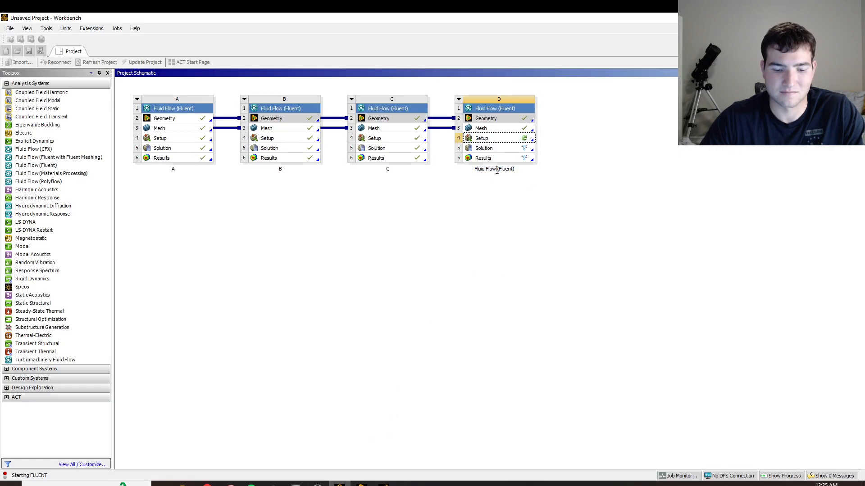
triple_click(497, 170)
text(D)
click(363, 399)
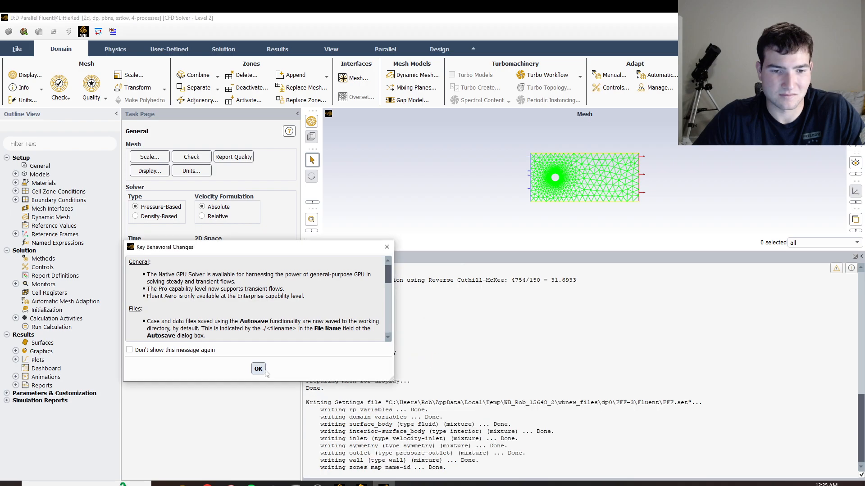
Dismiss the Key Behavioral Changes notice and set the viscous model to standard k-epsilon with Enhanced Wall Treatment and Pressure Gradient Effects.
click(258, 369)
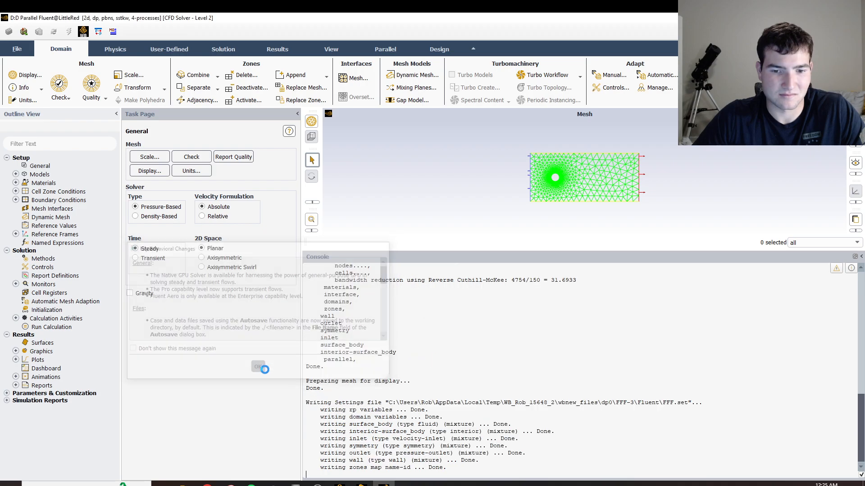
click(16, 175)
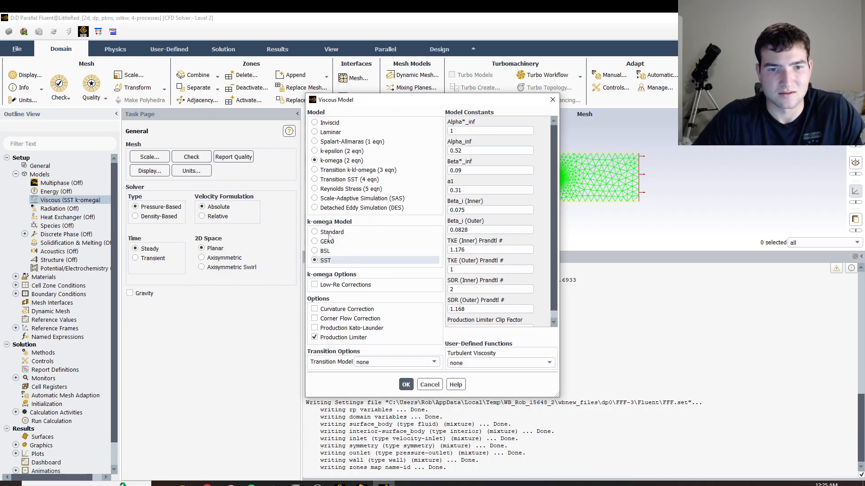
click(327, 151)
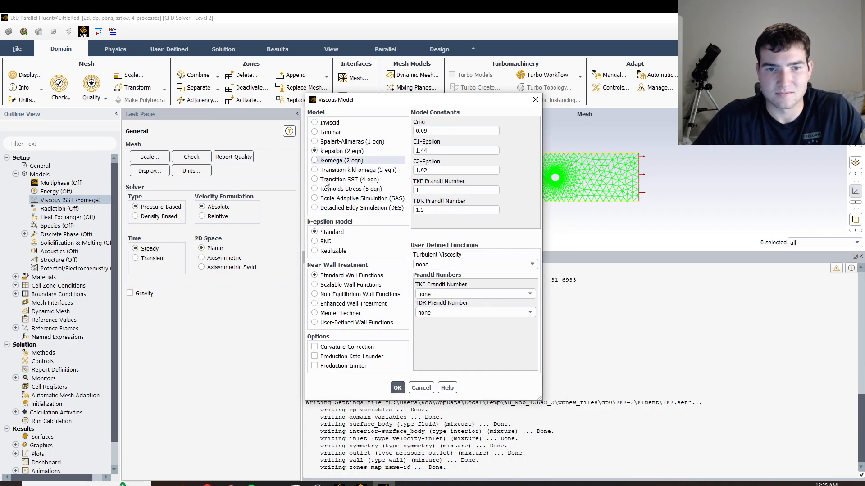
click(335, 304)
click(322, 347)
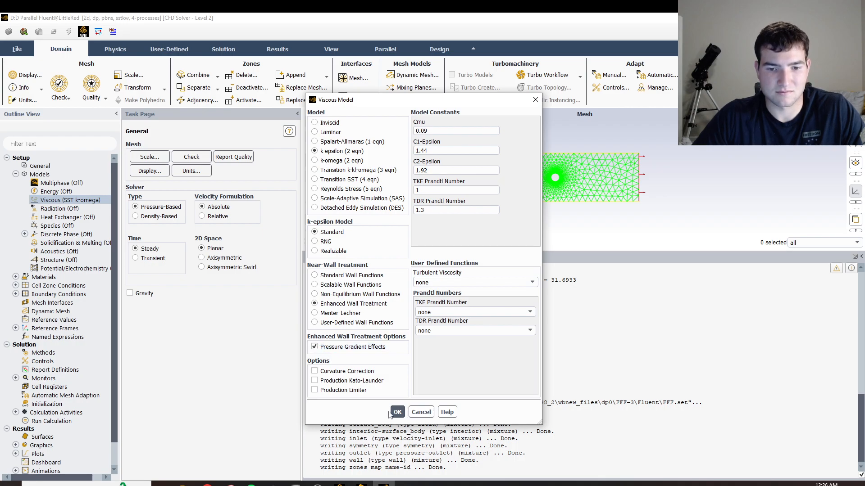
click(397, 412)
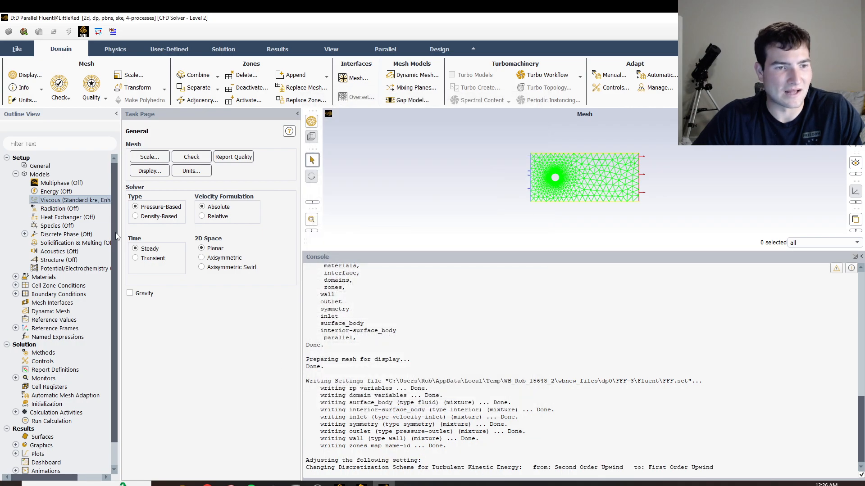
Open the air fluid material for editing and set its constant density to 2 kg/m³.
click(15, 277)
click(24, 286)
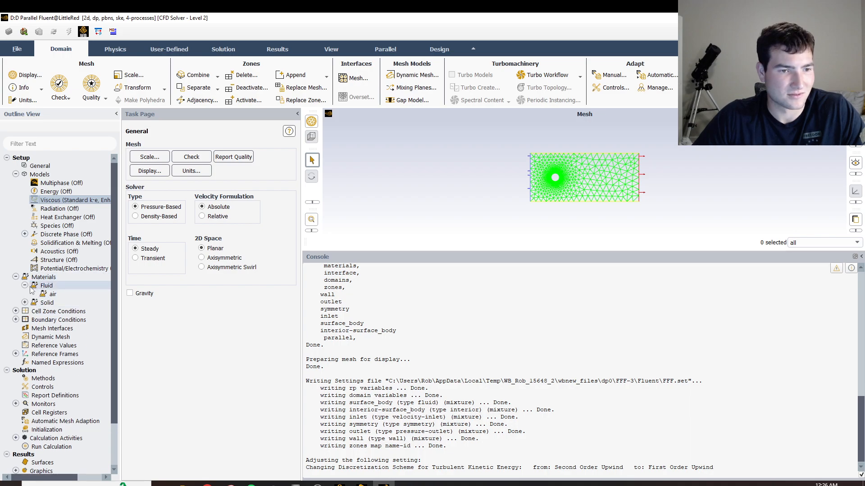
double_click(46, 293)
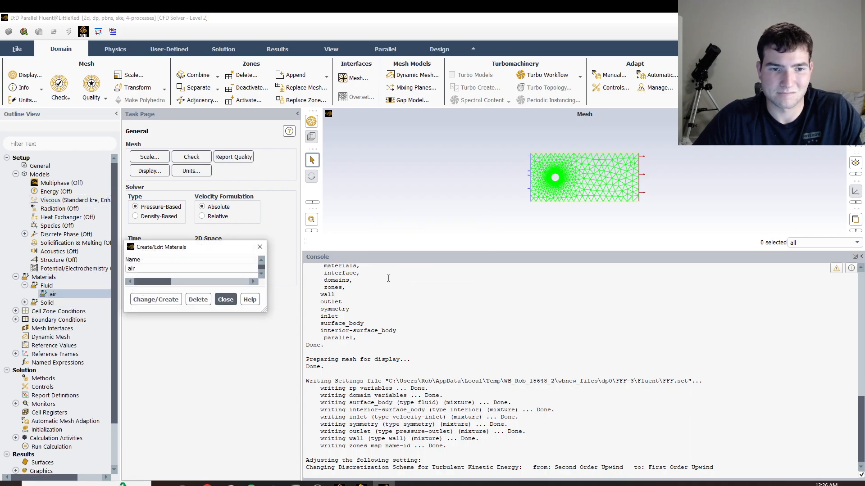
click(409, 244)
key(BackSpace)
key(BackSpace)
key(BackSpace)
key(BackSpace)
key(BackSpace)
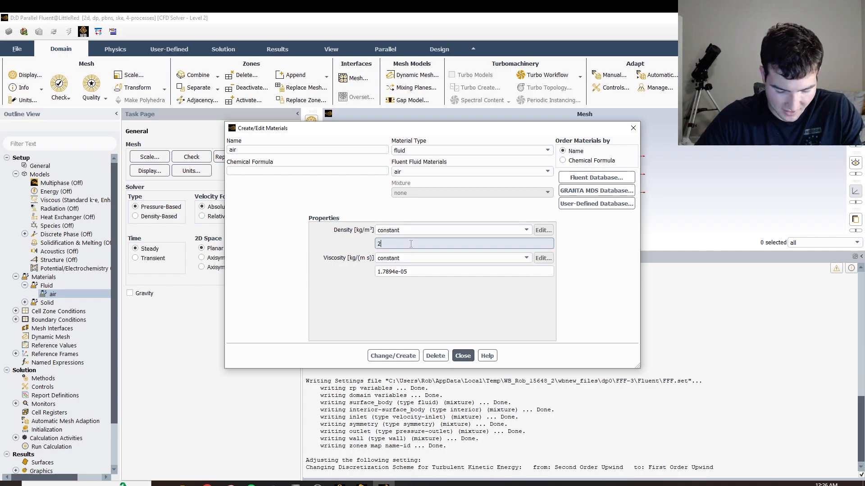
text(2)
Set air's constant viscosity to 0.1 kg/(m s), apply the material change and close the material editor.
key(Tab)
key(shift+Left)
key(shift+Left)
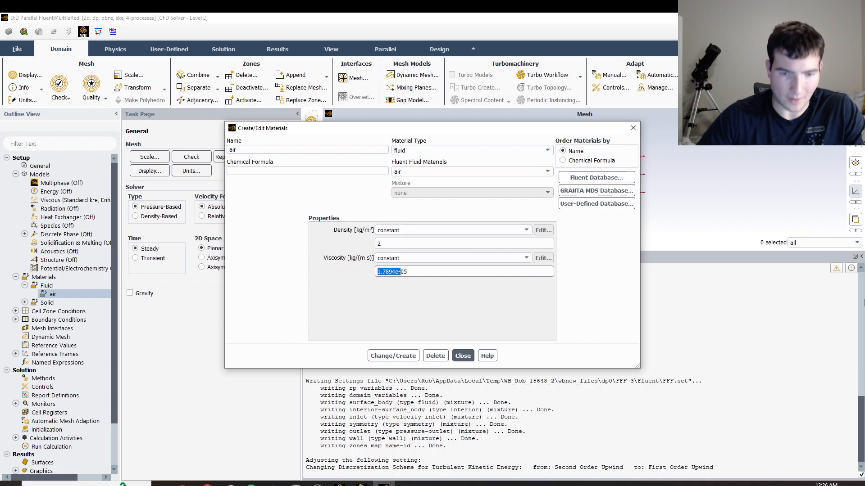
key(BackSpace)
key(Delete)
key(Delete)
text(0.1)
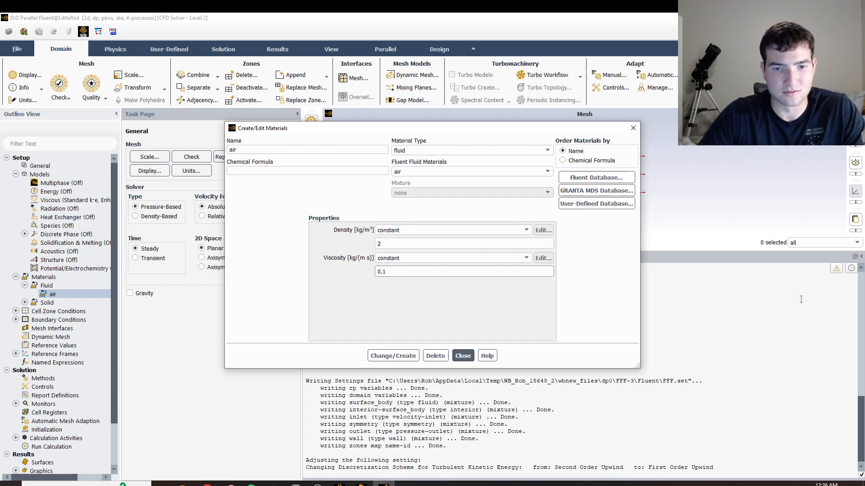
click(460, 311)
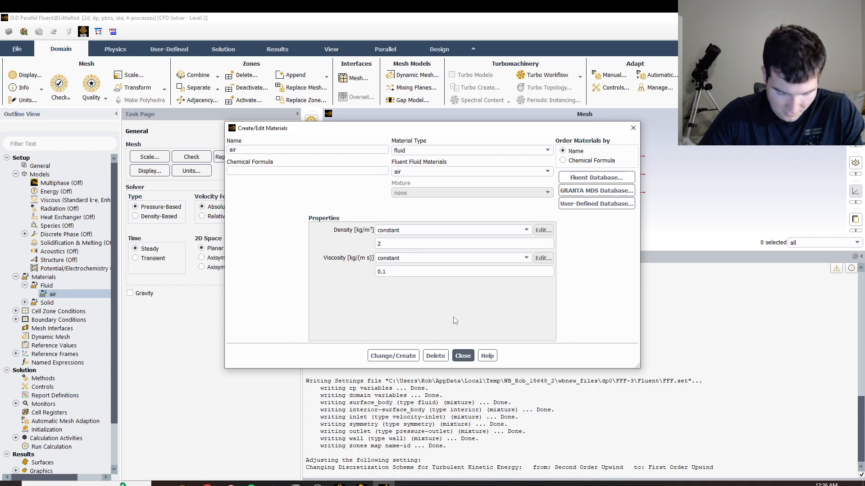
click(394, 356)
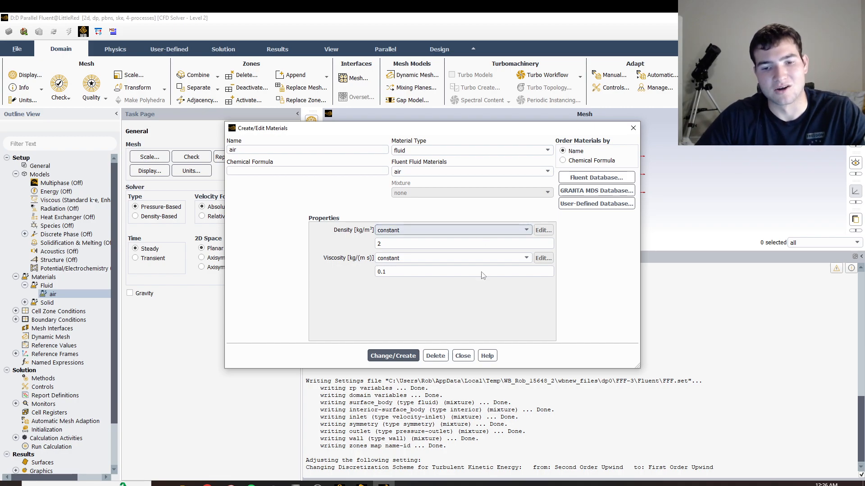
click(462, 356)
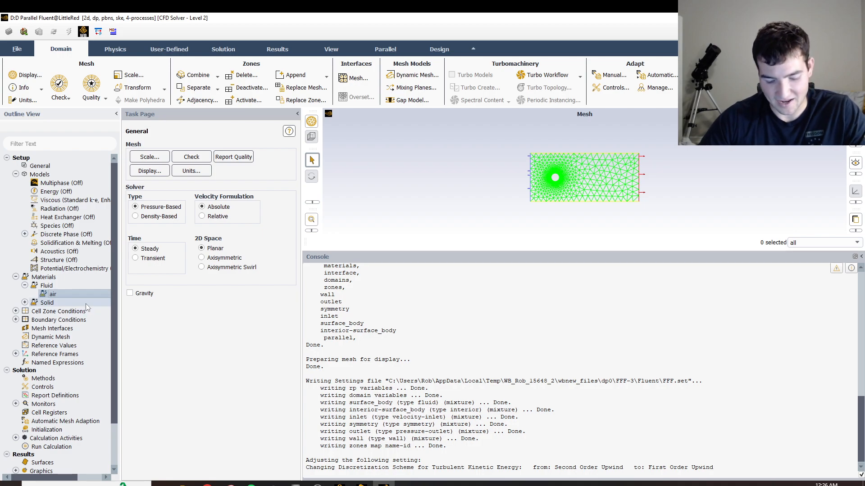
Set the inlet boundary's velocity magnitude to 20 m/s and apply it.
double_click(43, 320)
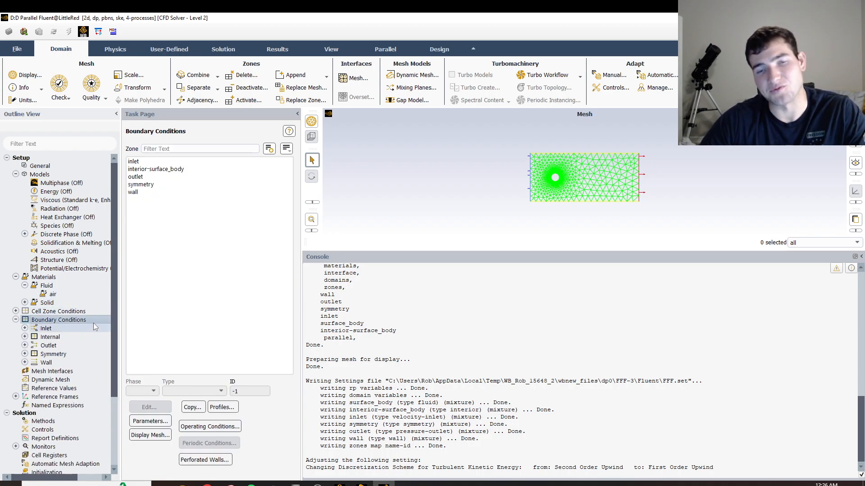
click(142, 161)
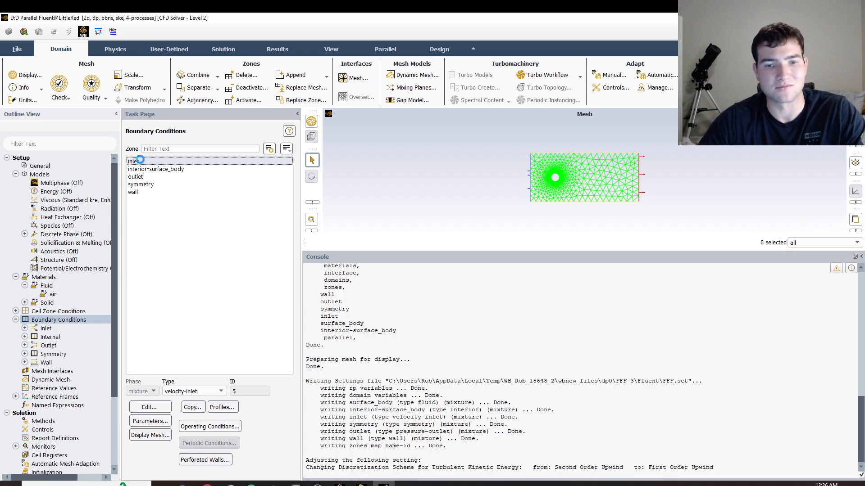
double_click(141, 162)
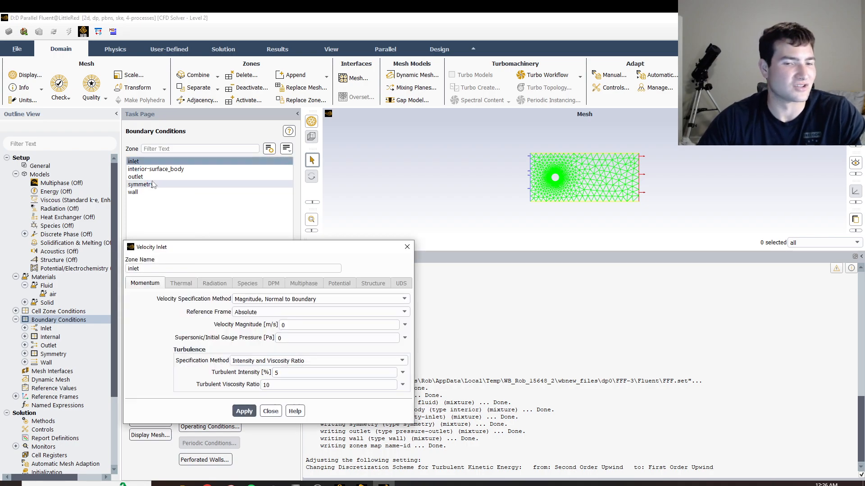
double_click(301, 324)
text(200)
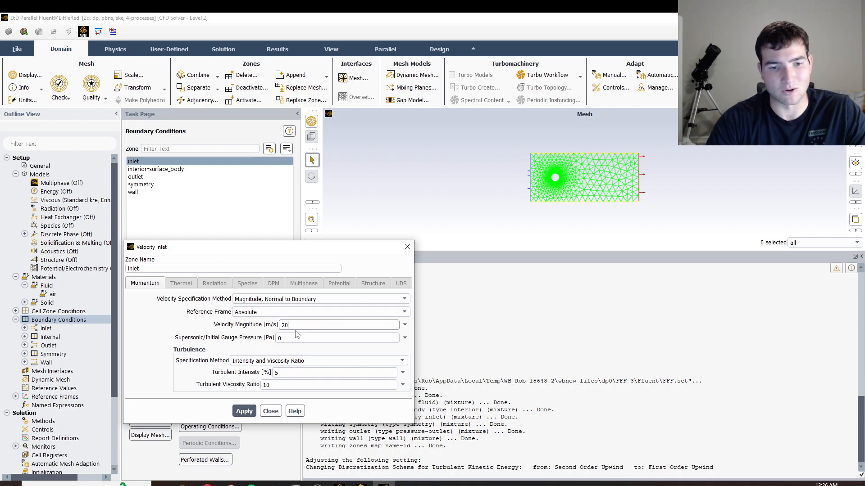
click(246, 413)
click(269, 411)
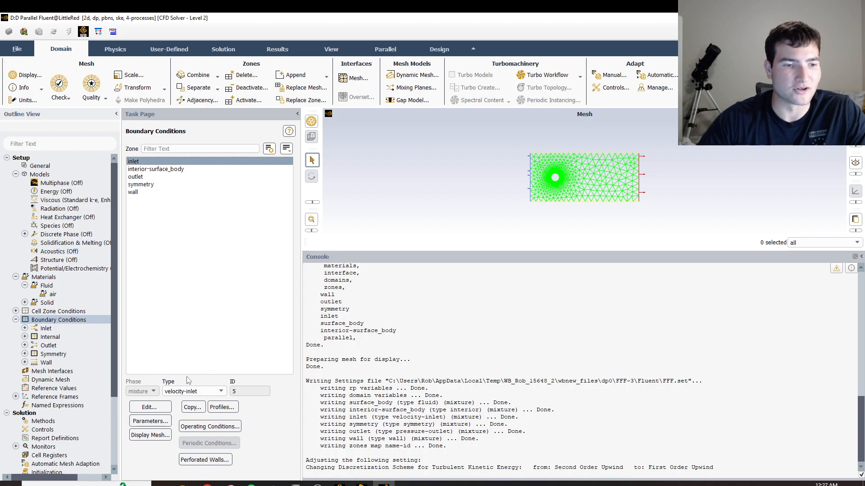
Compute the reference values from the inlet and choose surface_body as the reference zone.
scroll(44, 299, down, 4)
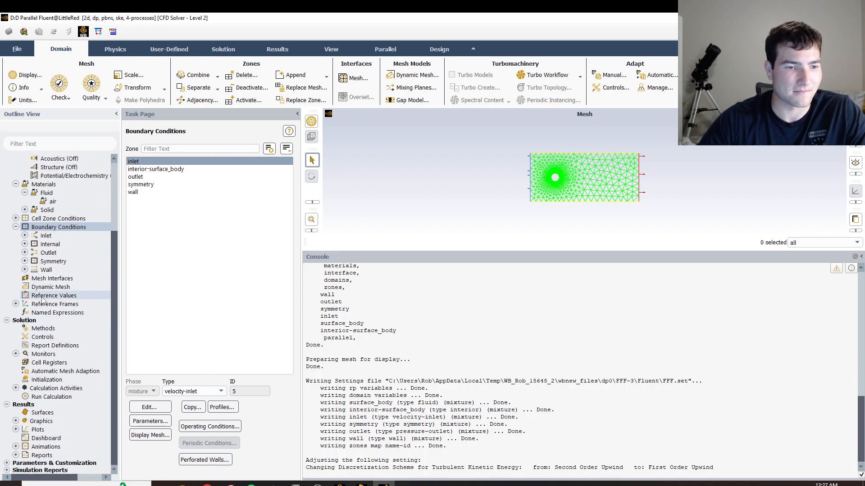
click(44, 297)
click(291, 154)
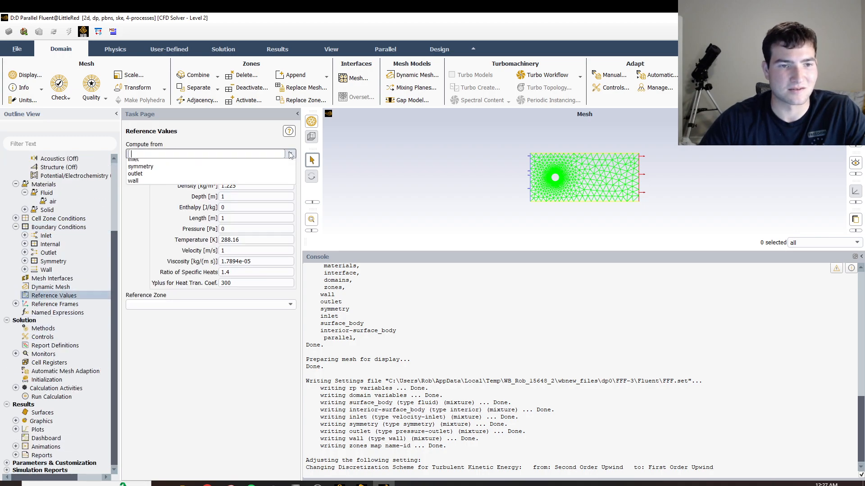
click(198, 180)
click(290, 305)
click(185, 321)
Set the reference area to 19.635 m² and the reference length to 5 m.
click(241, 175)
text(9)
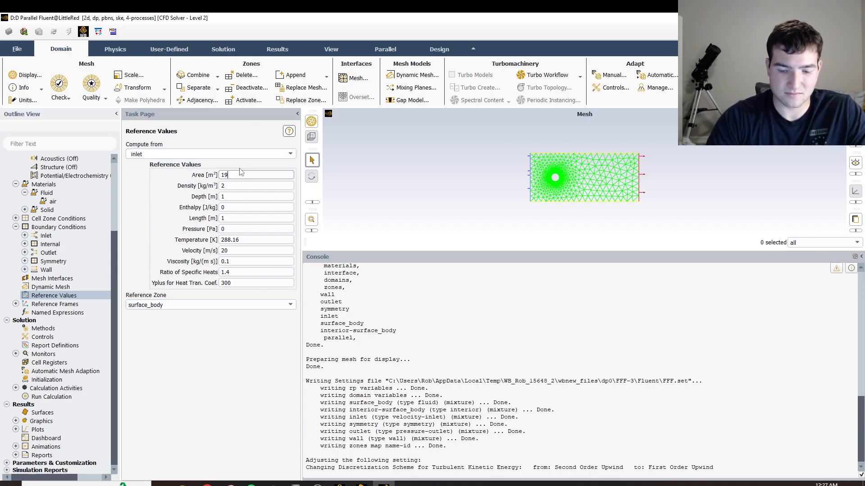
text(.635)
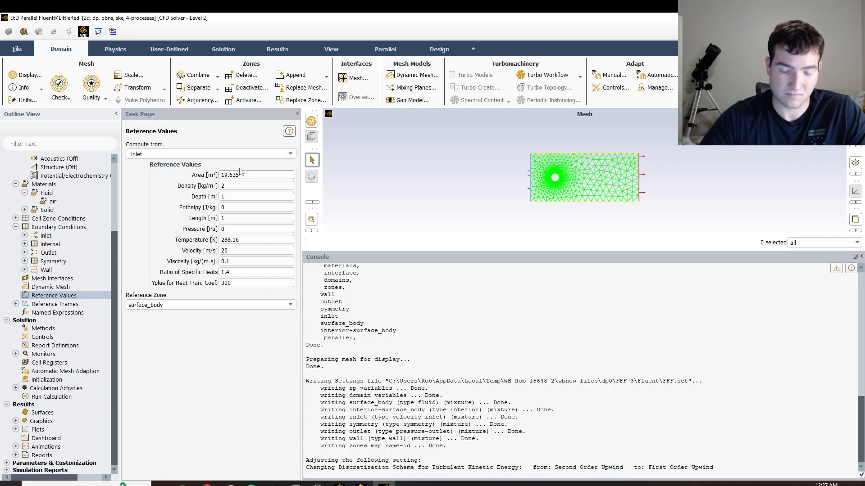
click(232, 218)
key(BackSpace)
text(5)
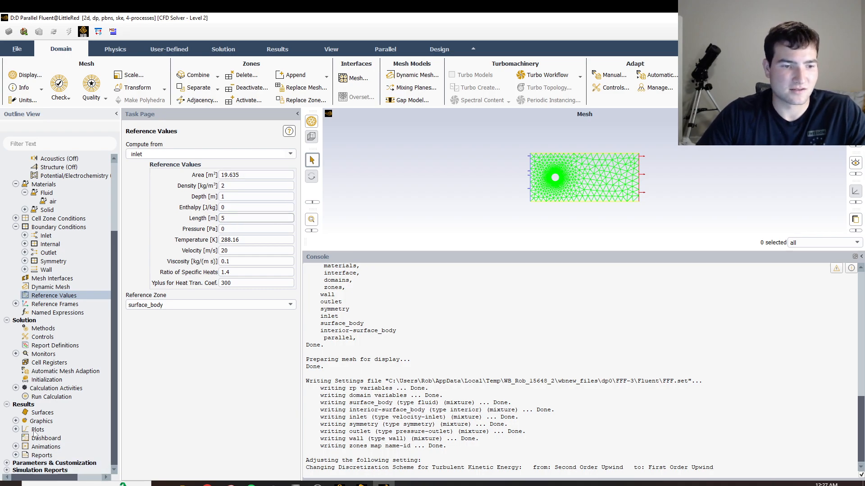
Initialize the solution with hybrid initialization and run the calculation with 500 iterations.
click(43, 381)
click(184, 181)
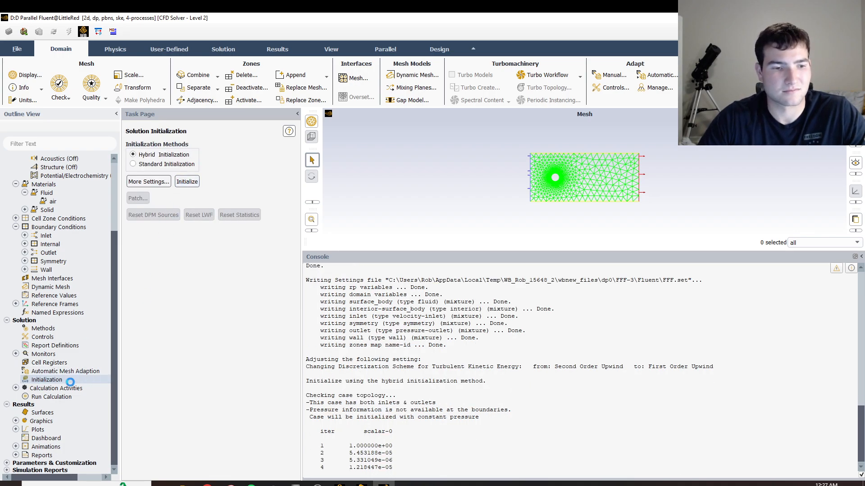
click(66, 396)
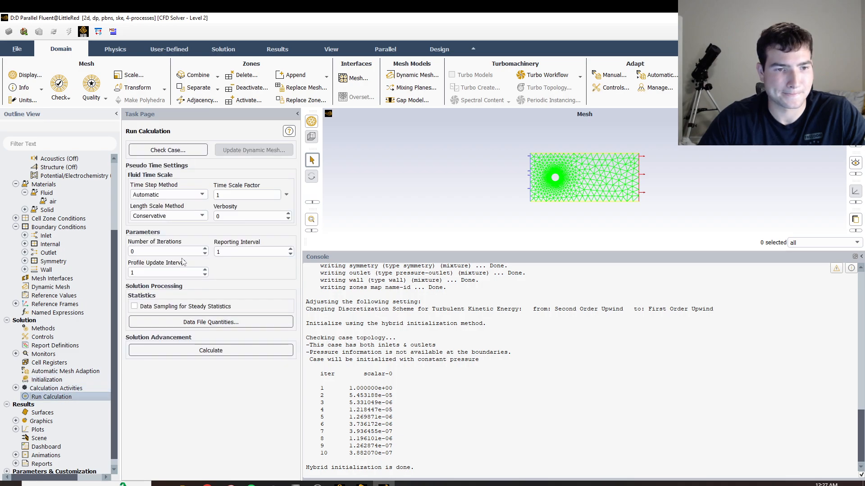
click(172, 250)
text(500)
click(199, 350)
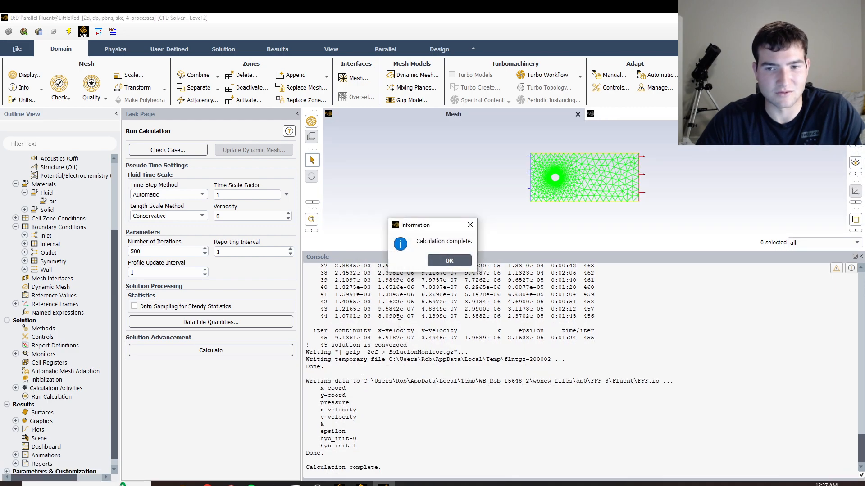
click(449, 261)
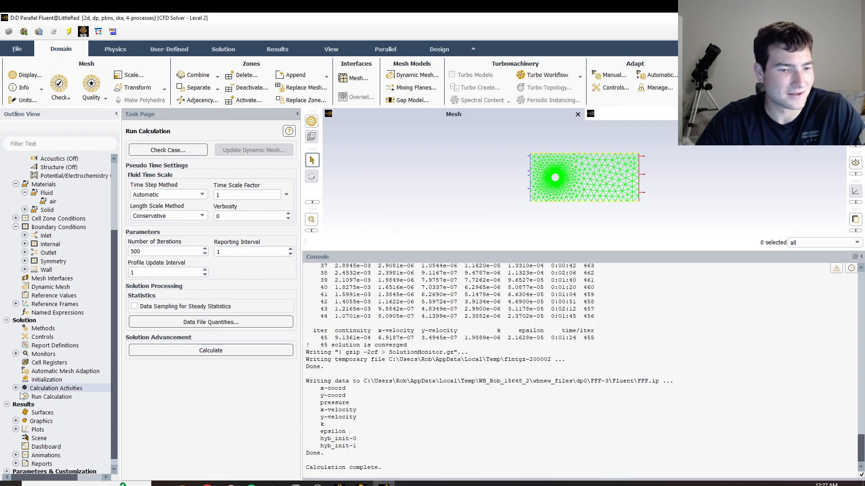
Print a force report for the wall zone along direction vector X 1, Y 0.
click(16, 463)
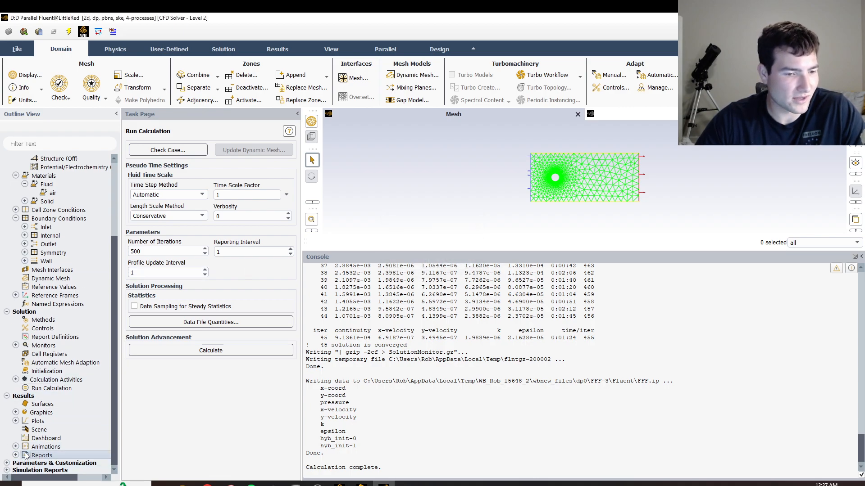
scroll(56, 471, down, 1)
scroll(56, 470, down, 1)
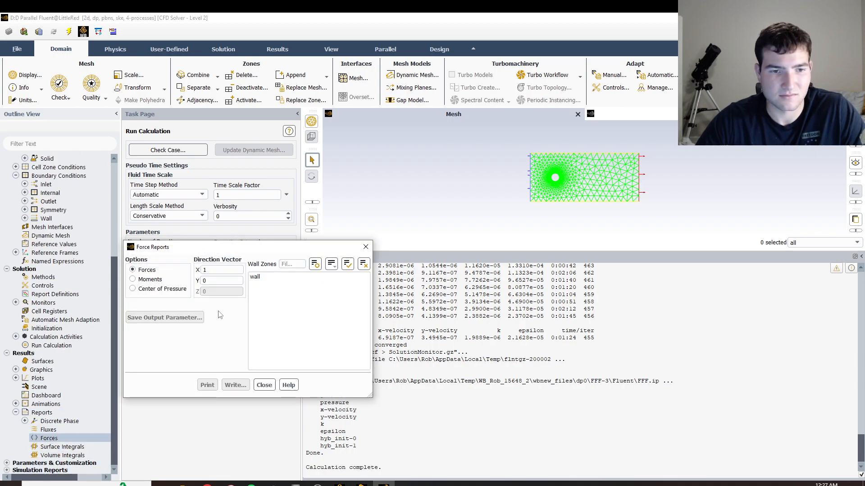
click(254, 277)
click(208, 385)
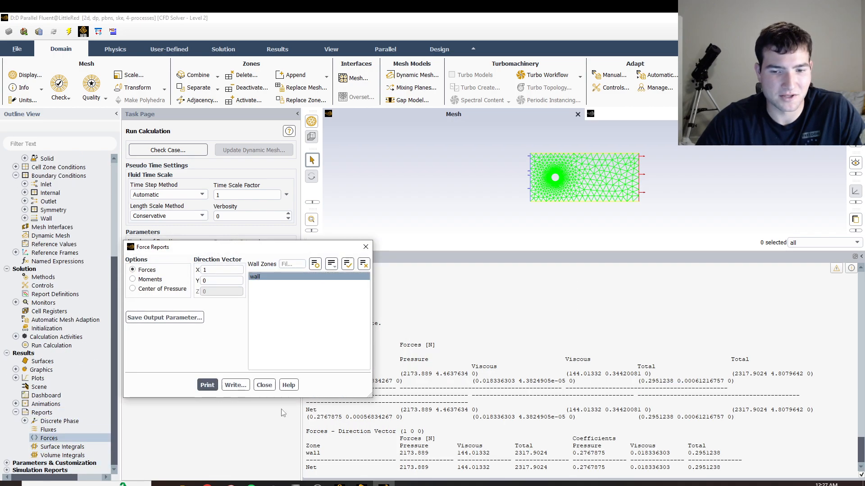
click(366, 247)
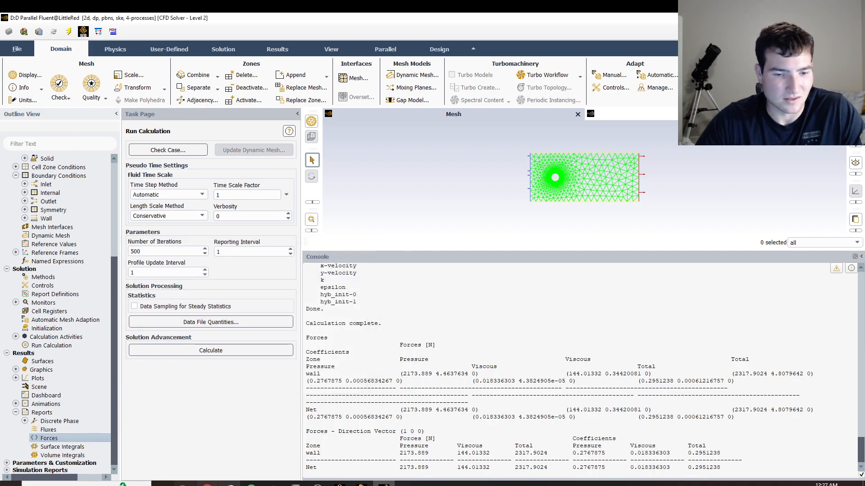
Switch to Workbench, open system D's Results in CFD-Post and orient the view normal to the XY plane.
click(338, 484)
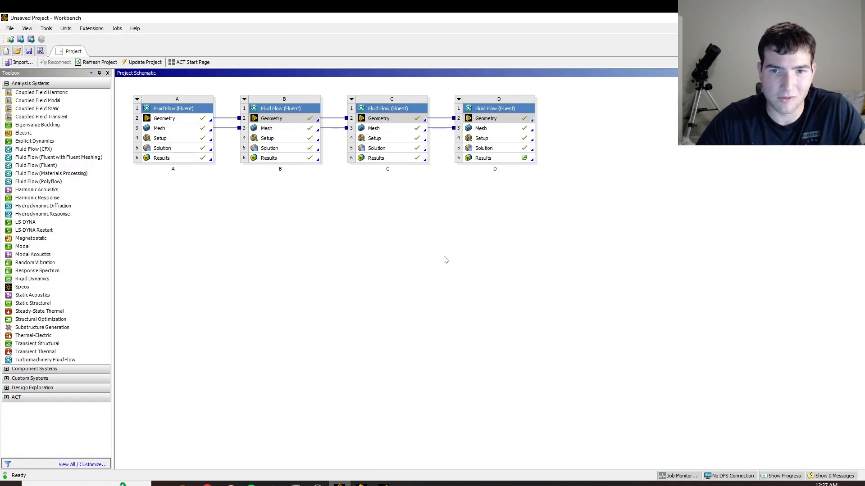
double_click(494, 159)
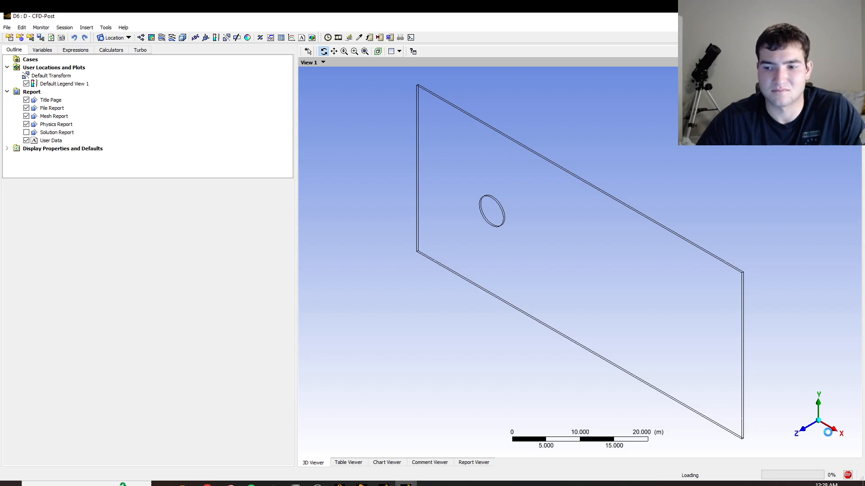
click(802, 430)
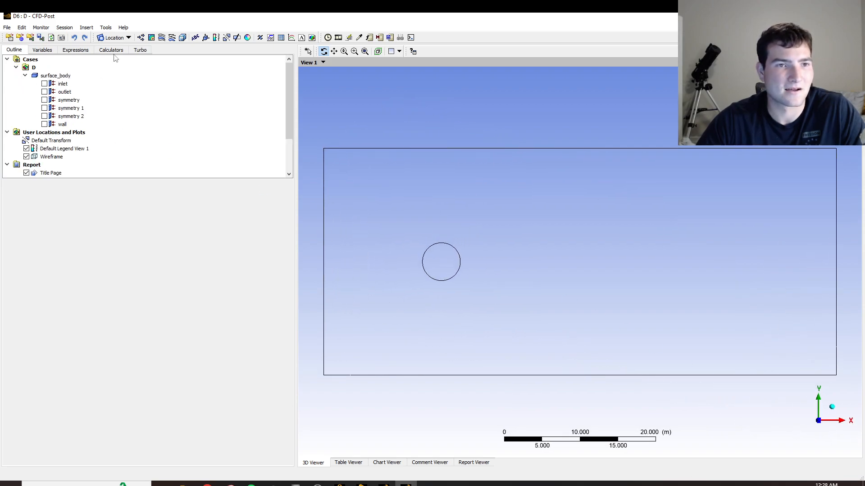
Insert a contour plot named velocity.
click(152, 39)
text(veo)
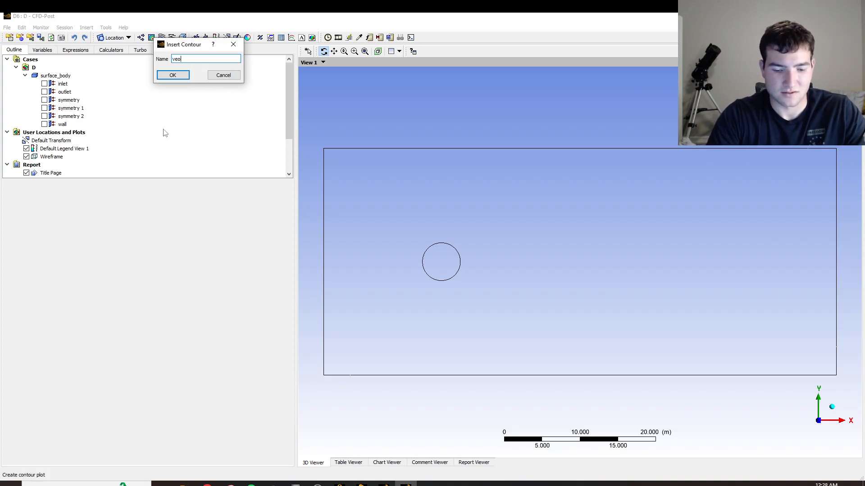
key(BackSpace)
text(locity)
click(173, 75)
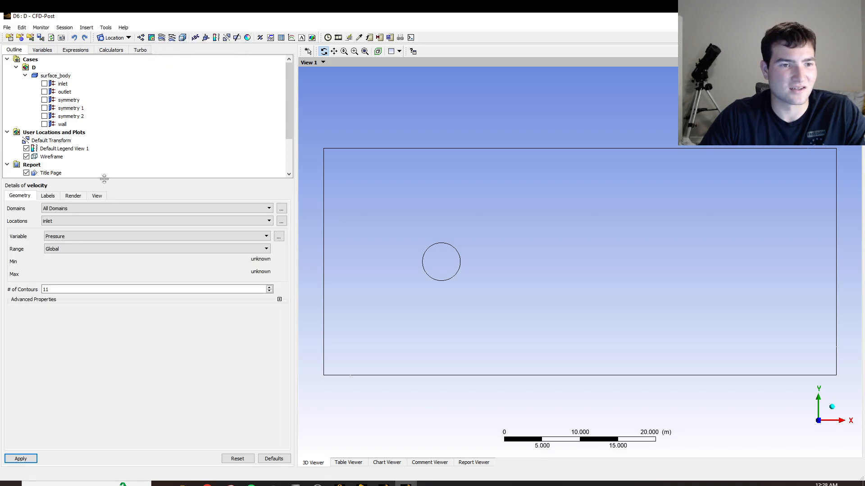
Define the velocity contour on symmetry 1 with variable Velocity and 50 contours, and apply it.
click(78, 225)
click(68, 243)
click(72, 221)
click(68, 249)
click(82, 249)
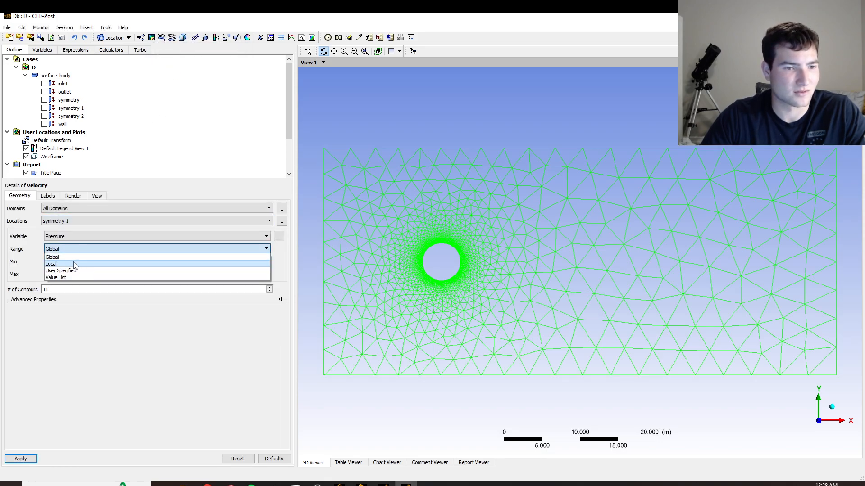
click(85, 236)
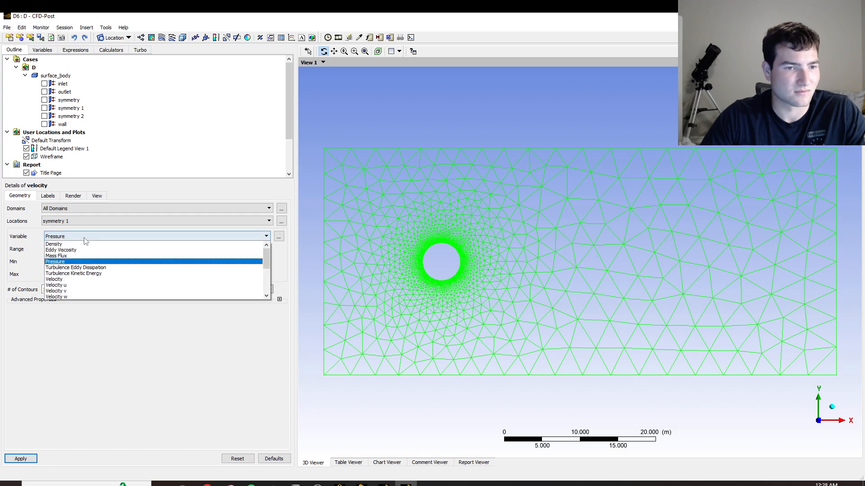
click(71, 279)
double_click(64, 290)
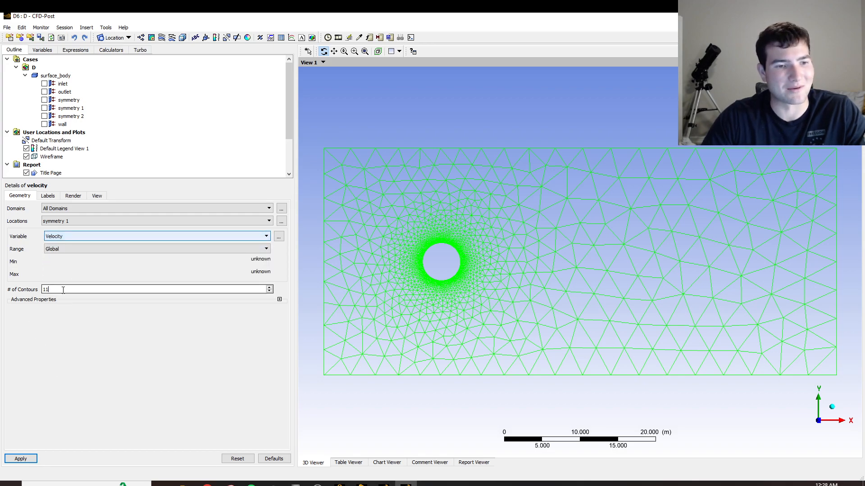
key(BackSpace)
text(50)
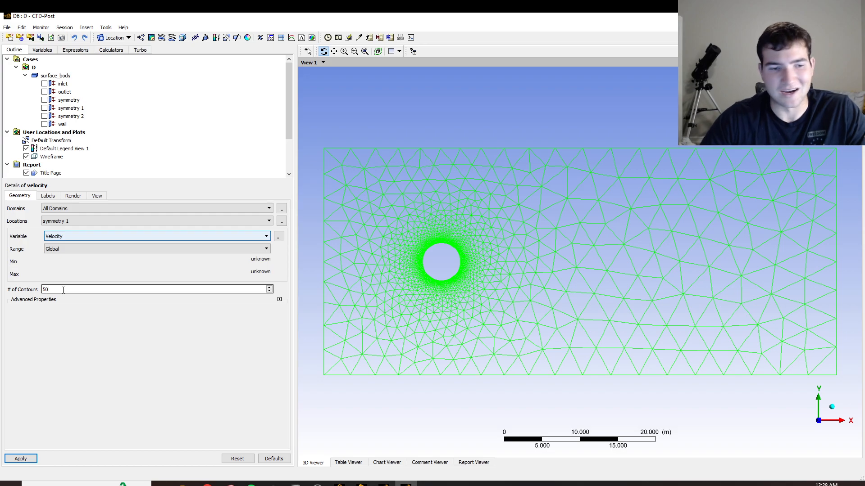
click(18, 459)
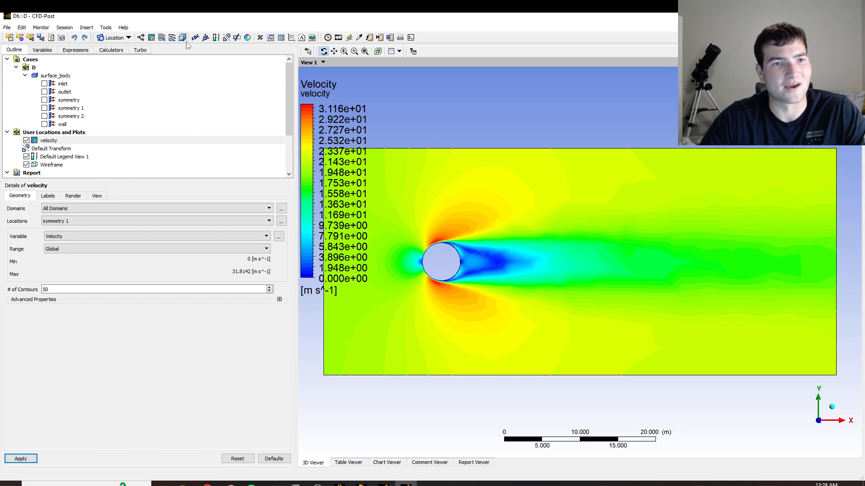
Insert a second contour plot named pressure.
click(152, 38)
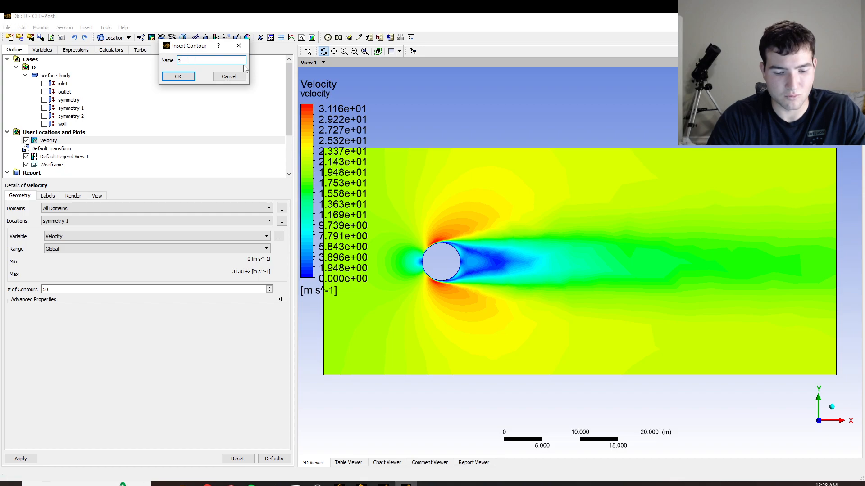
text(pressure)
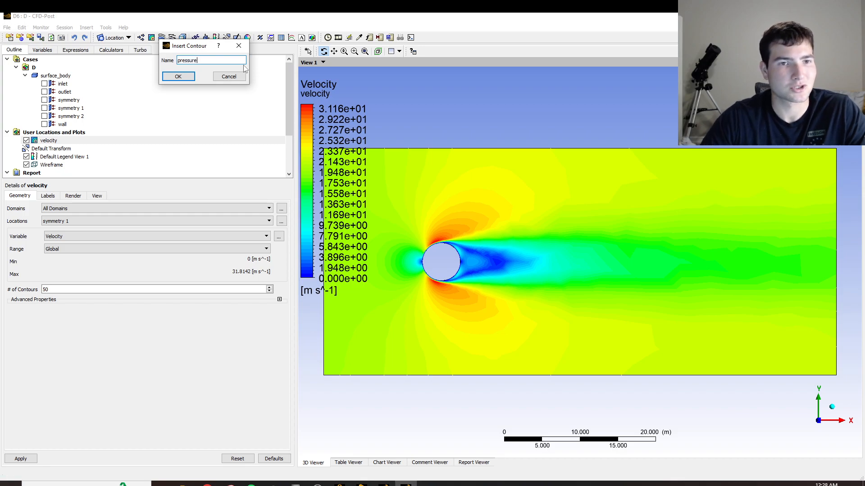
click(178, 76)
Define the pressure contour on symmetry 1 with variable Pressure and 50 contours, and apply it.
click(61, 221)
click(60, 226)
click(67, 235)
click(64, 260)
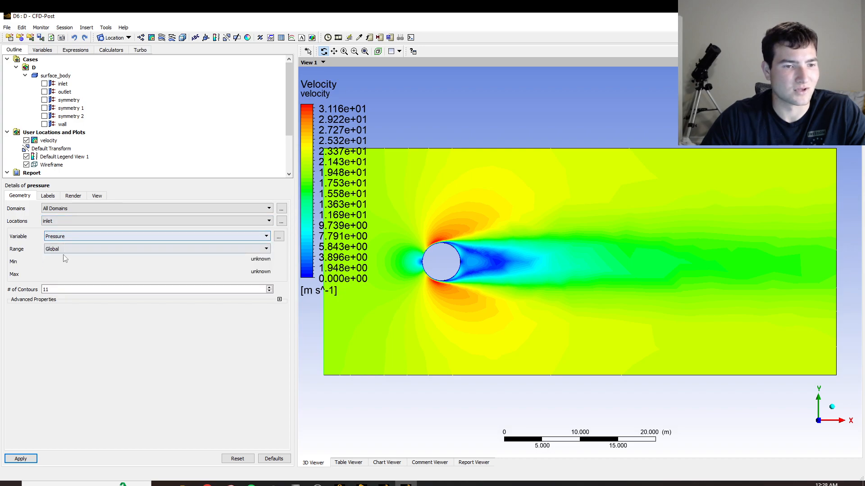
click(77, 220)
click(58, 246)
click(61, 289)
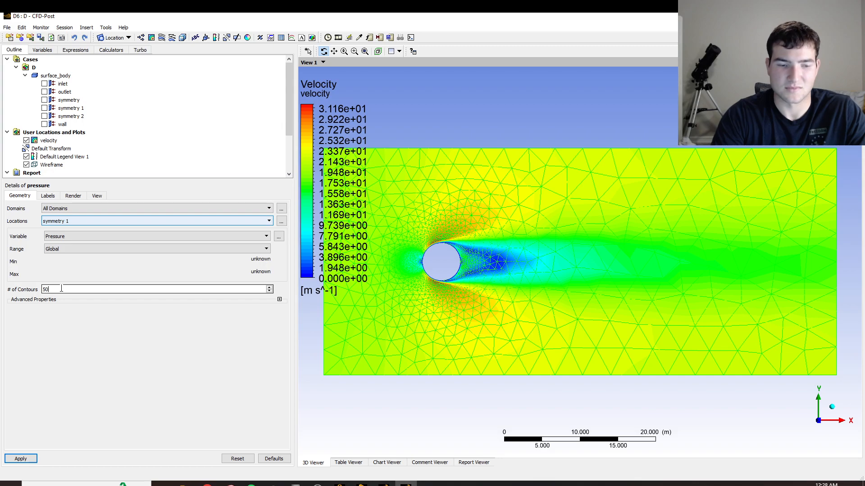
key(BackSpace)
key(BackSpace)
text(50)
click(23, 459)
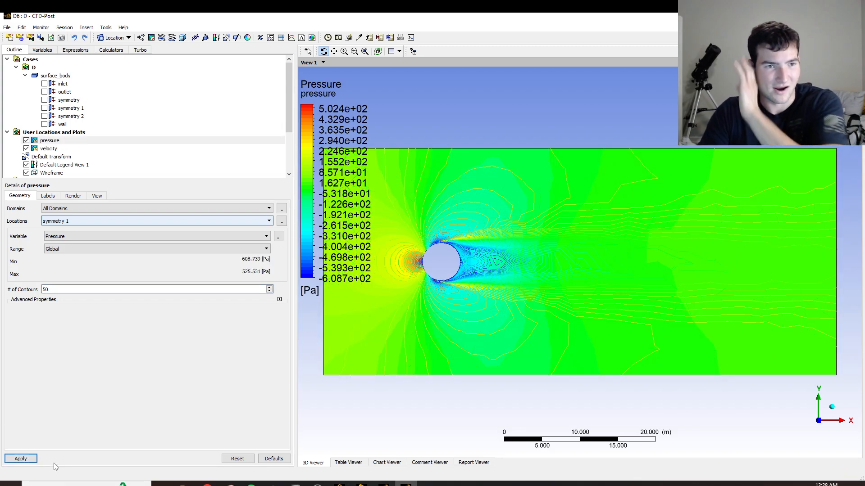
Insert a 3D velocity streamline plot starting from the inlet with 100 equally spaced points.
click(168, 39)
click(189, 75)
double_click(84, 265)
text(100)
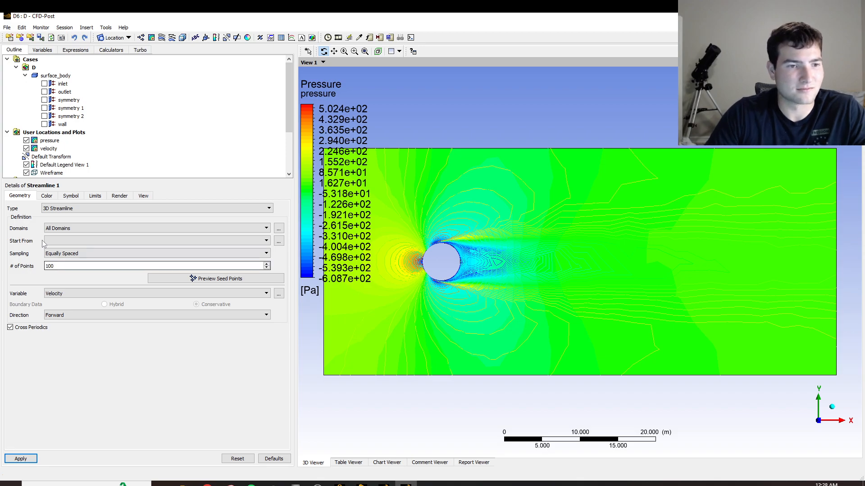
click(52, 241)
click(58, 250)
click(35, 458)
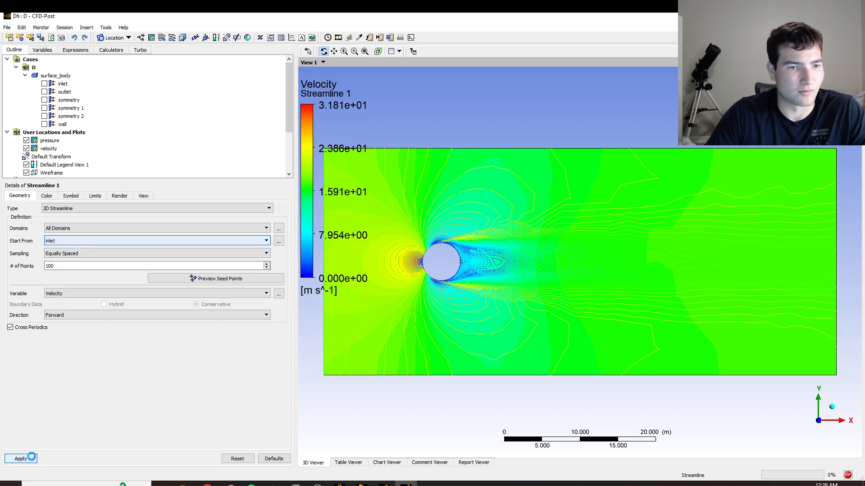
Hide the pressure and velocity contours and examine the streamlines around the circle and in its wake.
click(26, 140)
click(27, 148)
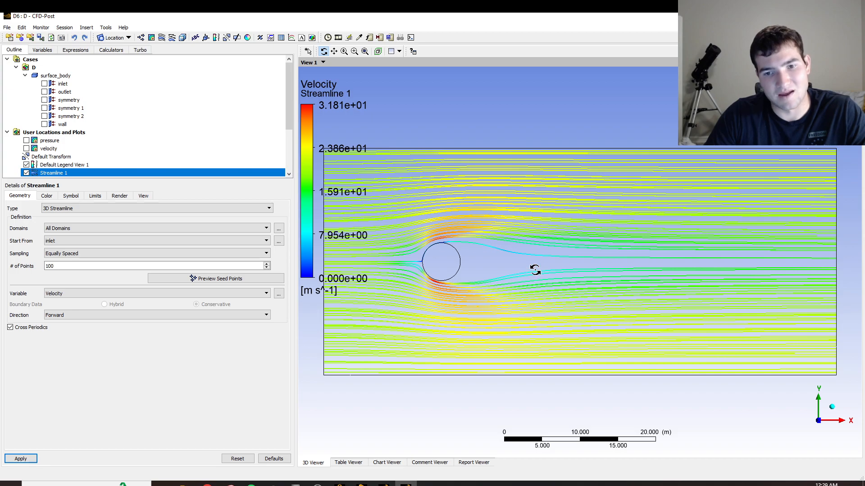
right_drag(393, 205, 569, 325)
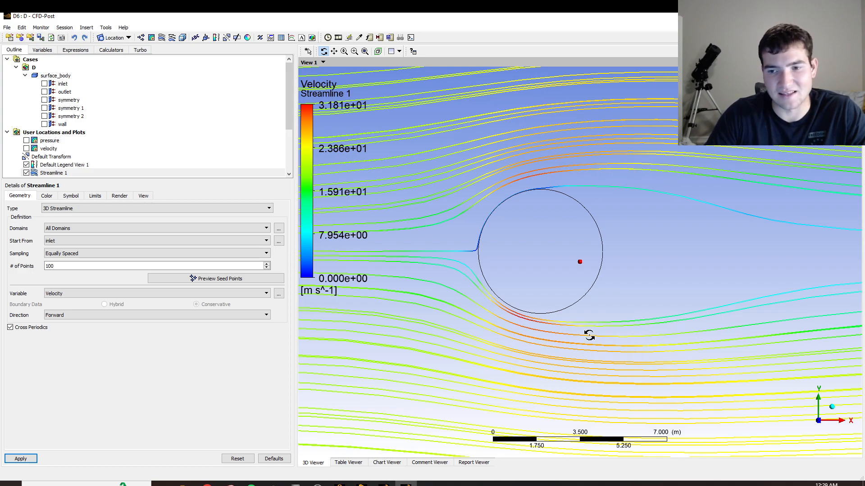
scroll(569, 278, down, 2)
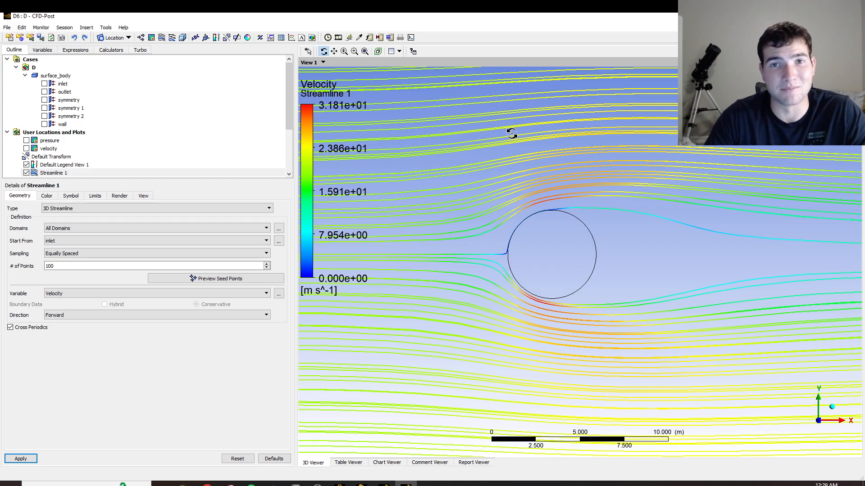
scroll(550, 181, down, 8)
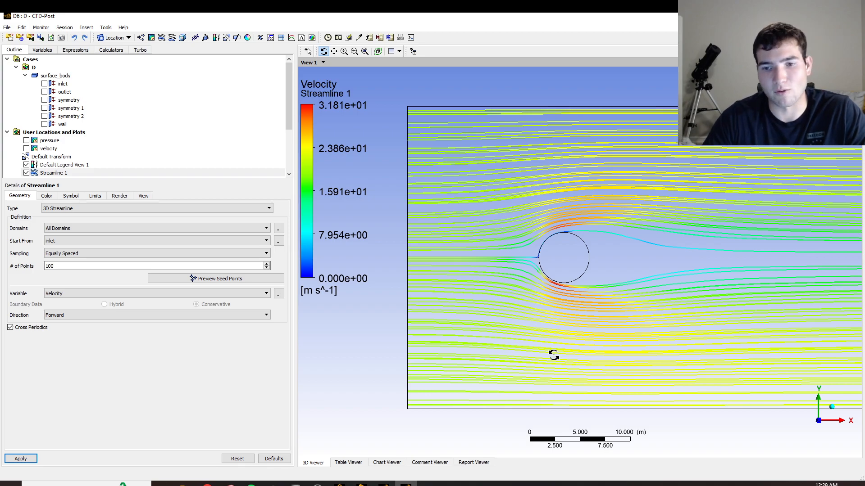
scroll(704, 280, down, 2)
scroll(768, 257, down, 3)
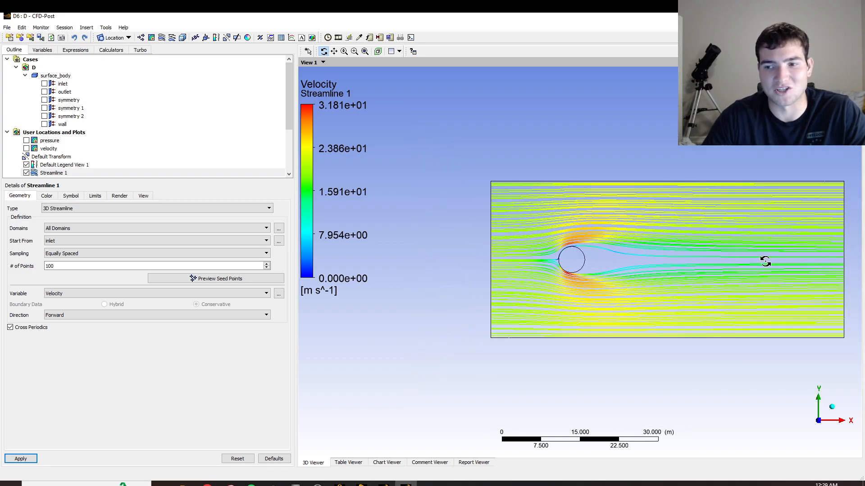
right_drag(432, 147, 857, 373)
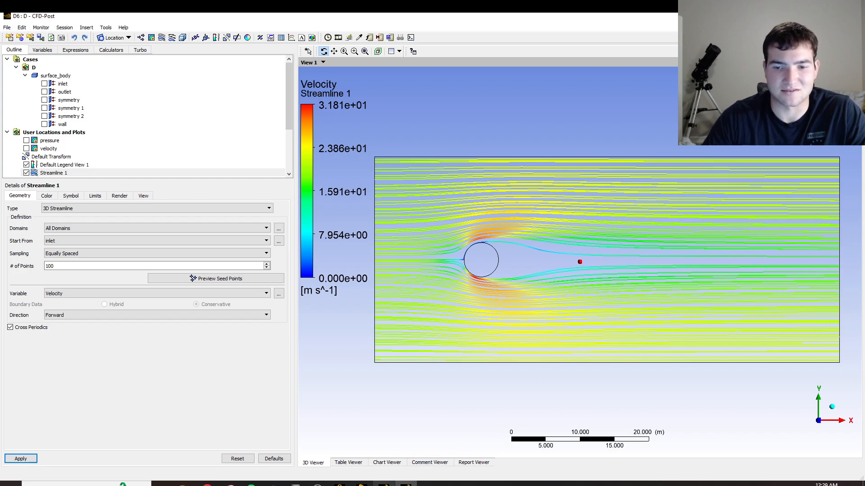
Switch to case D's Fluent session and quit it.
mouse_move(383, 484)
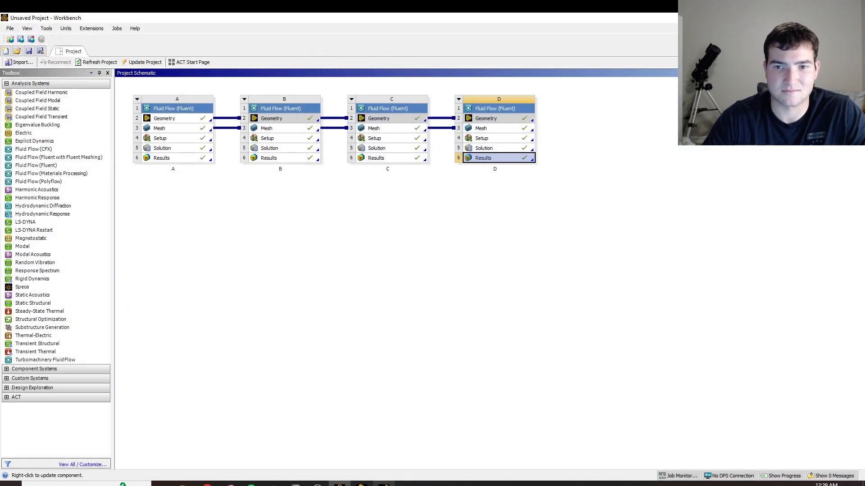
click(384, 483)
click(854, 18)
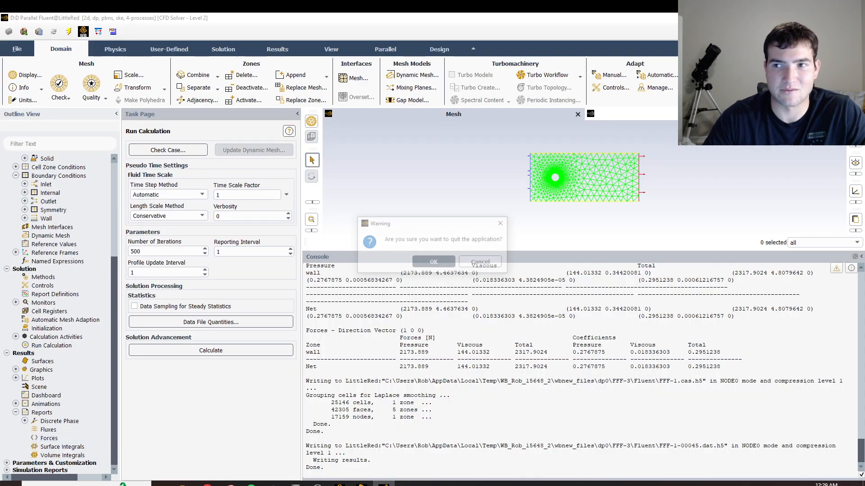
click(435, 263)
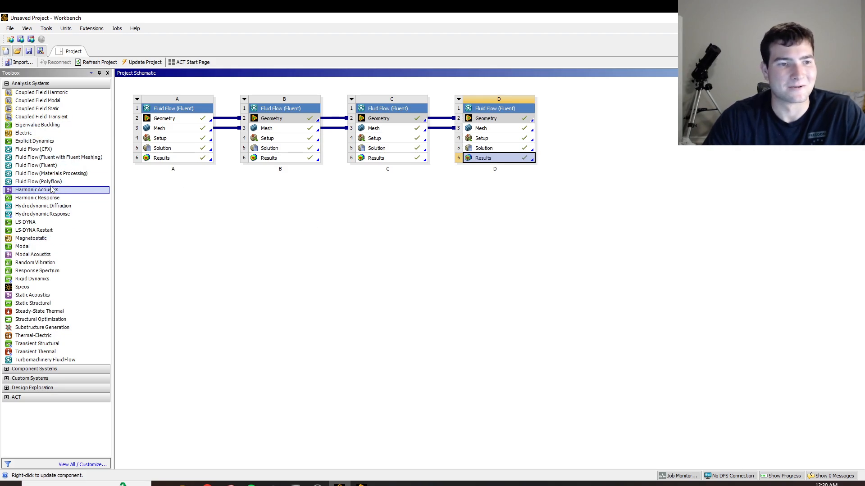
Add a new Fluid Flow (Fluent) system beside system D in the Workbench project schematic and name it E.
click(49, 166)
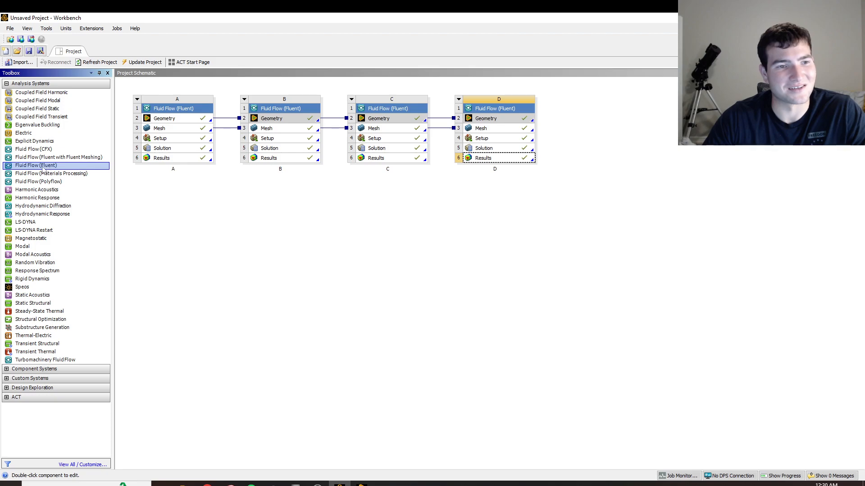
drag(45, 167, 39, 167)
drag(608, 116, 600, 134)
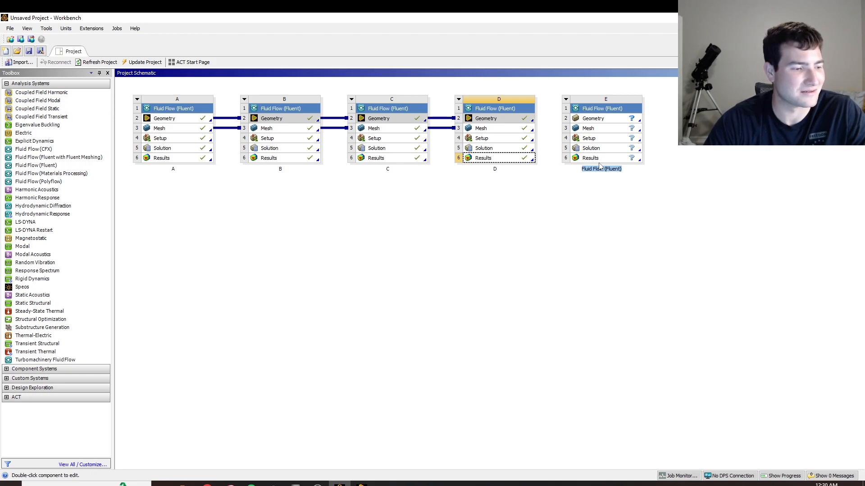
key(BackSpace)
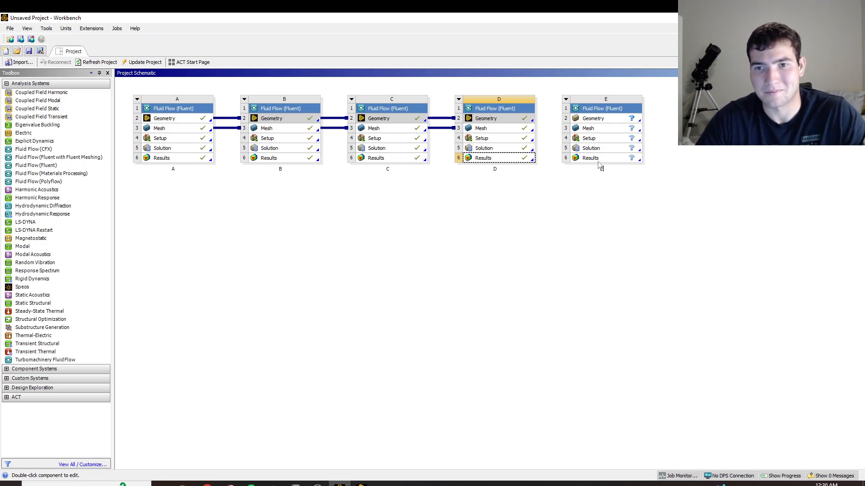
Link system D's Geometry and Mesh cells to the matching cells of system E.
click(545, 115)
drag(527, 120, 587, 120)
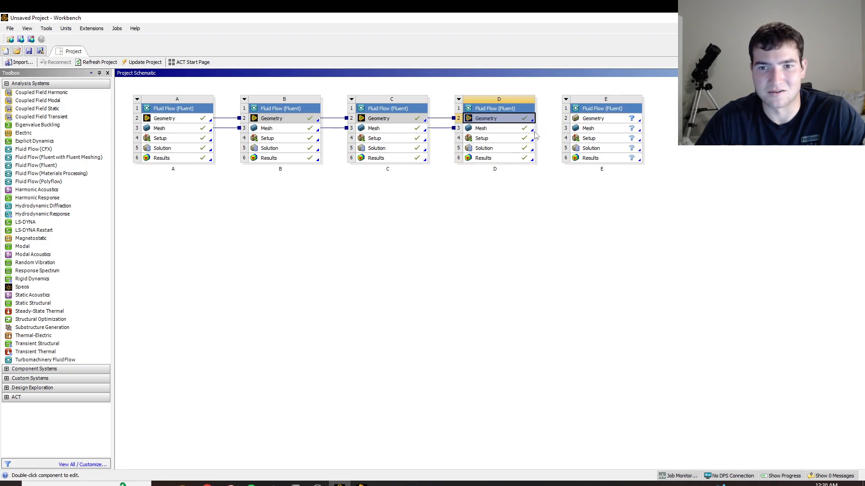
click(532, 130)
drag(532, 131, 598, 132)
Launch Fluent from system E's Setup with double precision and 4 solver processes, and dismiss the behavioral changes notice.
double_click(590, 139)
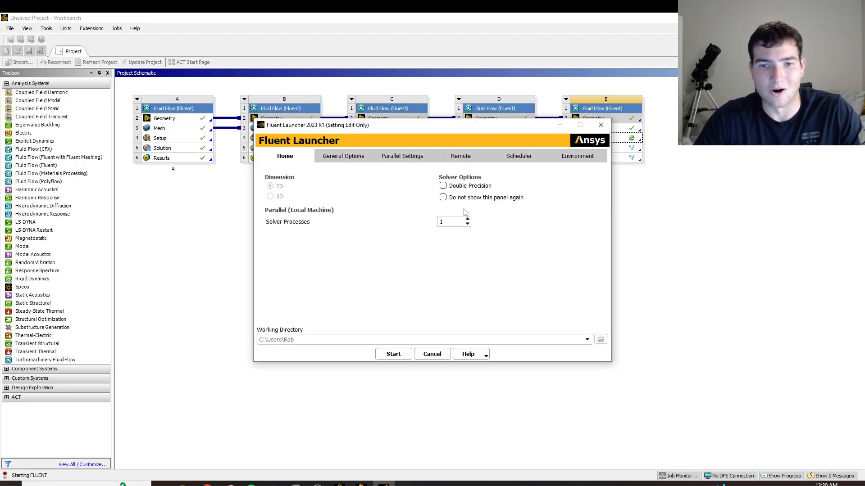
click(468, 220)
click(443, 185)
click(393, 354)
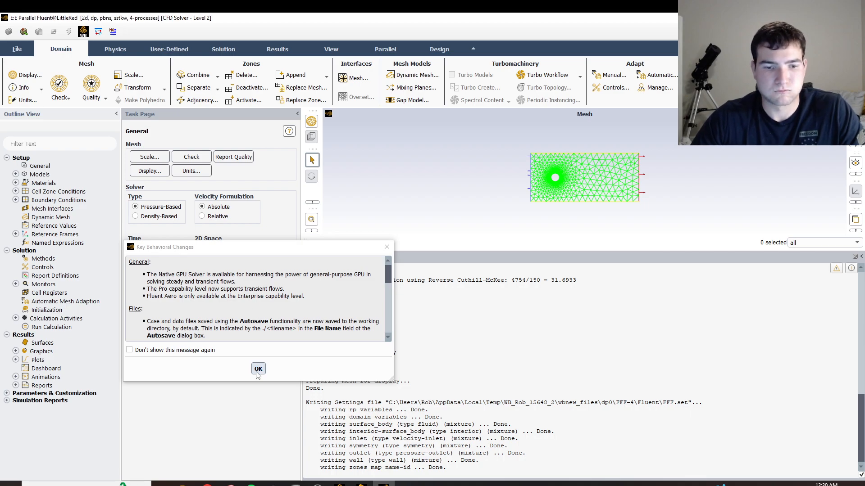
click(258, 370)
Set the viscous model to standard k-epsilon with Enhanced Wall Treatment and Pressure Gradient Effects.
click(16, 174)
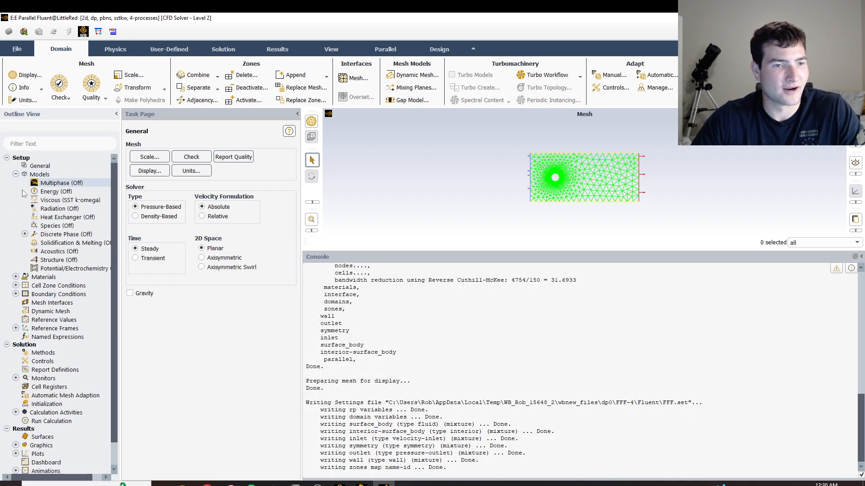
double_click(74, 201)
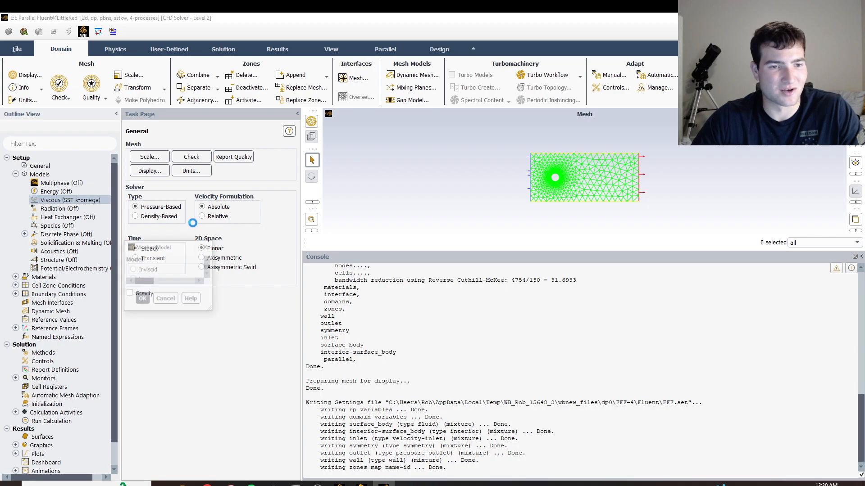
click(320, 152)
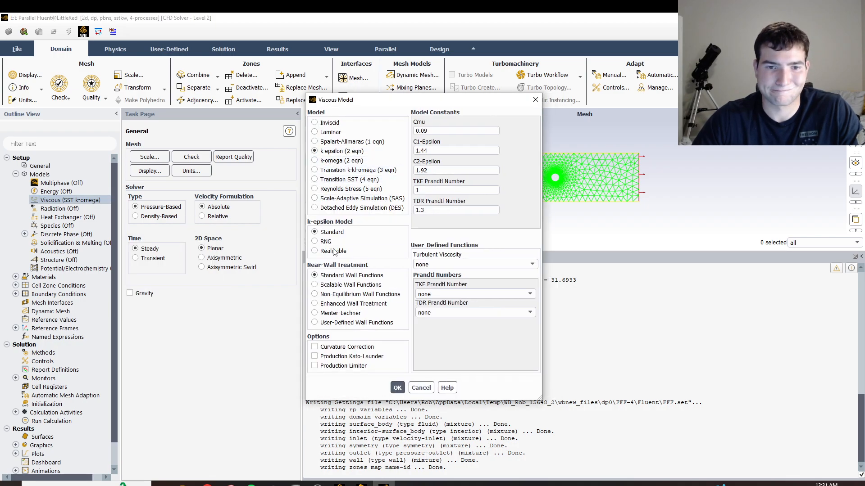
click(317, 304)
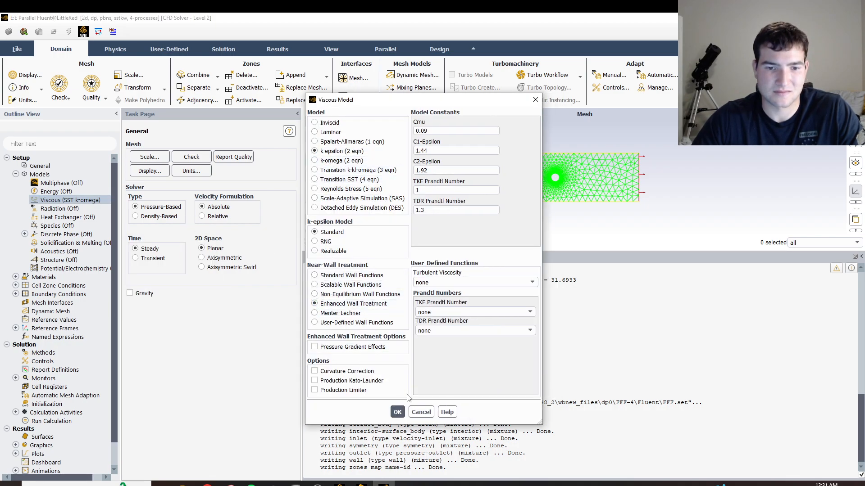
click(315, 347)
click(397, 413)
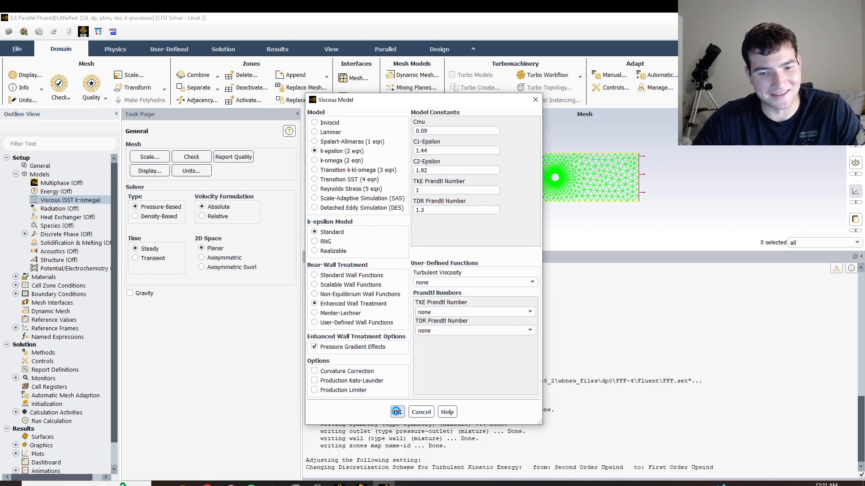
Set the fluid material air to a constant density of 2 kg/m³ and a viscosity of 0.0004 kg/(m s).
click(16, 277)
click(25, 285)
double_click(48, 295)
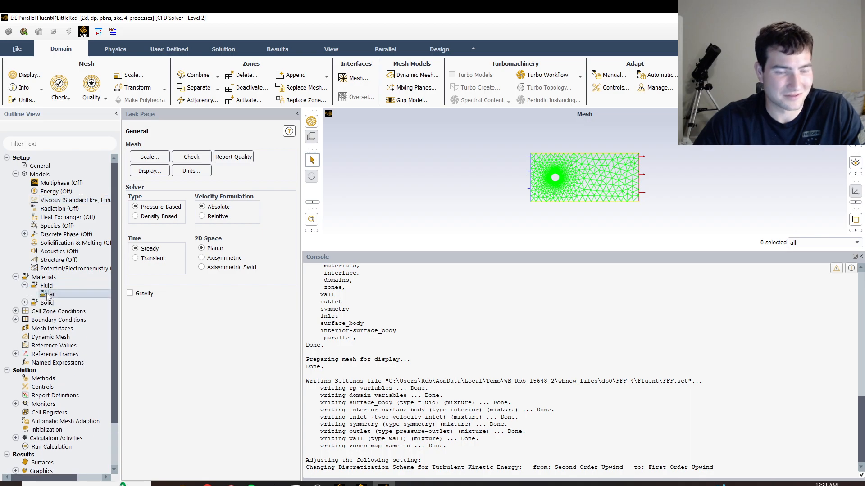
double_click(382, 245)
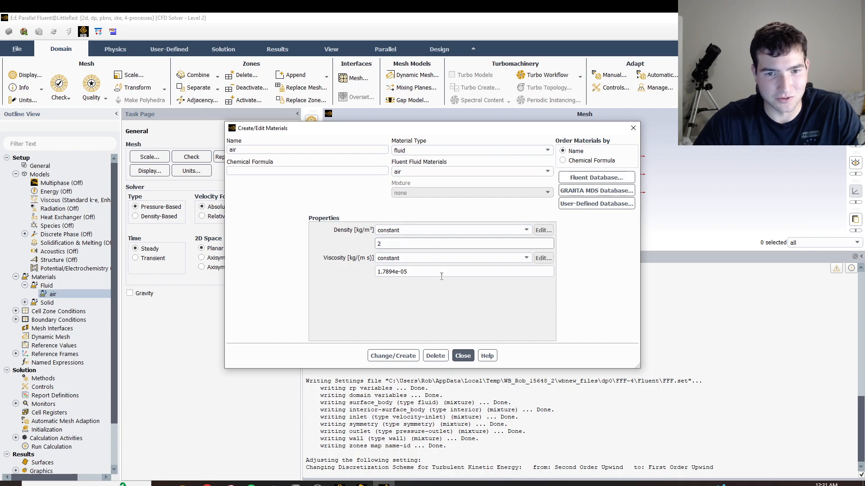
double_click(388, 271)
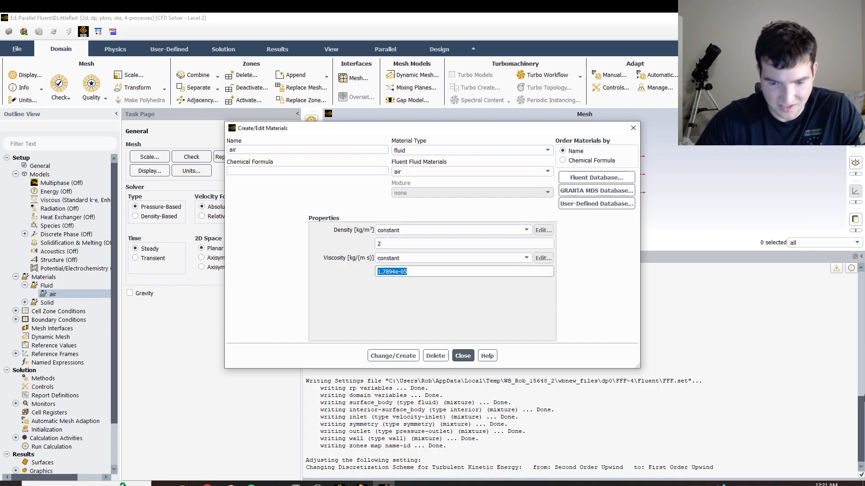
text(0.0004)
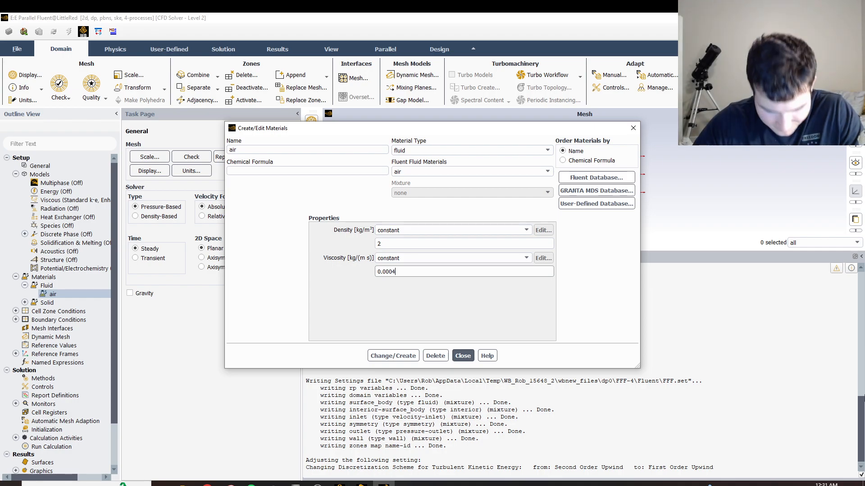
click(407, 356)
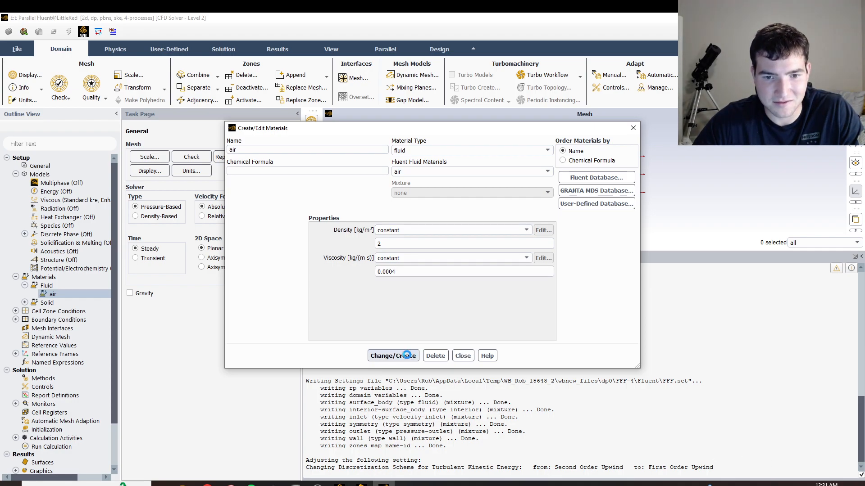
click(462, 356)
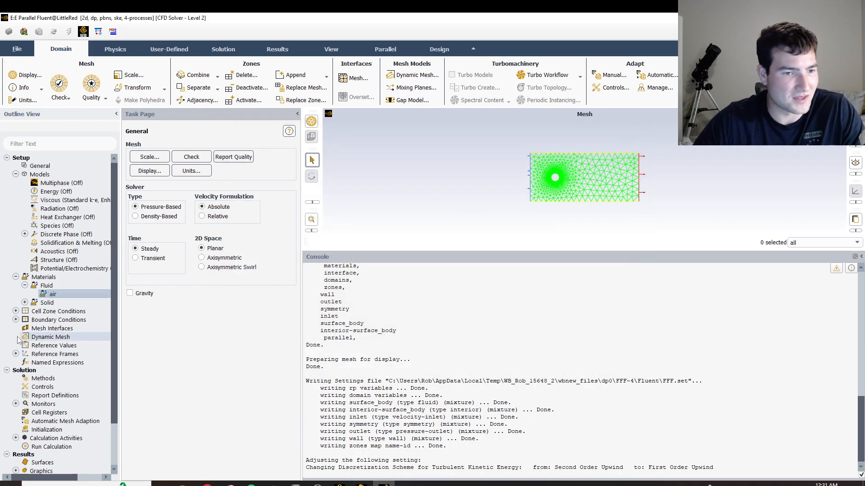
Set the inlet boundary's velocity magnitude to 20 m/s and apply it.
double_click(41, 319)
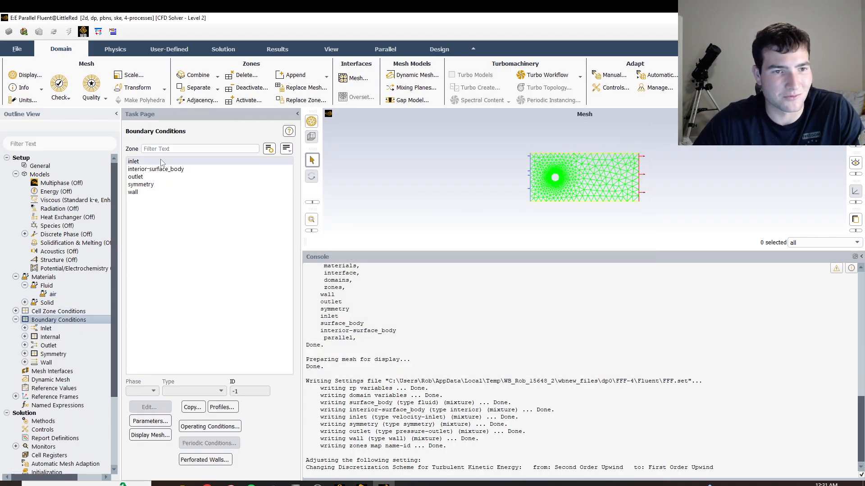
click(160, 161)
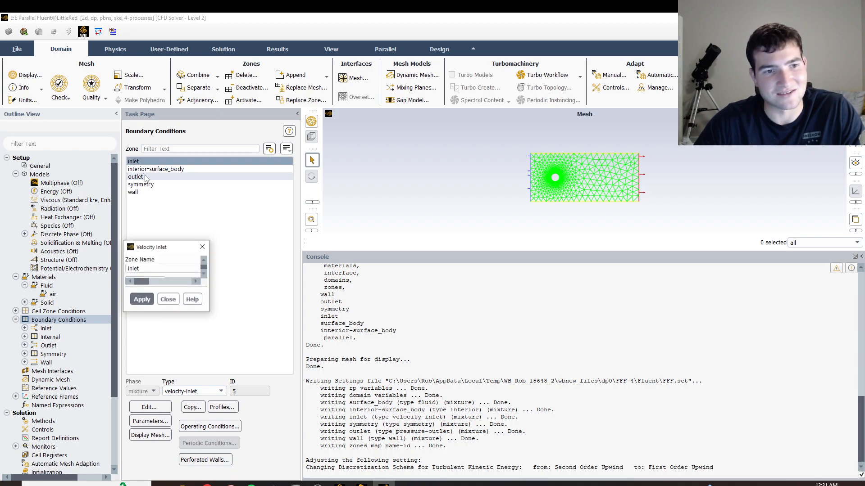
double_click(317, 322)
text(20)
click(244, 411)
click(270, 411)
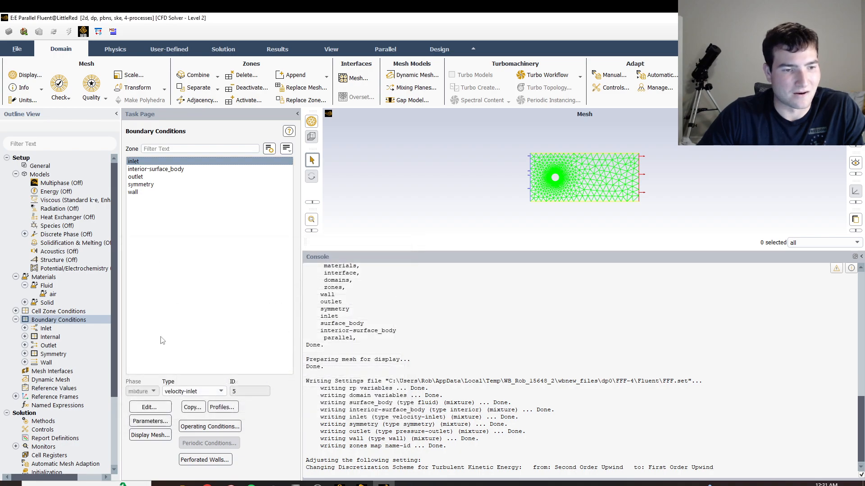
Compute the reference values from the inlet and choose surface_body as the reference zone.
scroll(13, 223, down, 4)
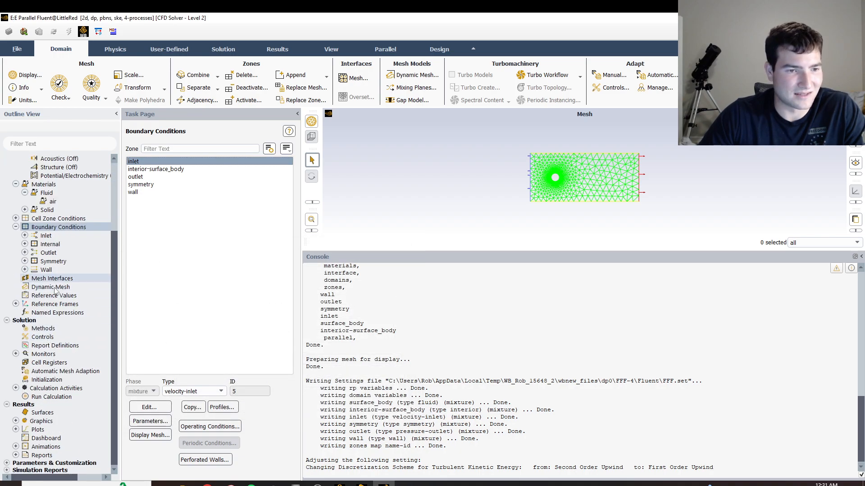
click(55, 295)
click(293, 154)
click(173, 178)
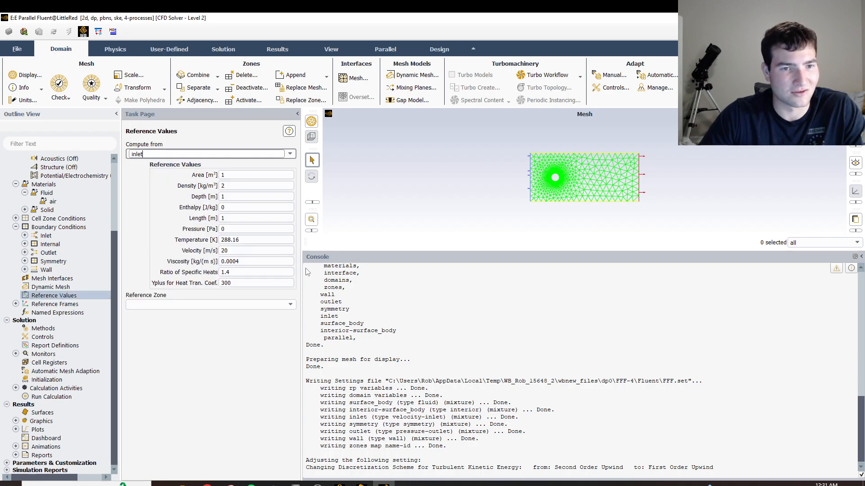
click(293, 305)
click(180, 316)
Set the reference area to 19.635 m² and the reference length to 5 m.
click(255, 175)
text(9)
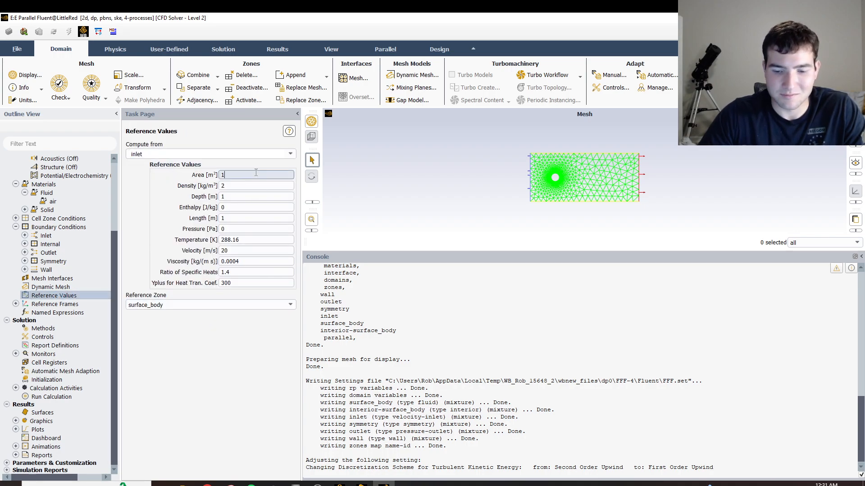
text(.635)
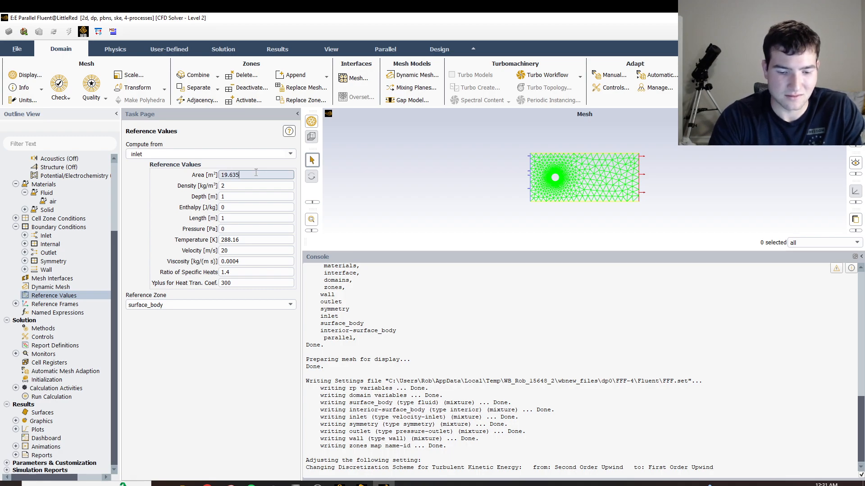
click(246, 219)
key(BackSpace)
text(5)
click(238, 318)
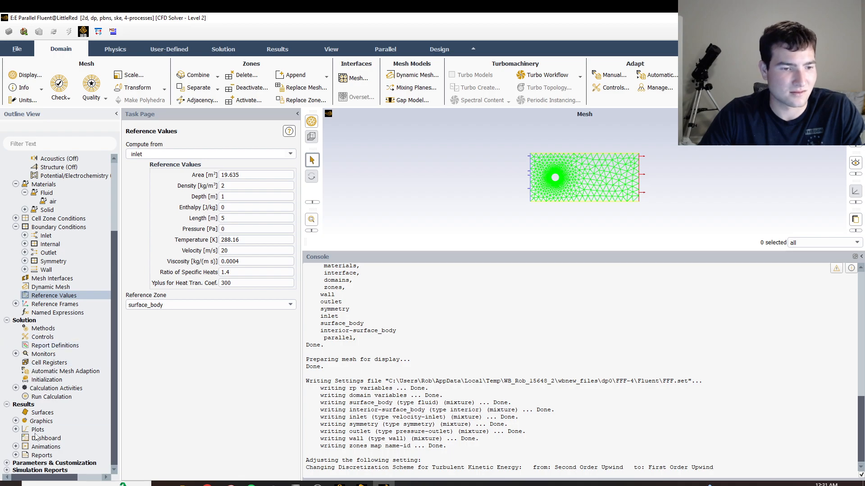
Initialize the solution with the hybrid method, run the calculation for 500 iterations, and dismiss the completion notice.
click(46, 379)
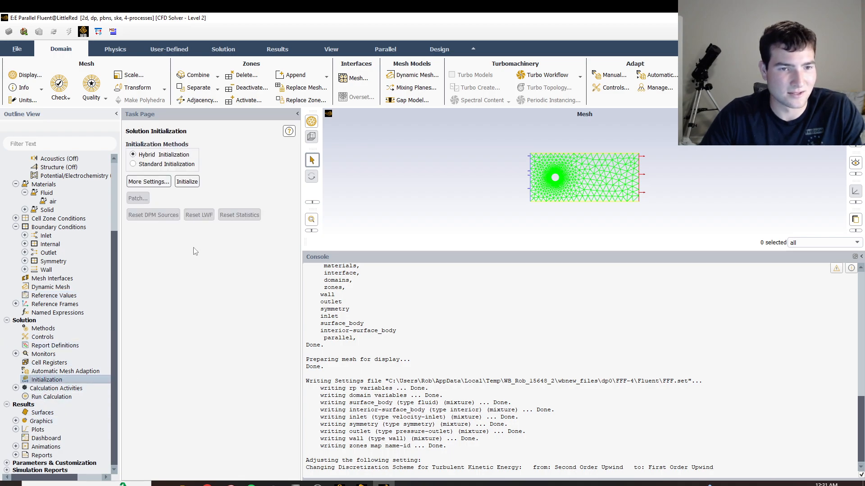
click(187, 181)
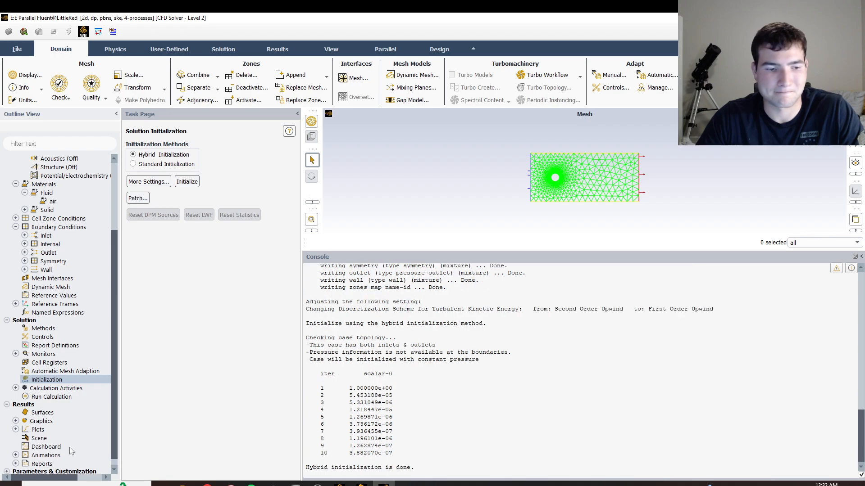
click(60, 398)
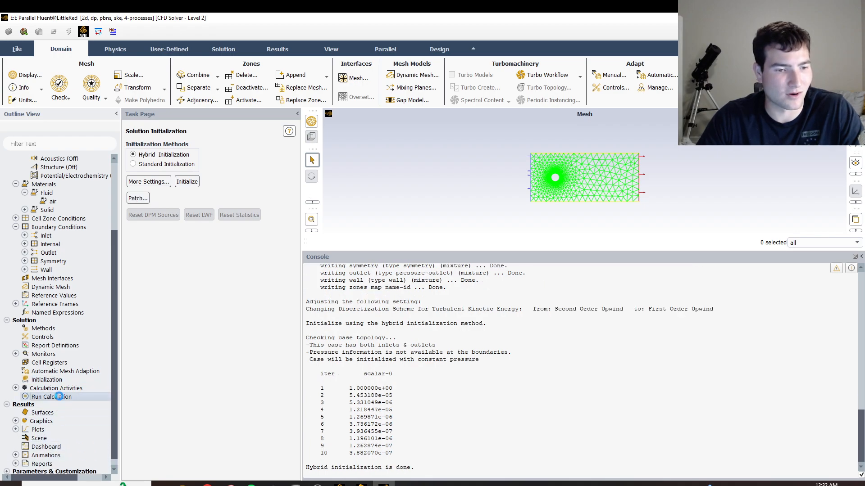
double_click(167, 252)
text(500)
click(238, 350)
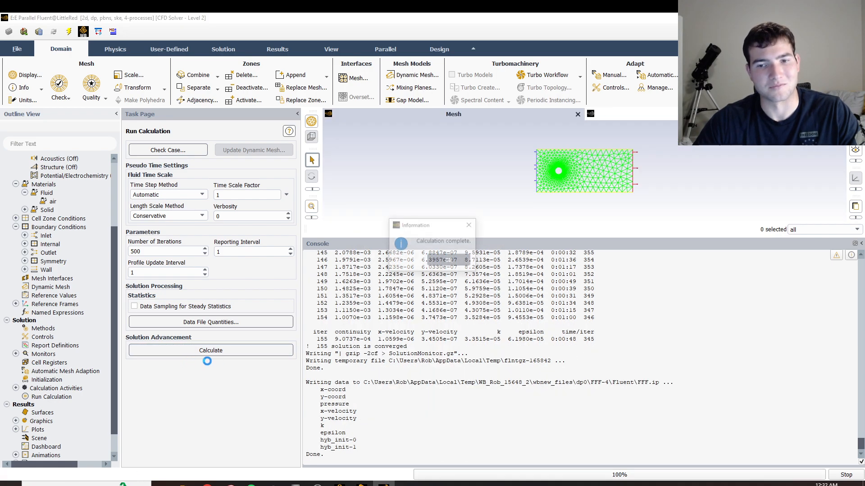
click(449, 261)
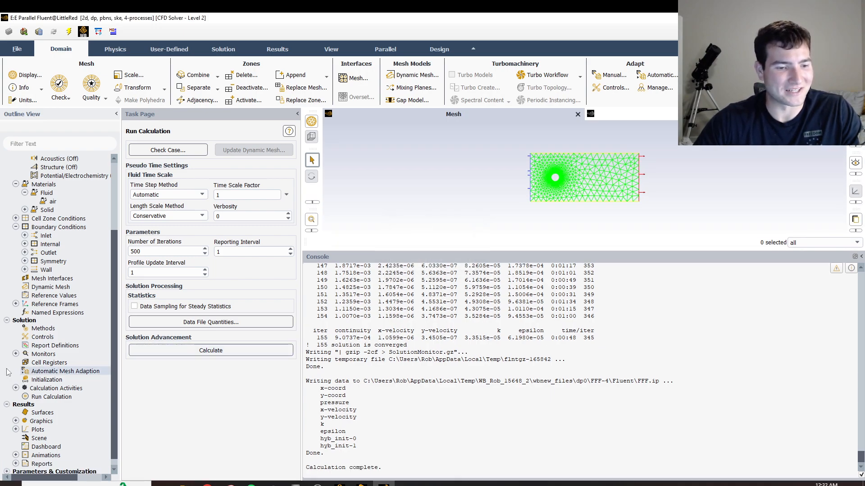
Print the force report for the wall zone along the direction vector X 1, Y 0, and close the report dialog.
scroll(8, 371, down, 1)
click(17, 456)
scroll(46, 460, down, 3)
double_click(47, 437)
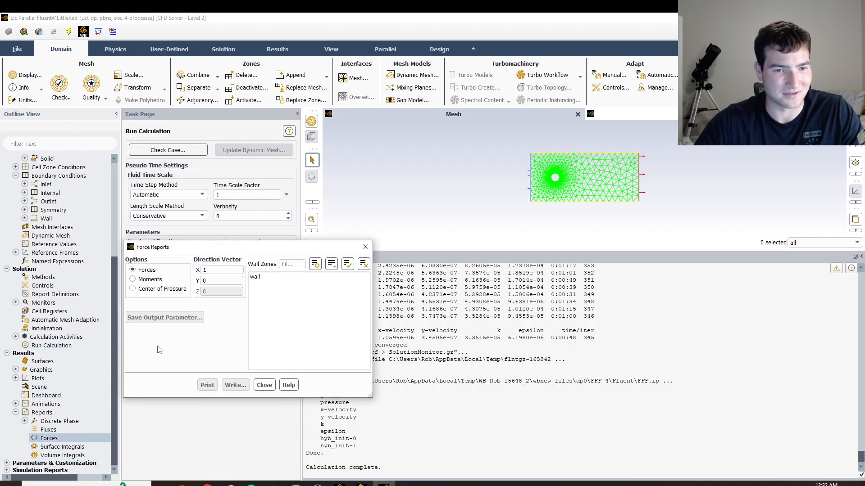
click(255, 277)
click(208, 385)
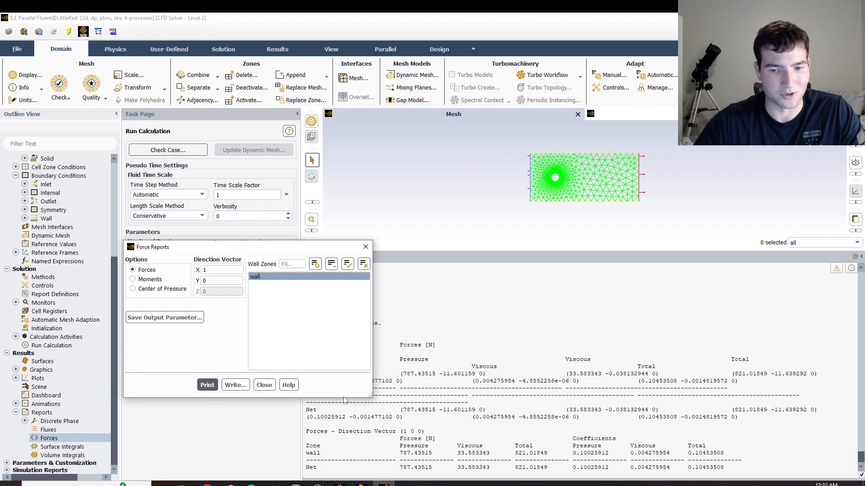
click(365, 247)
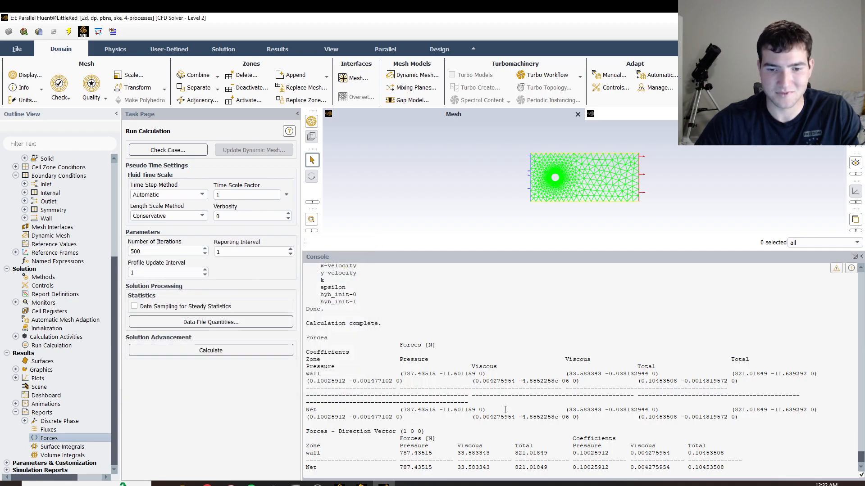
Switch to Workbench, open system E's Results in CFD-Post, and orient the view along the Z axis.
click(360, 484)
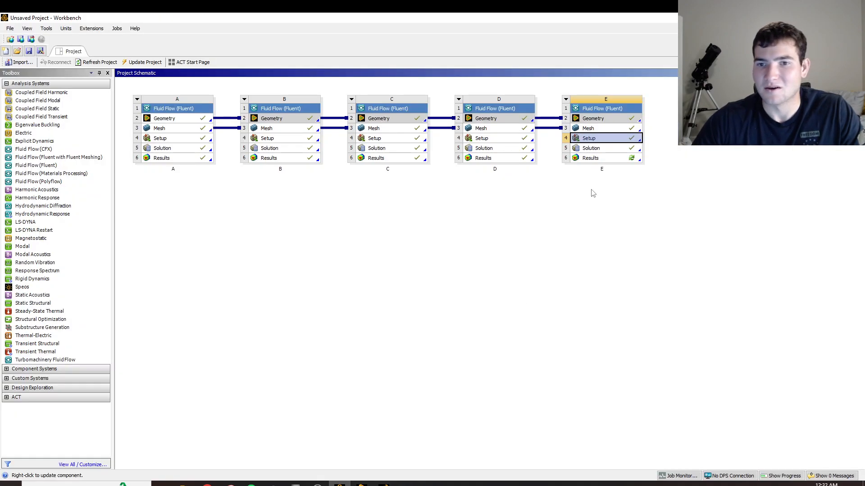
double_click(604, 159)
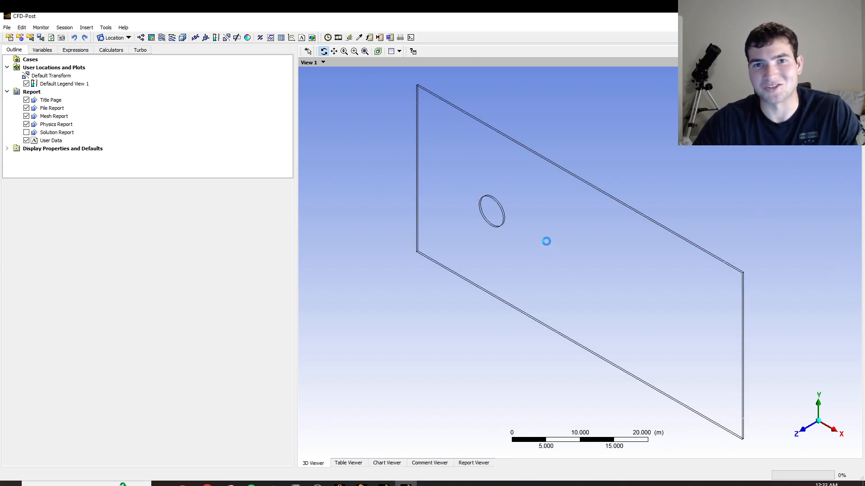
click(804, 429)
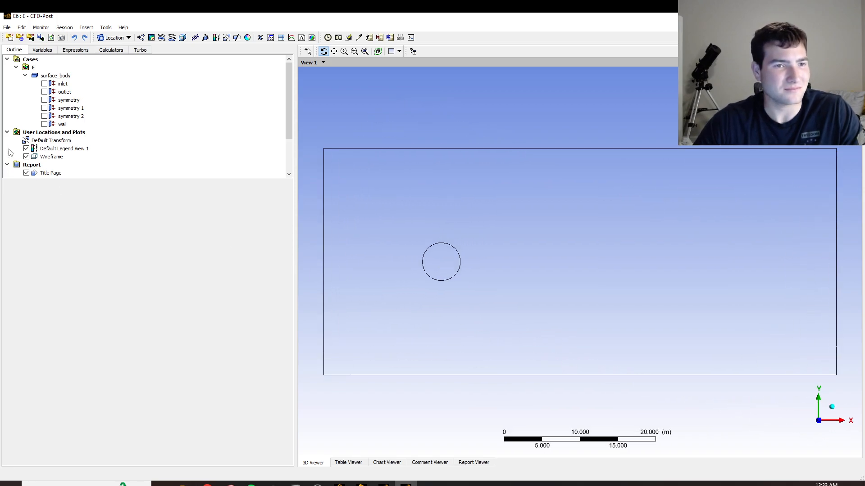
Create a contour named velocity on symmetry 1, showing the Velocity variable with 50 contours.
click(151, 37)
text(v)
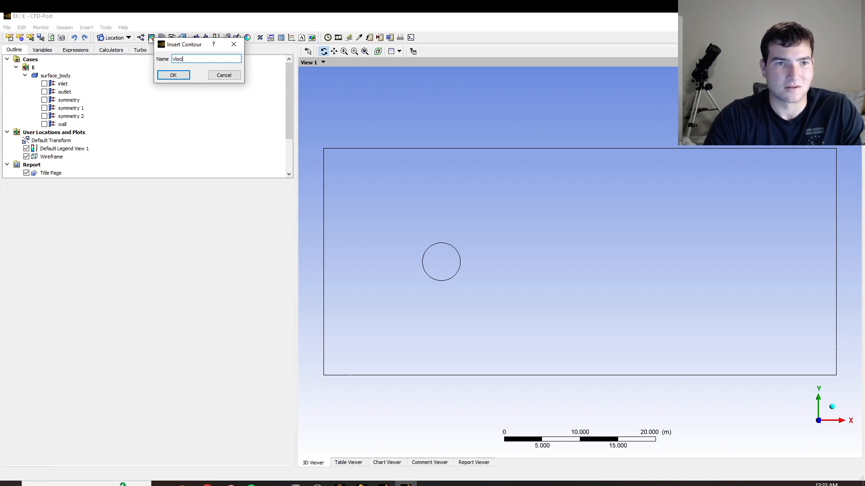
text(elocity)
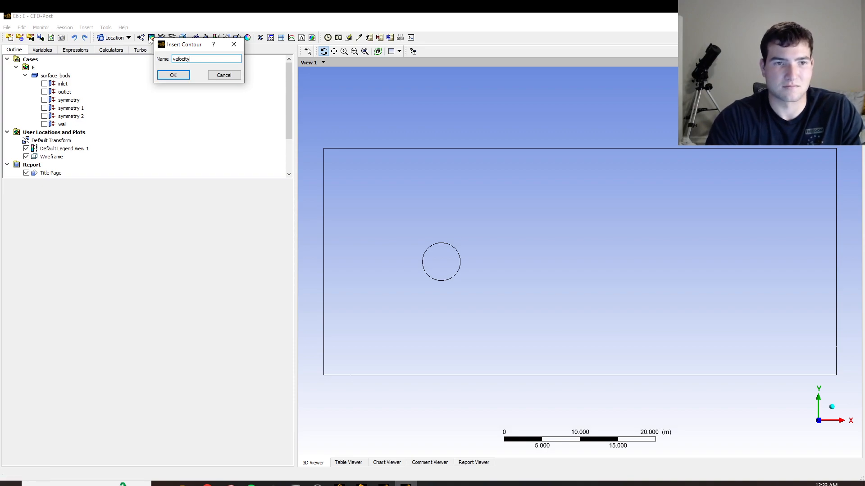
click(182, 77)
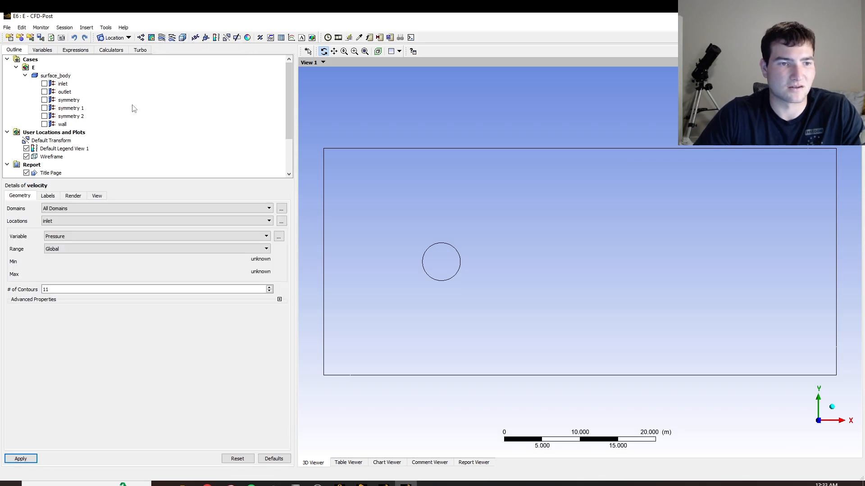
click(71, 237)
click(74, 221)
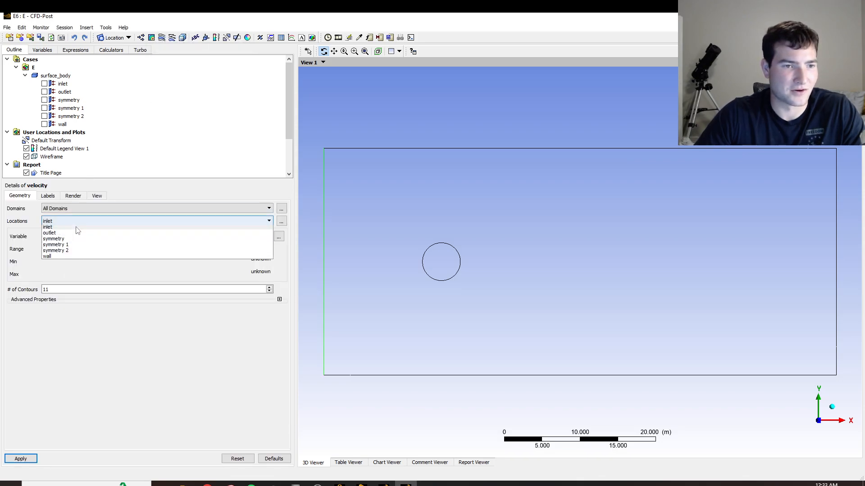
click(58, 247)
double_click(50, 289)
text(50)
click(21, 459)
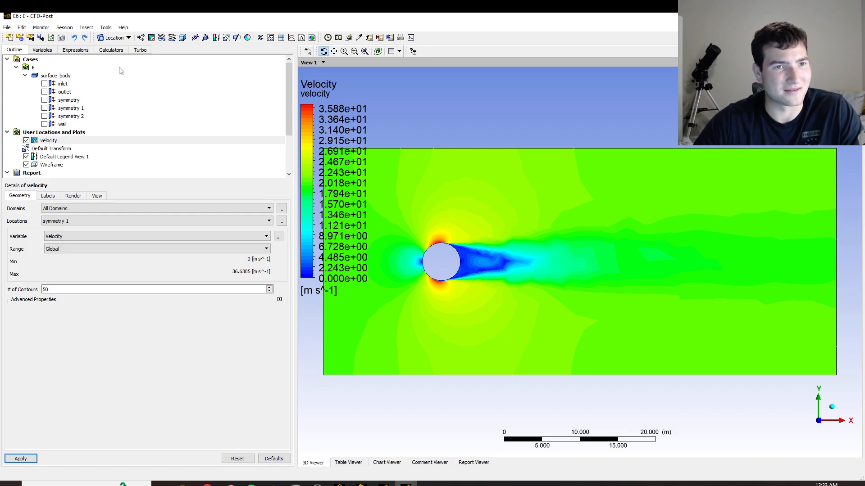
Create a contour named pressure on symmetry 1, showing the Pressure variable with 50 contours.
click(152, 38)
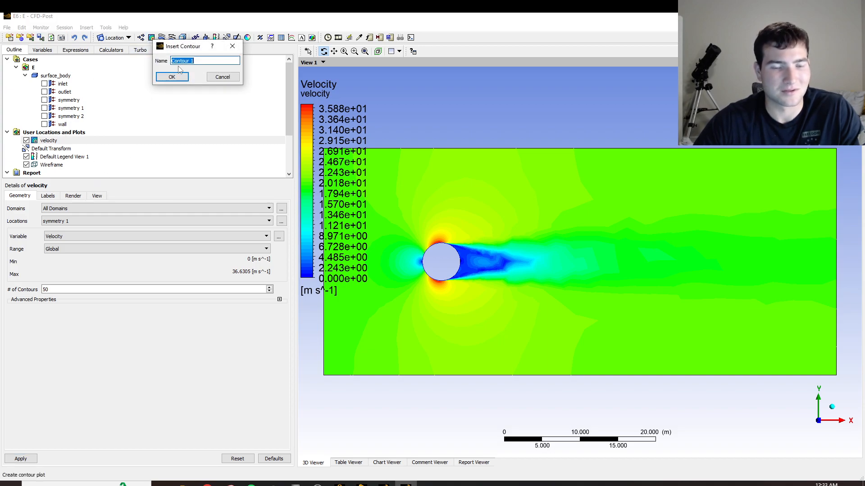
text(pressure)
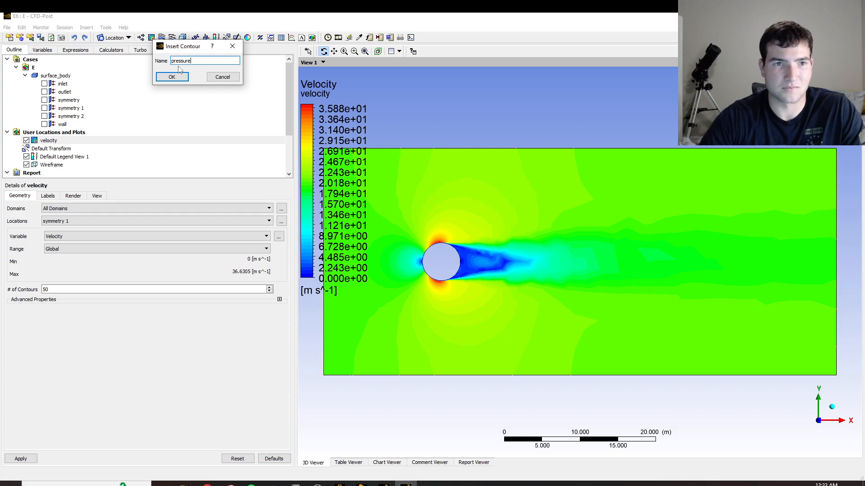
click(173, 77)
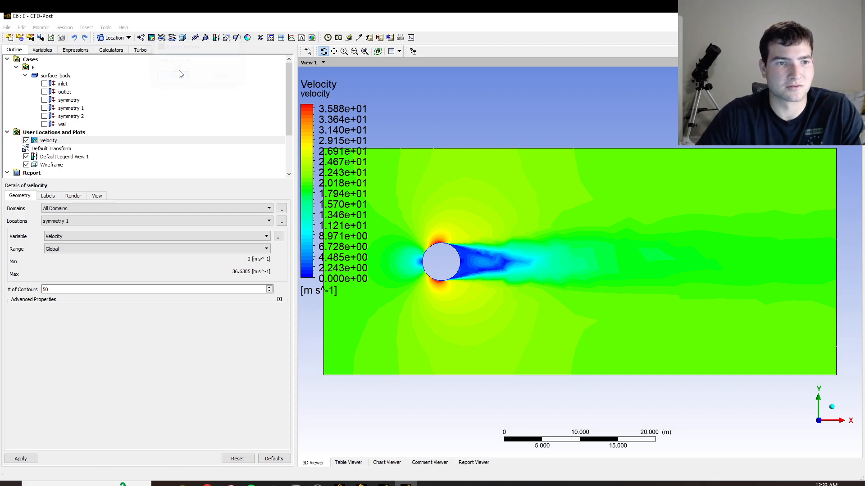
click(63, 249)
click(72, 223)
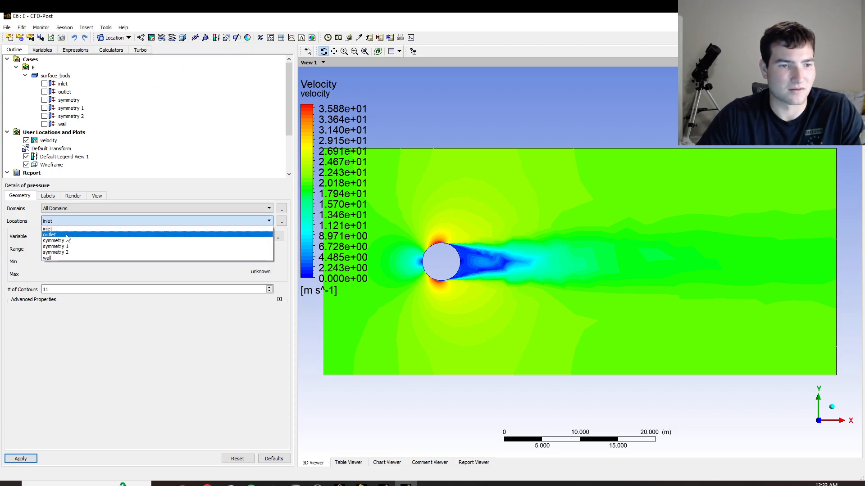
click(67, 246)
text(50)
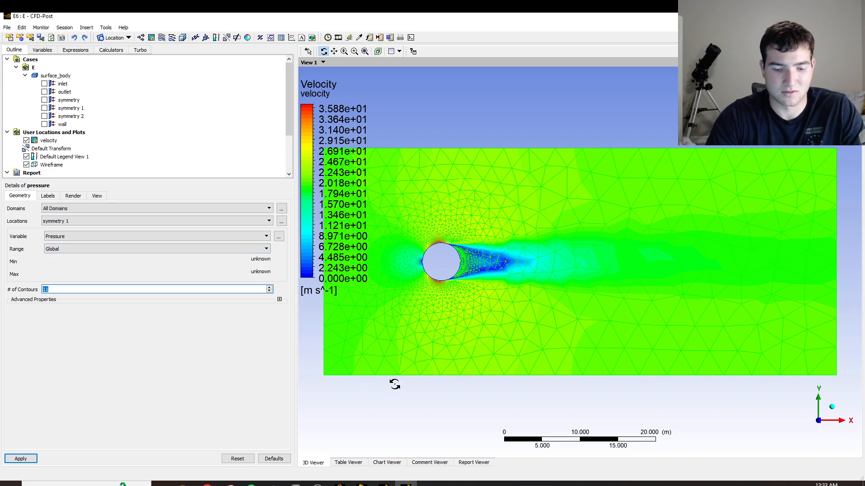
click(21, 460)
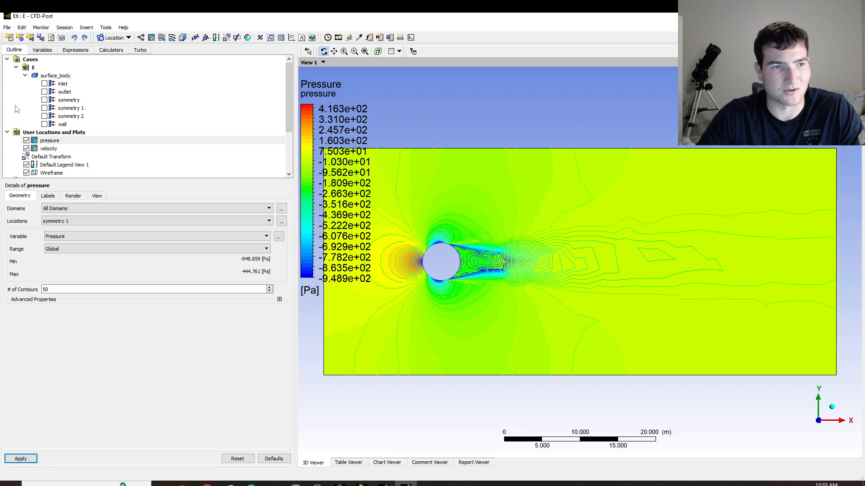
Create a 3D streamline plot under the default name, starting from the inlet with 100 equally spaced points.
click(162, 37)
key(Return)
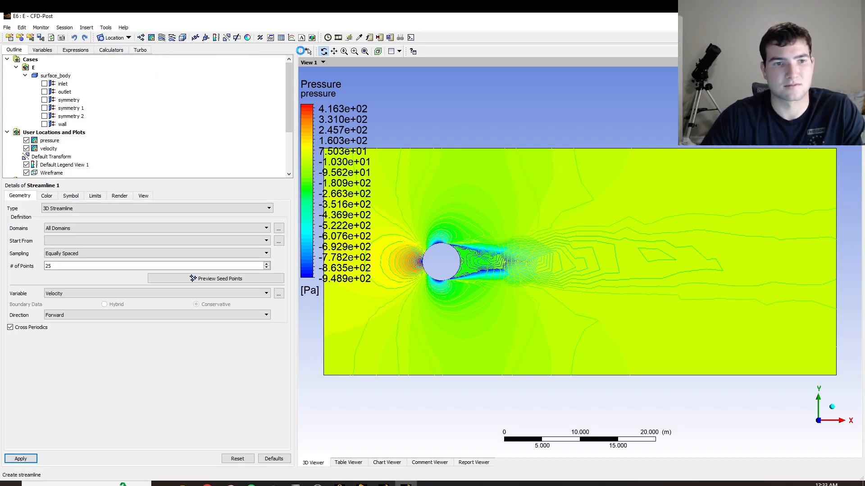
double_click(101, 265)
text(100)
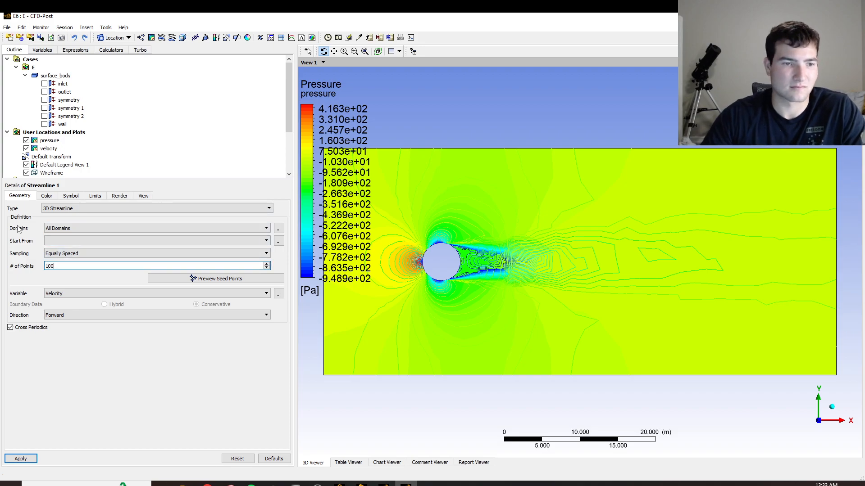
click(61, 241)
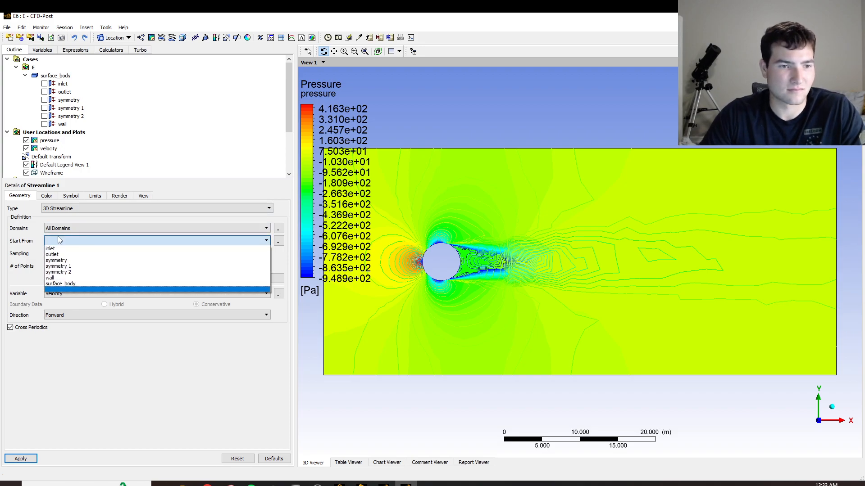
click(61, 248)
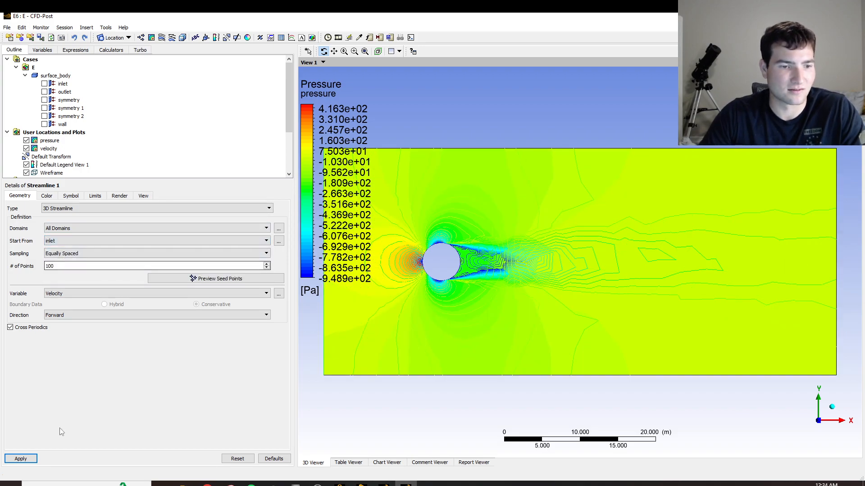
click(24, 459)
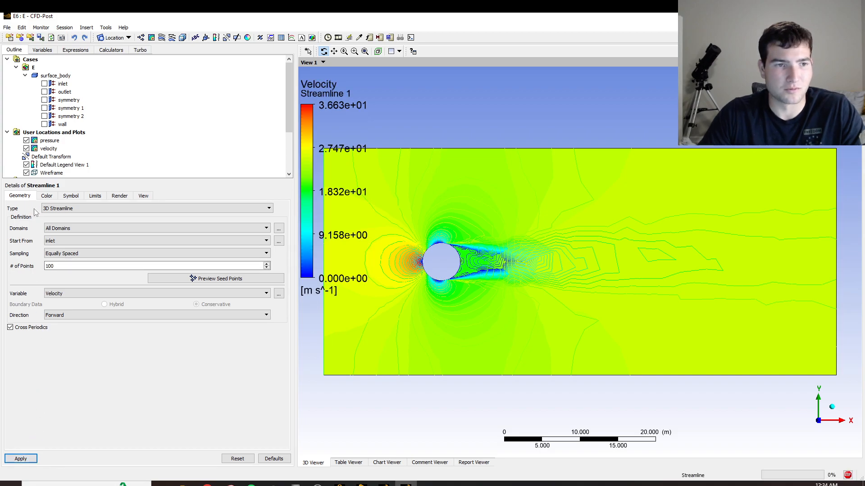
Hide the pressure and velocity contours and examine the streamlines around the circle and in its wake.
click(27, 141)
click(27, 149)
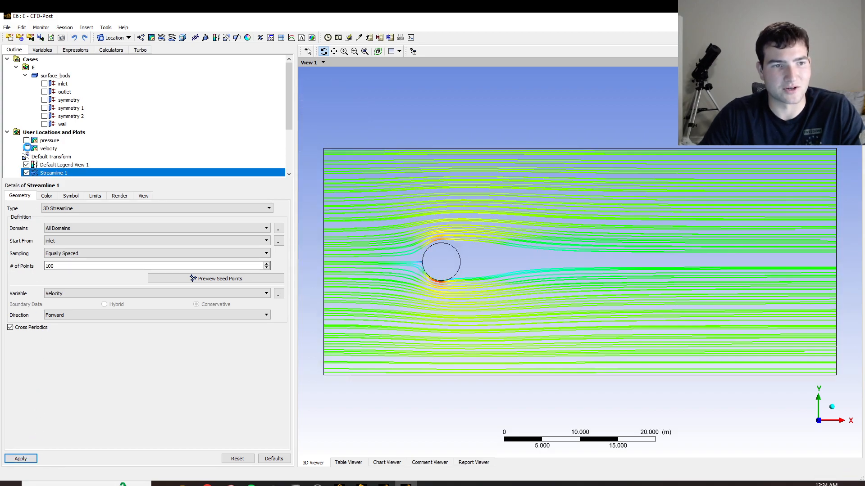
scroll(201, 151, down, 3)
scroll(200, 150, up, 2)
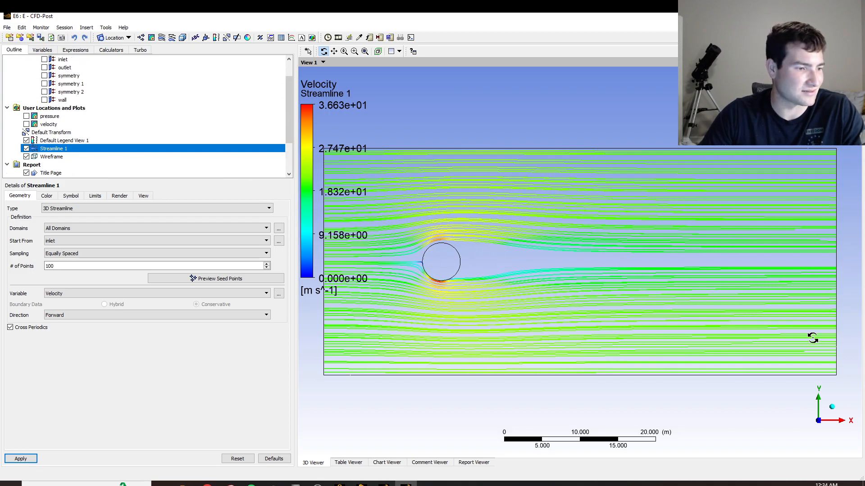
right_drag(373, 202, 606, 353)
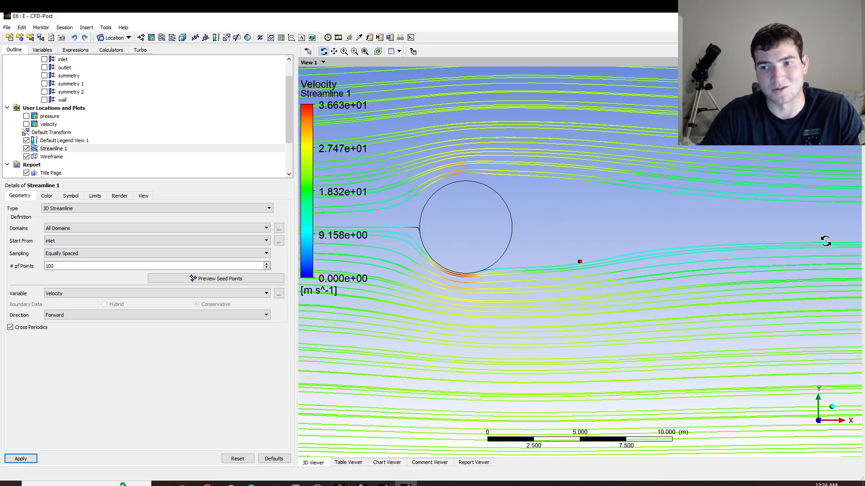
scroll(736, 276, down, 5)
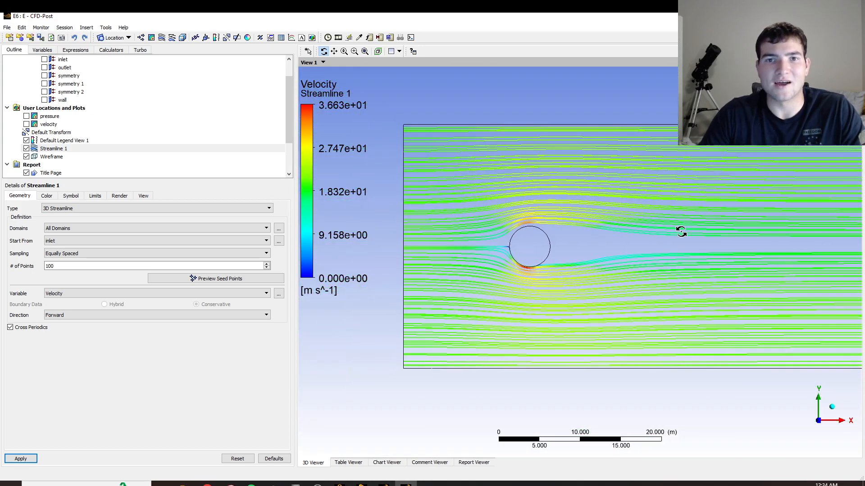
scroll(679, 231, down, 1)
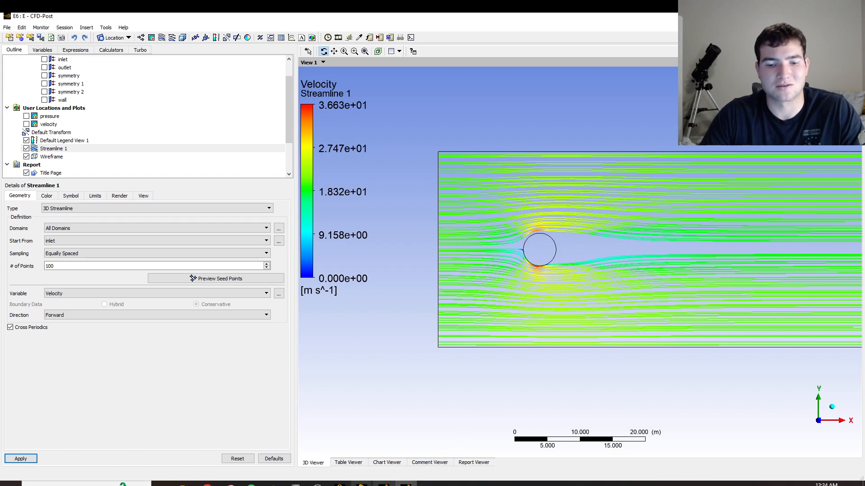